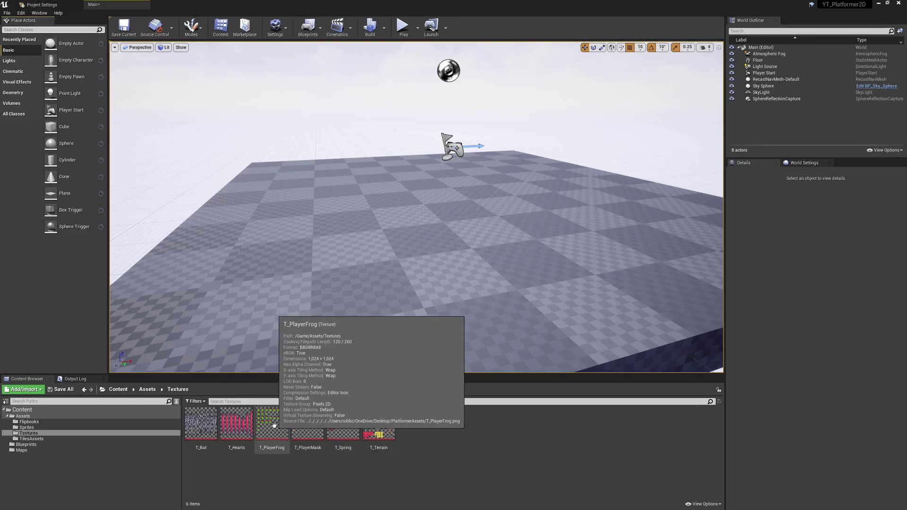
Extract the individual sprites from the T_PlayerFrog texture using Auto mode and the default Sprite_{0} naming.
right_click(275, 425)
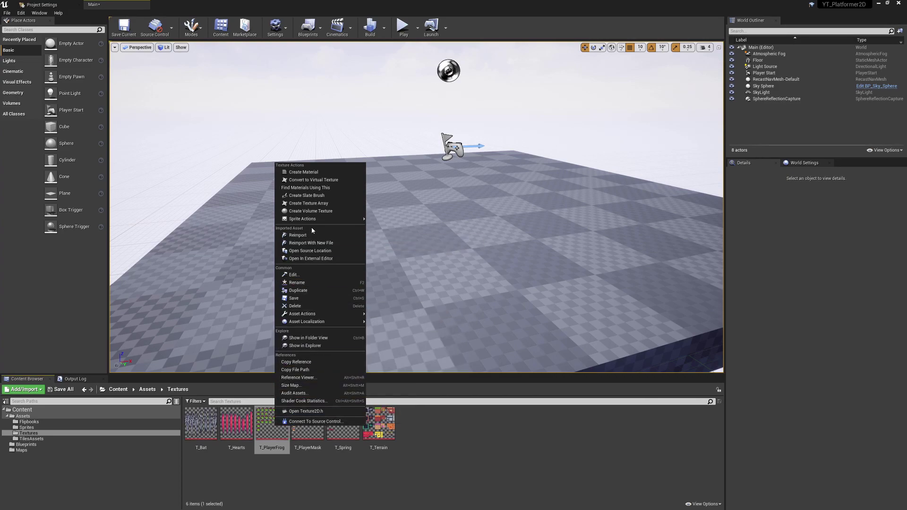
mouse_move(300, 223)
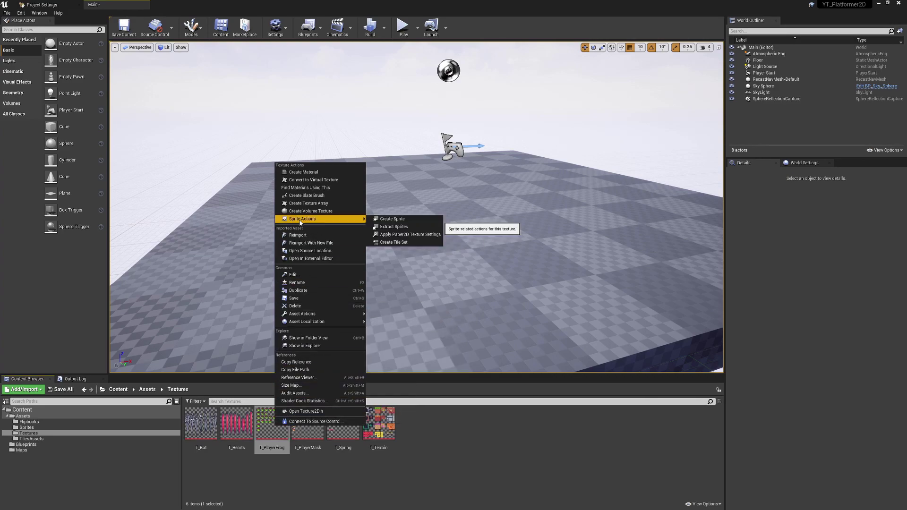
left_click(398, 229)
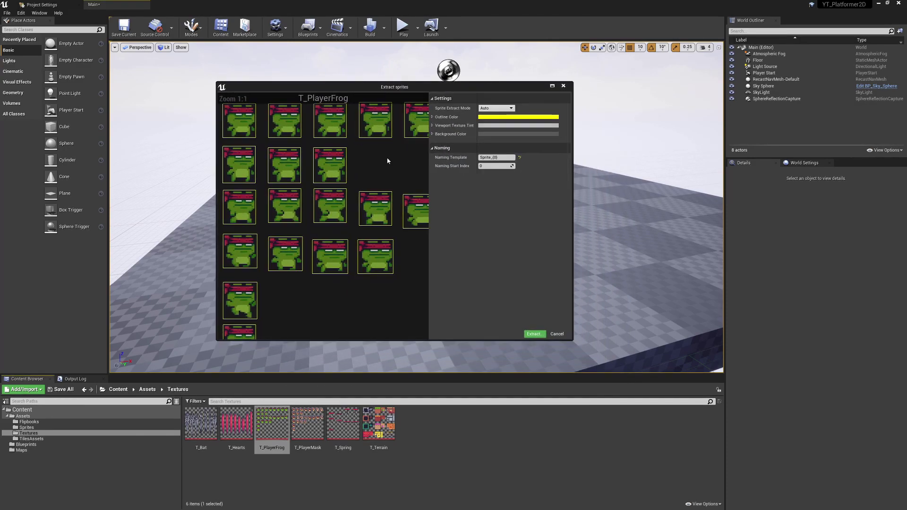
left_click_drag(571, 340, 694, 354)
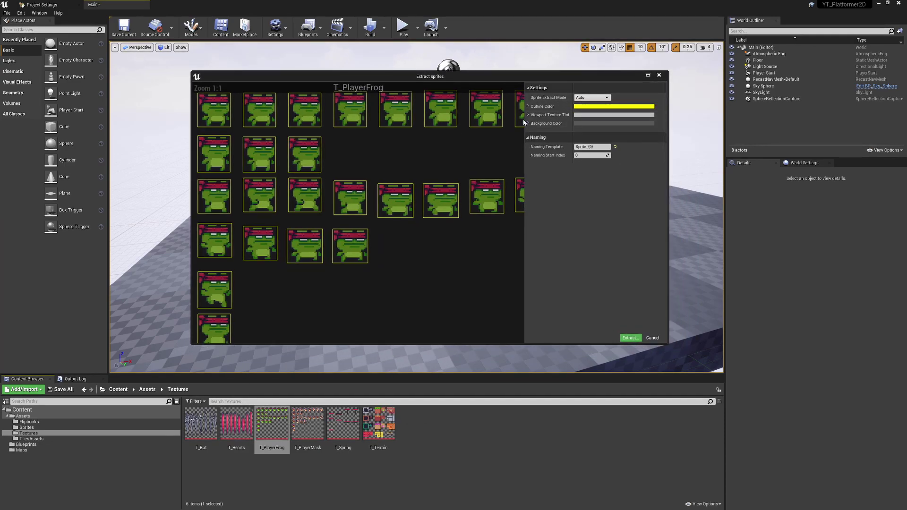
scroll(403, 246, "down", 2)
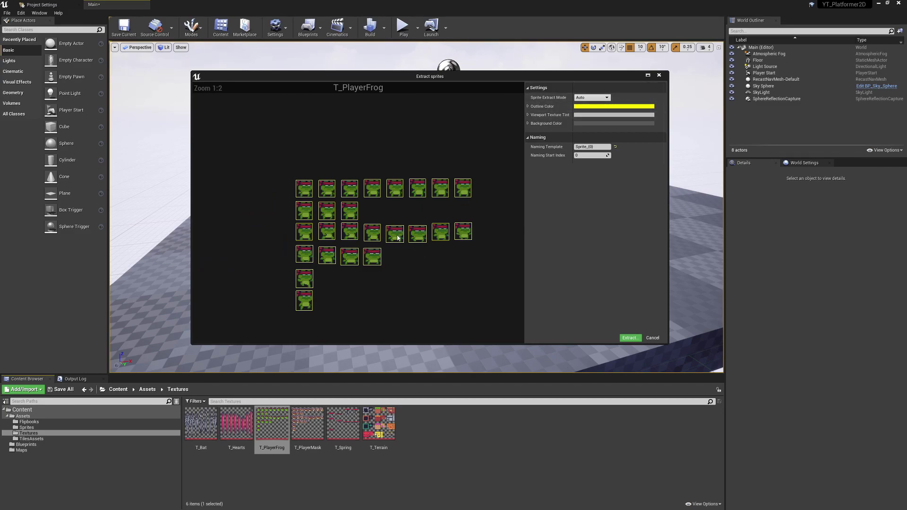
scroll(345, 231, "up", 6)
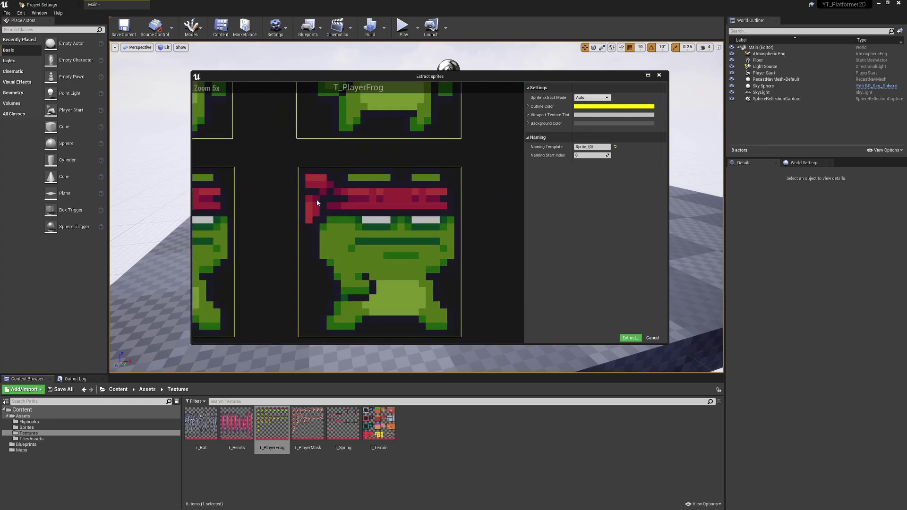
scroll(452, 325, "down", 7)
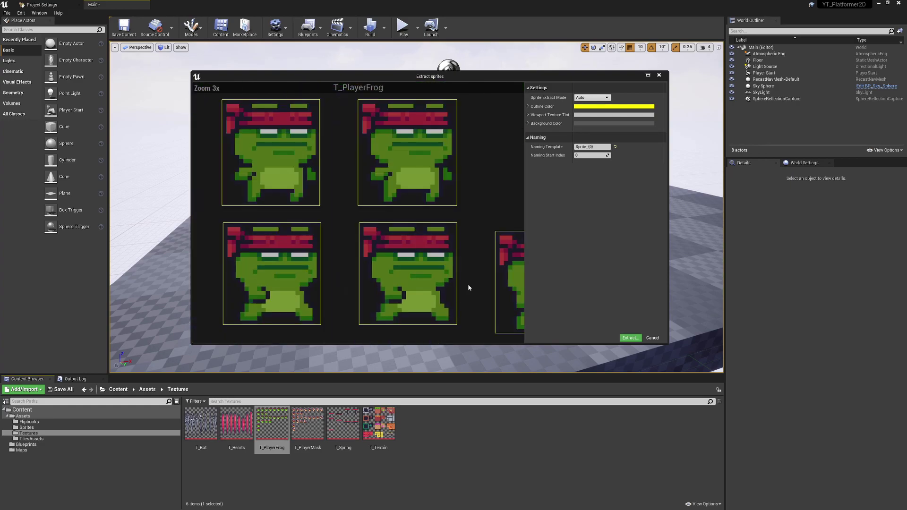
scroll(367, 207, "down", 4)
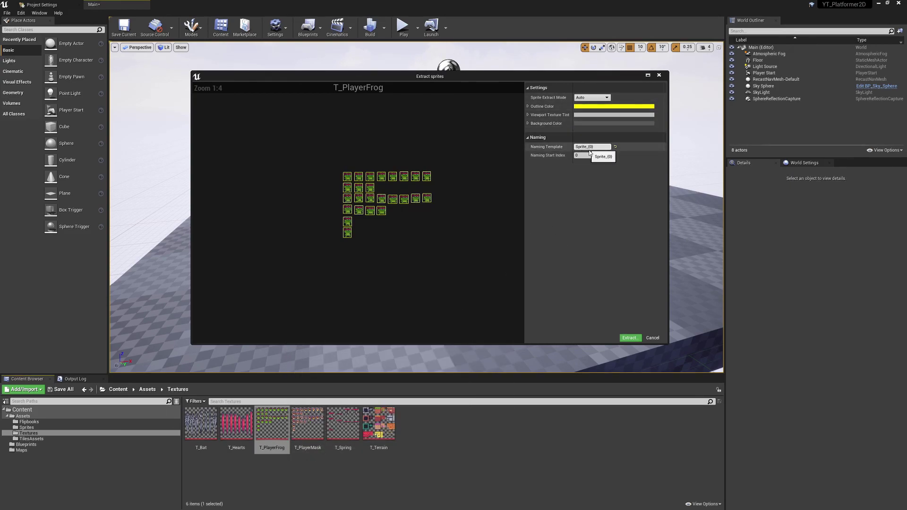
left_click(628, 339)
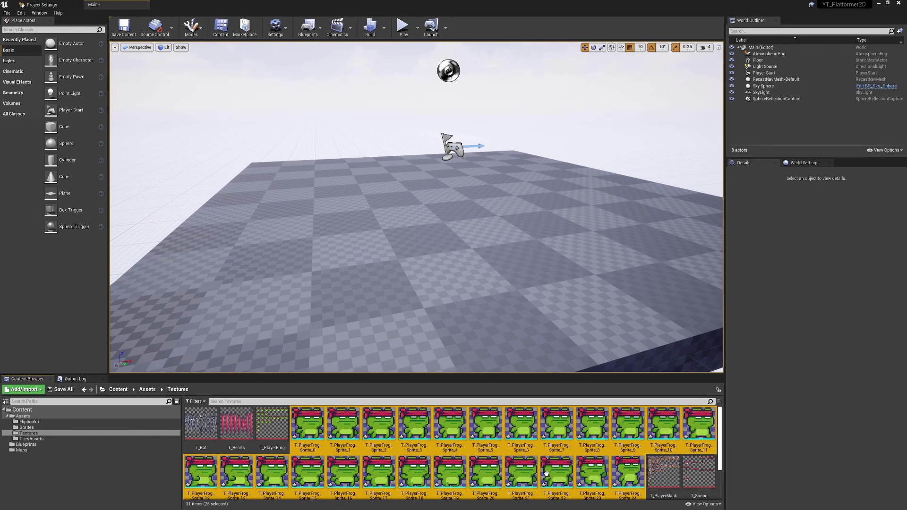
Look over the extracted frog sprites and compare them with the rows of the T_PlayerFrog sprite sheet.
scroll(640, 475, "down", 1)
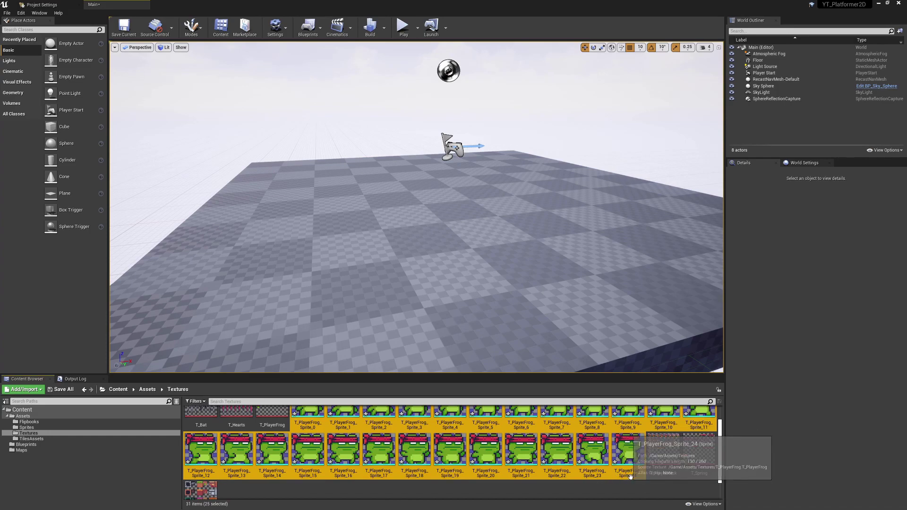
scroll(628, 444, "up", 1)
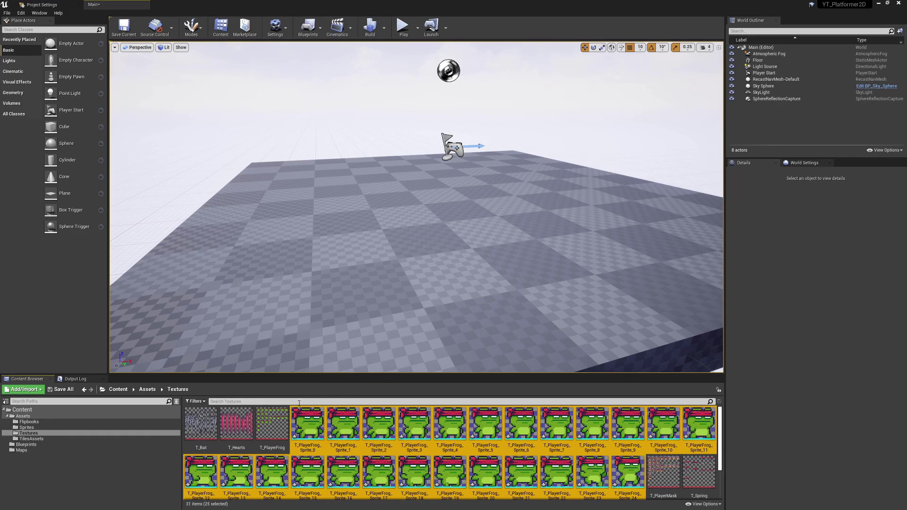
left_click(276, 420)
double_click(275, 421)
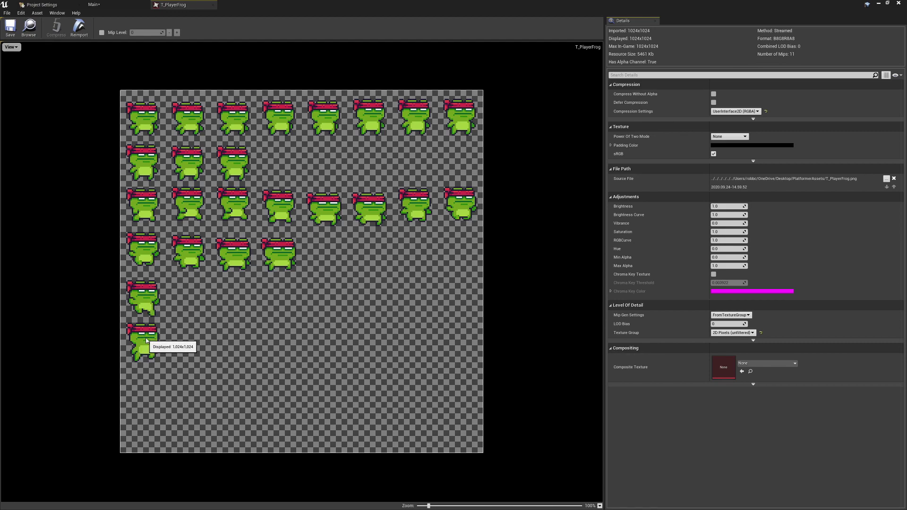
left_click(213, 5)
Create a flipbook from the sprites T_PlayerFrog_Sprite_0 through T_PlayerFrog_Sprite_10.
left_click(307, 422)
left_click(662, 428, "shift")
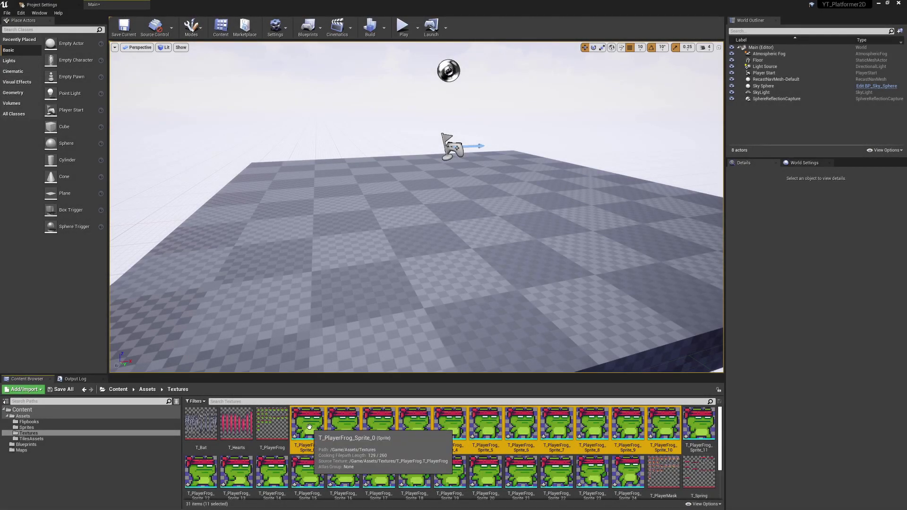
right_click(659, 425)
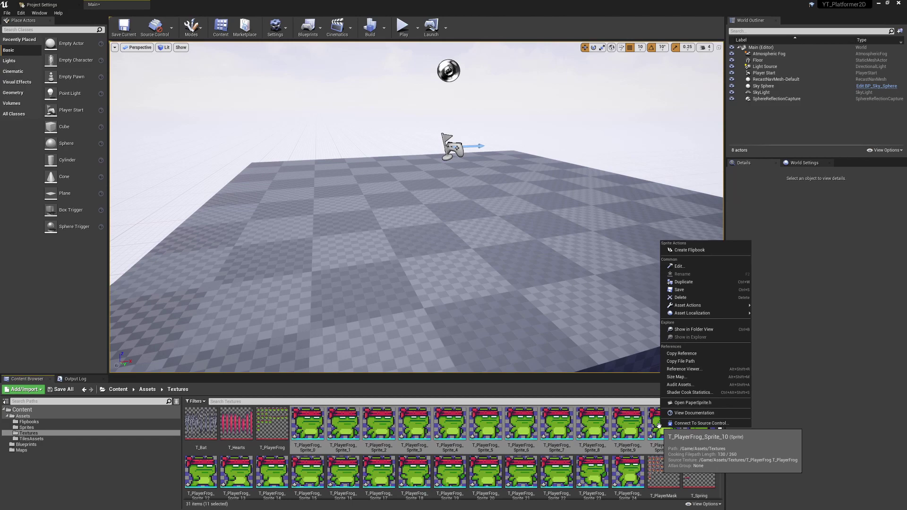
left_click(689, 250)
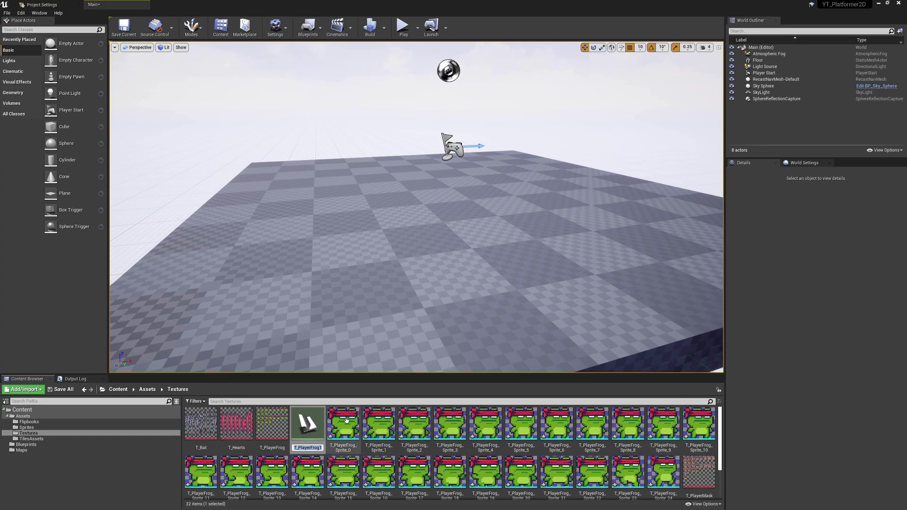
Place the T_PlayerFrog1 flipbook in the level at about X -190, Y 110 and snap it down onto the floor.
left_click_drag(307, 425, 412, 264)
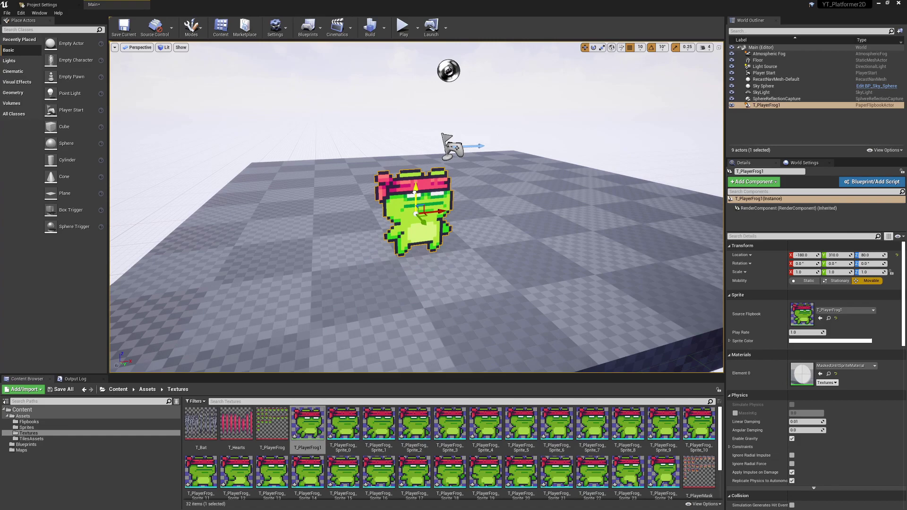
key("ctrl+z")
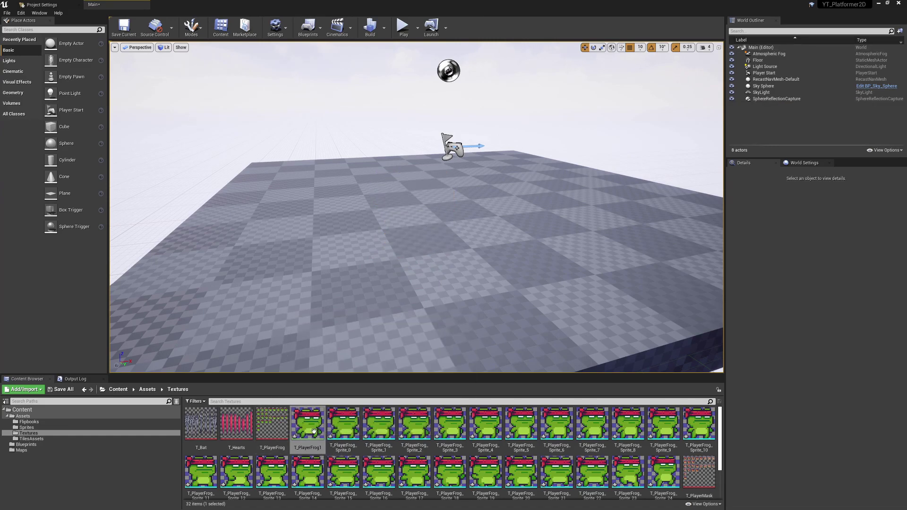
left_click_drag(319, 427, 377, 189)
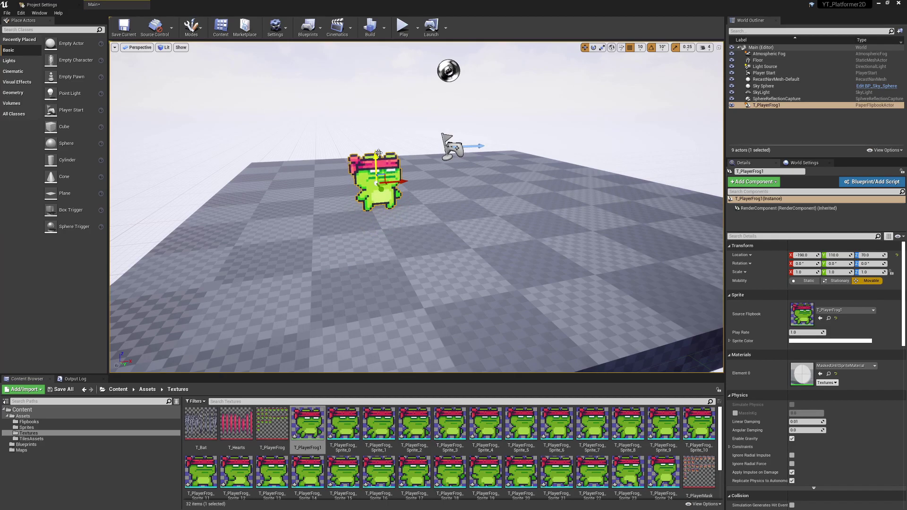
key("f")
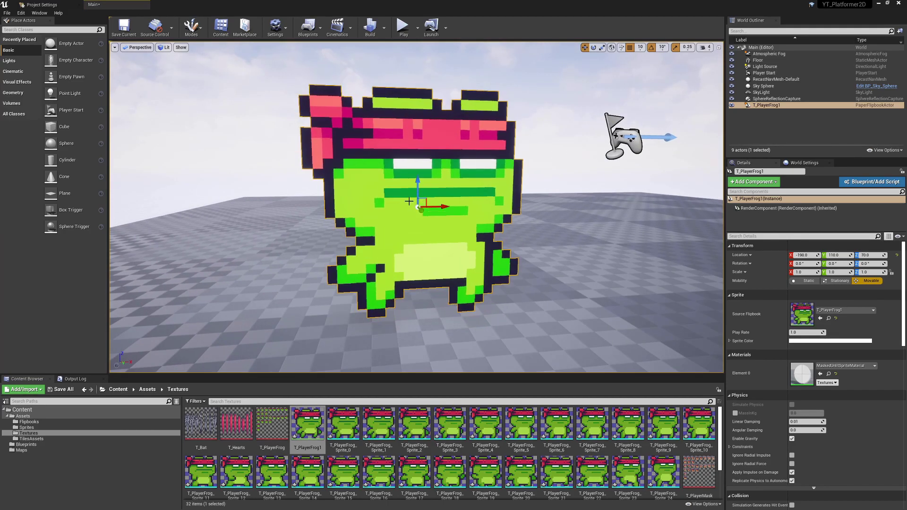
left_click_drag(420, 138, 420, 128)
scroll(454, 187, "down", 5)
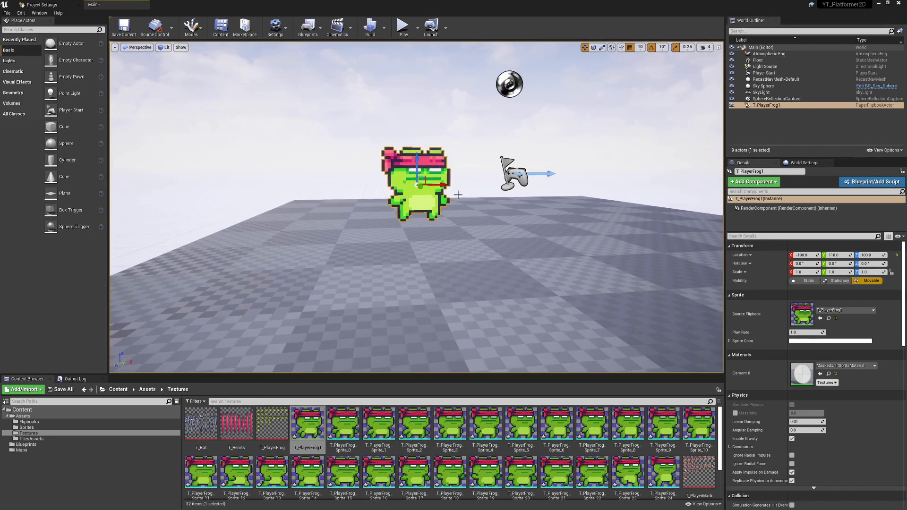
scroll(464, 221, "up", 6)
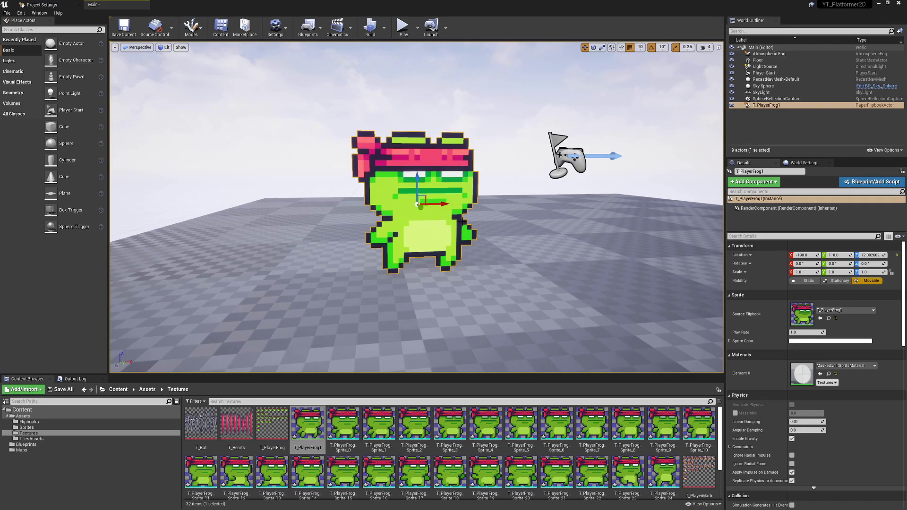
Examine the frog's feet against the floor during the animation, and preview the flipbook in its editor.
left_click_drag(465, 358, 465, 347, "alt")
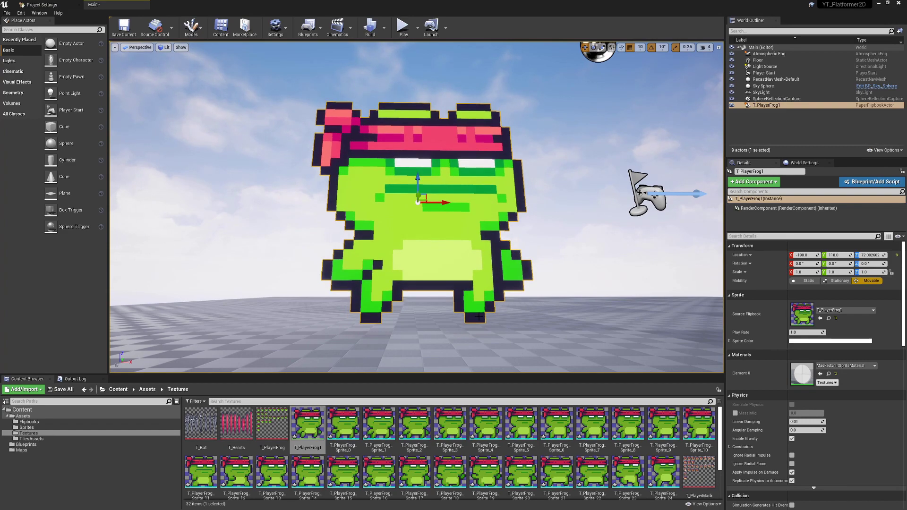
left_click_drag(481, 181, 473, 202, "alt")
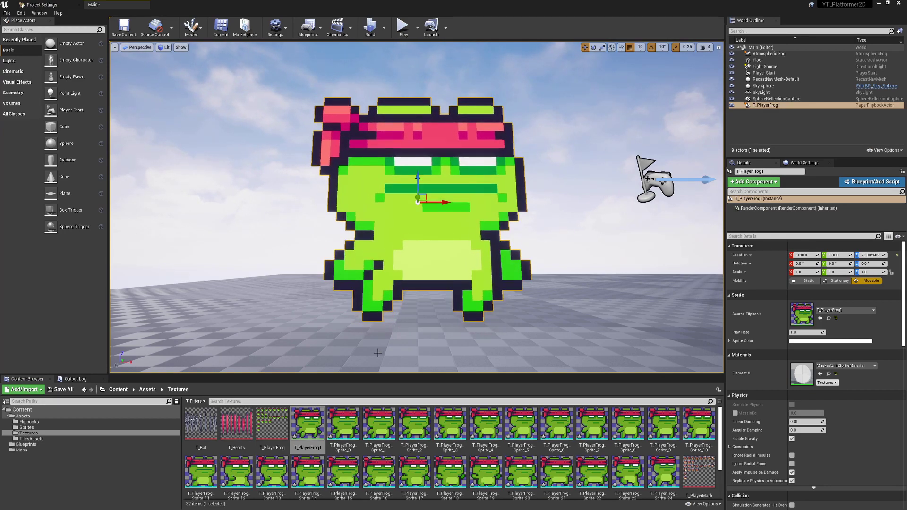
double_click(306, 422)
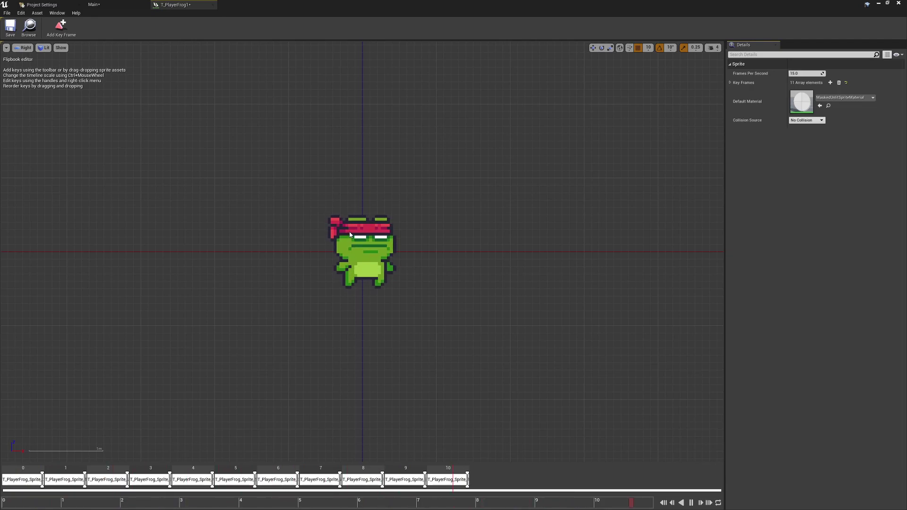
left_click(126, 4)
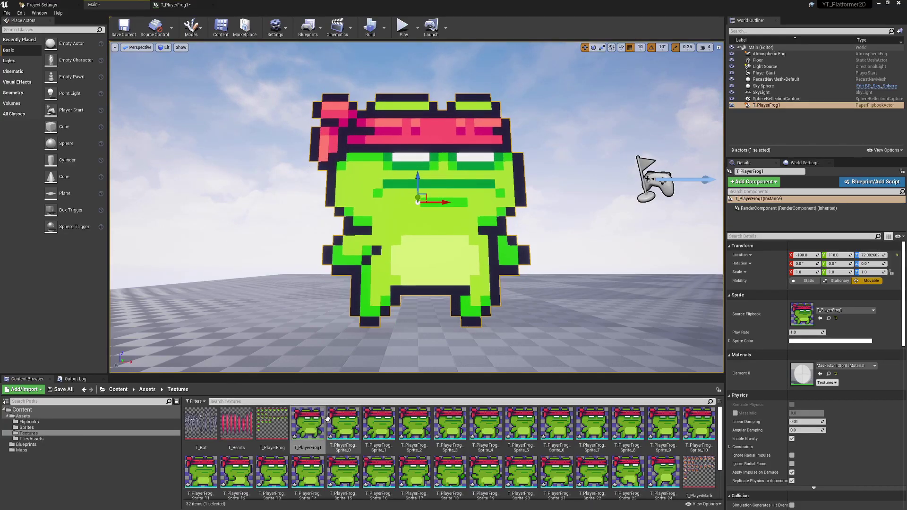
Open T_PlayerFrog_Sprite_0 through T_PlayerFrog_Sprite_10 together for bulk editing in the property matrix.
left_click(342, 427)
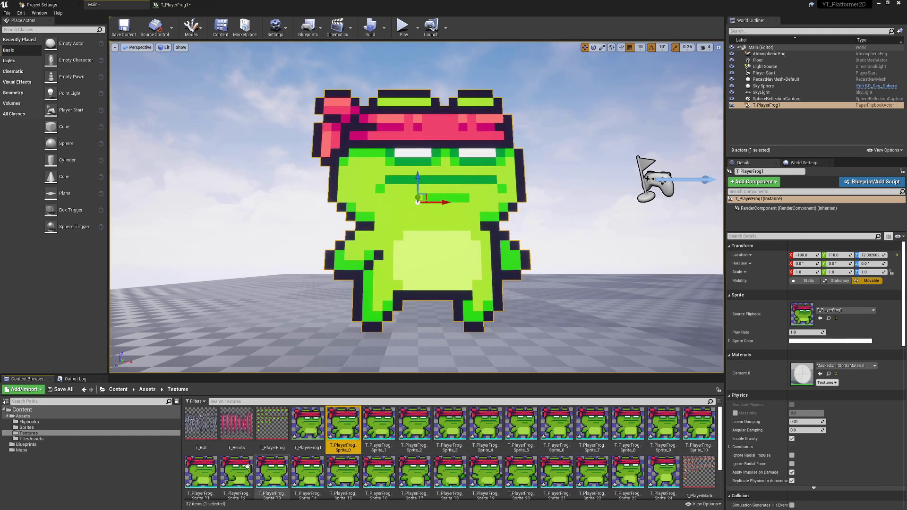
left_click(698, 425, "shift")
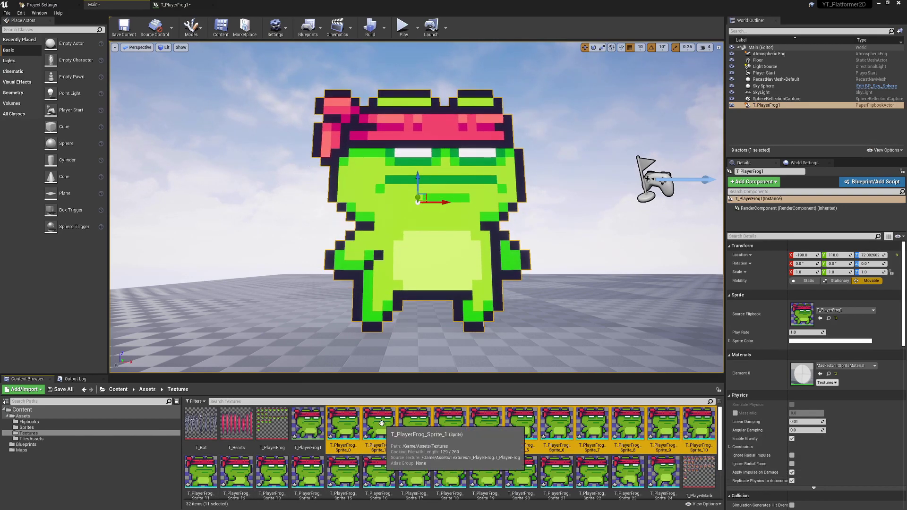
right_click(382, 424)
mouse_move(425, 303)
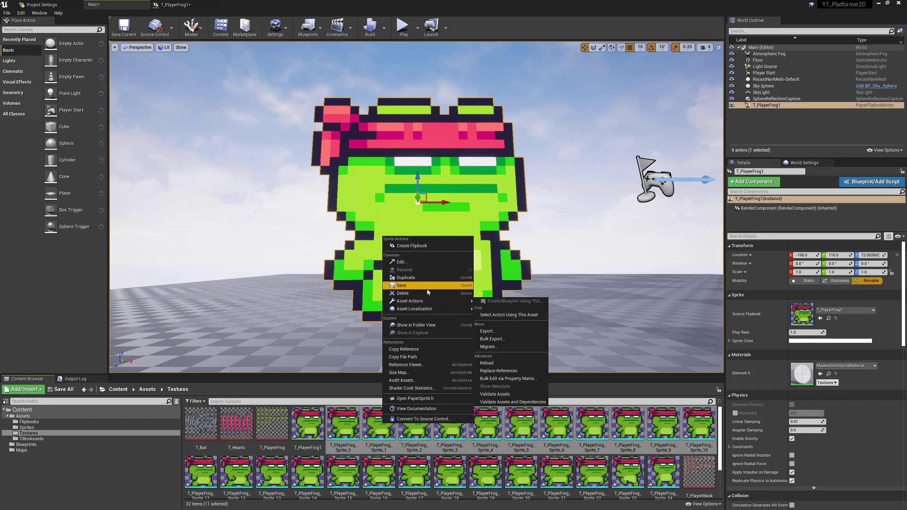
left_click(509, 382)
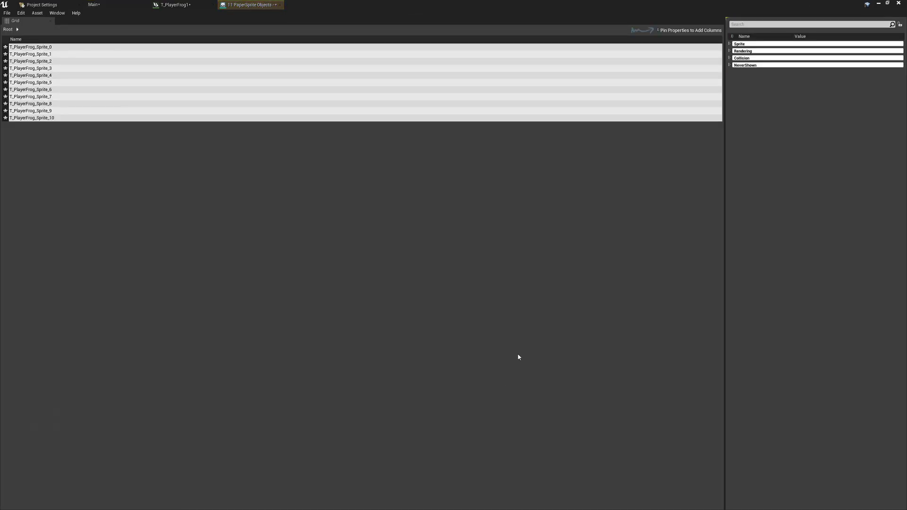
Set the Pivot Mode of all the sprites in the property matrix to Bottom Center.
left_click(55, 118, "shift")
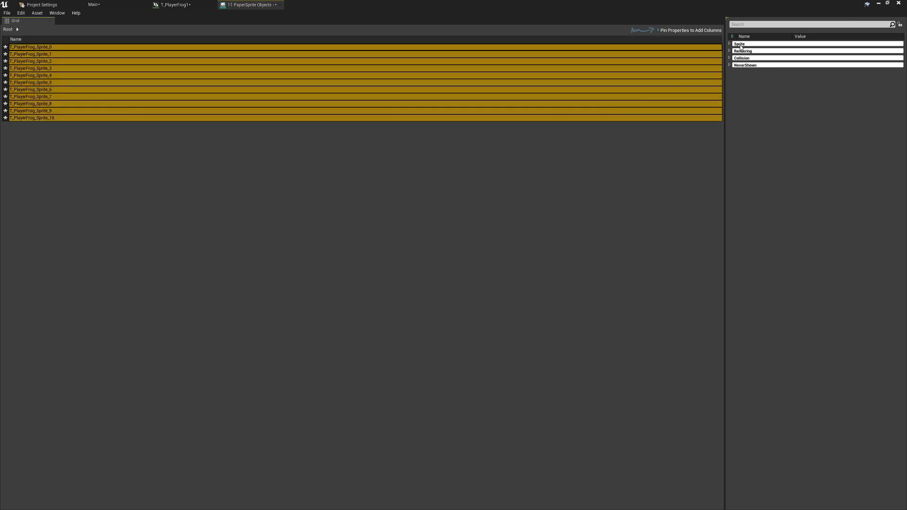
left_click(730, 43)
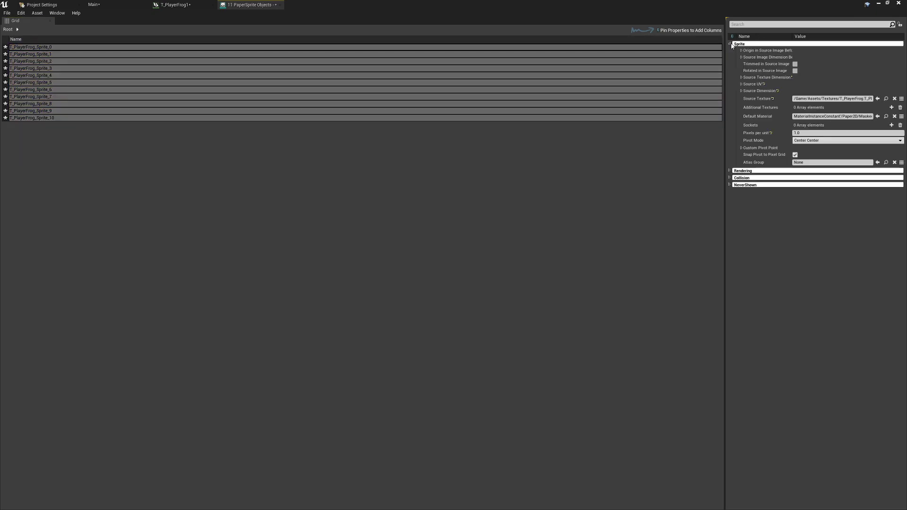
left_click(809, 141)
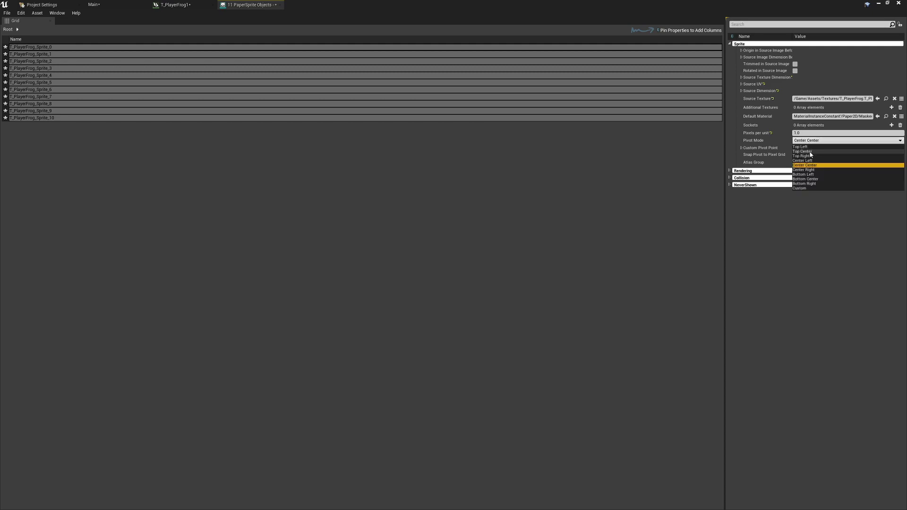
left_click(811, 182)
Return to the Main level and snap the frog flipbook down onto the floor.
left_click(93, 4)
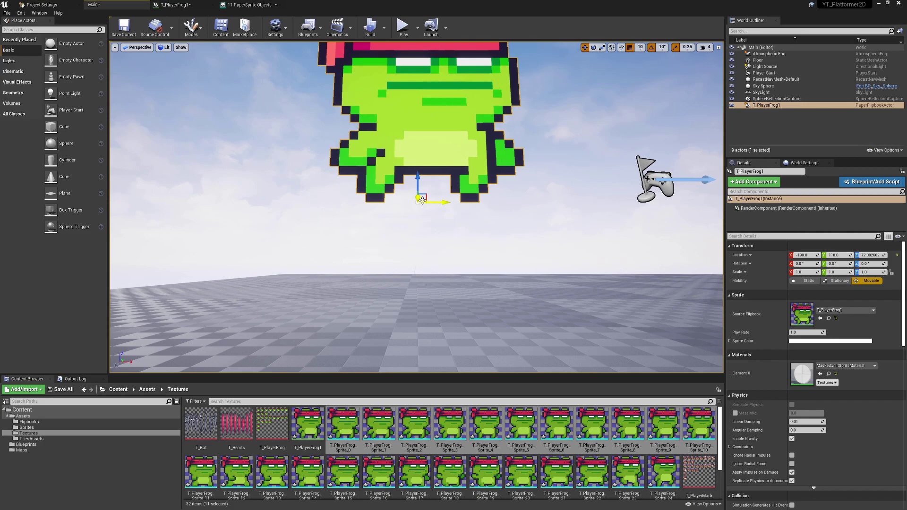
scroll(422, 180, "down", 5)
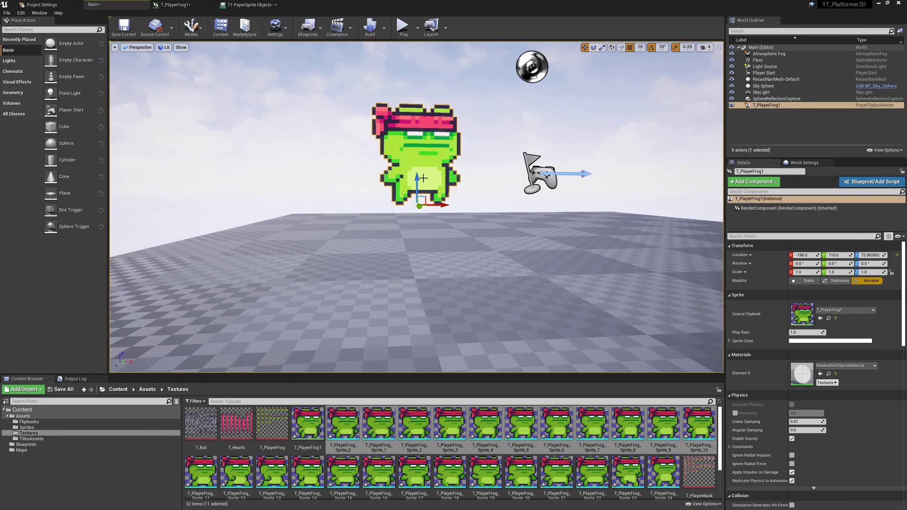
key("End")
left_click_drag(423, 180, 454, 209, "alt")
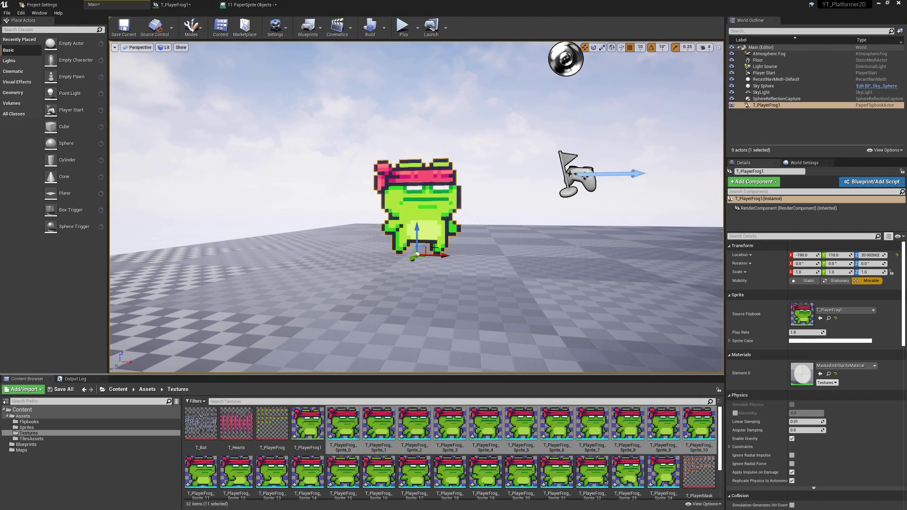
Set the Pivot Mode of the 11 frog sprites to Top Left and raise the frog flipbook above the floor in the Main level.
left_click(249, 5)
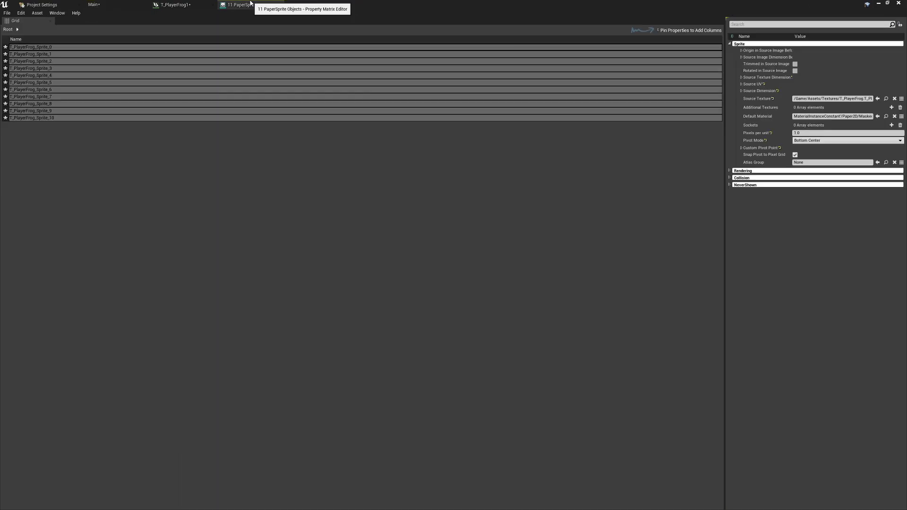
left_click(808, 140)
left_click(802, 147)
left_click(113, 5)
left_click_drag(416, 237, 417, 117)
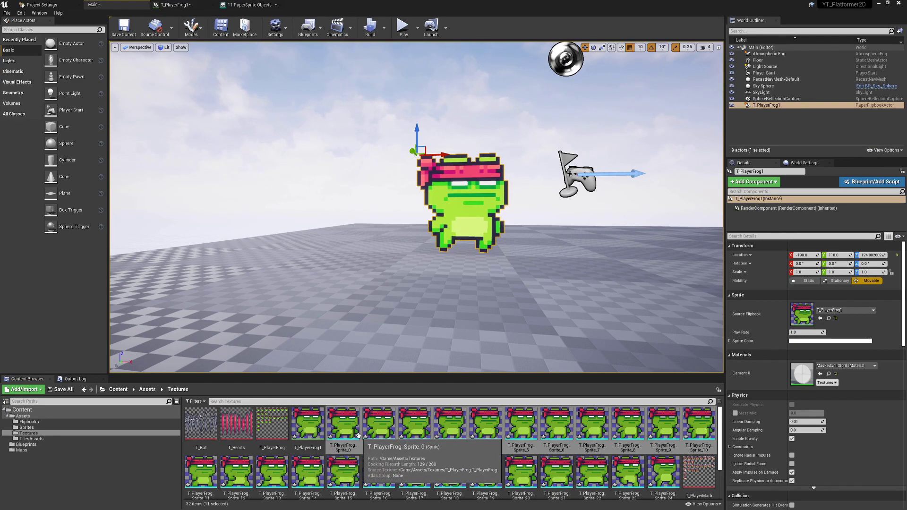
Delete the T_PlayerFrog1 flipbook and all extracted T_PlayerFrog sprites from the Textures folder.
left_click(307, 425)
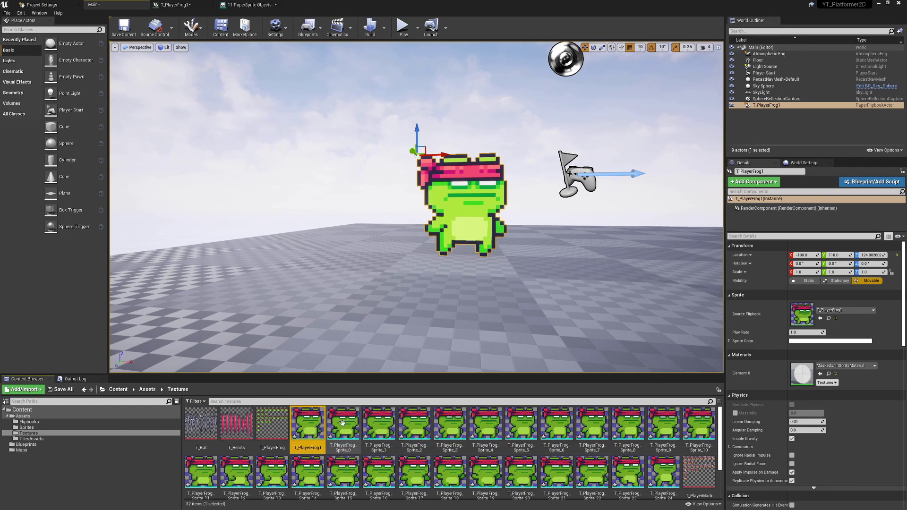
scroll(472, 448, "down", 2)
left_click(660, 438, "shift")
scroll(439, 458, "up", 2)
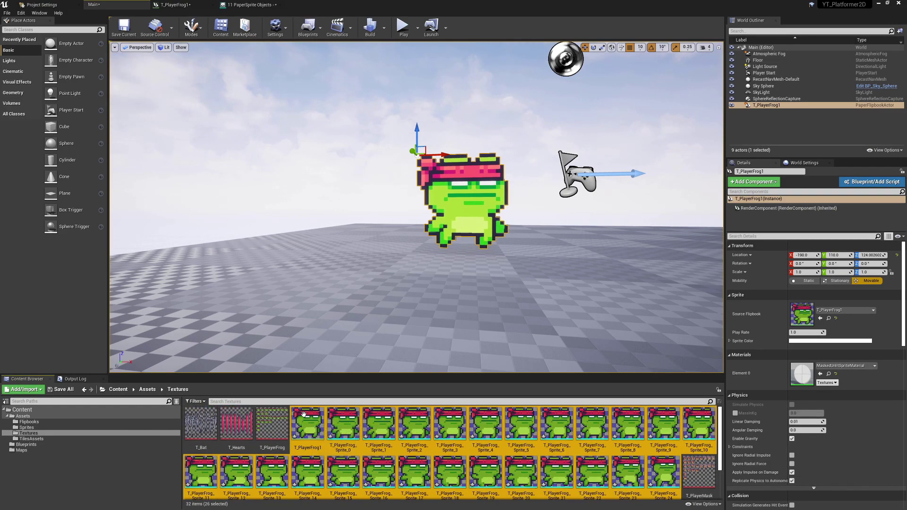
key("Delete")
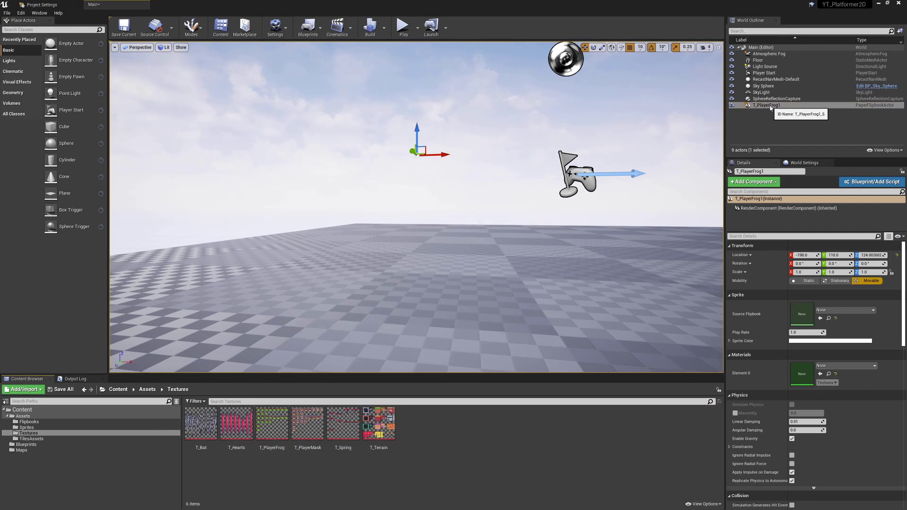
Delete the leftover T_PlayerFrog1 actor from the Main level and save the level.
left_click(743, 108)
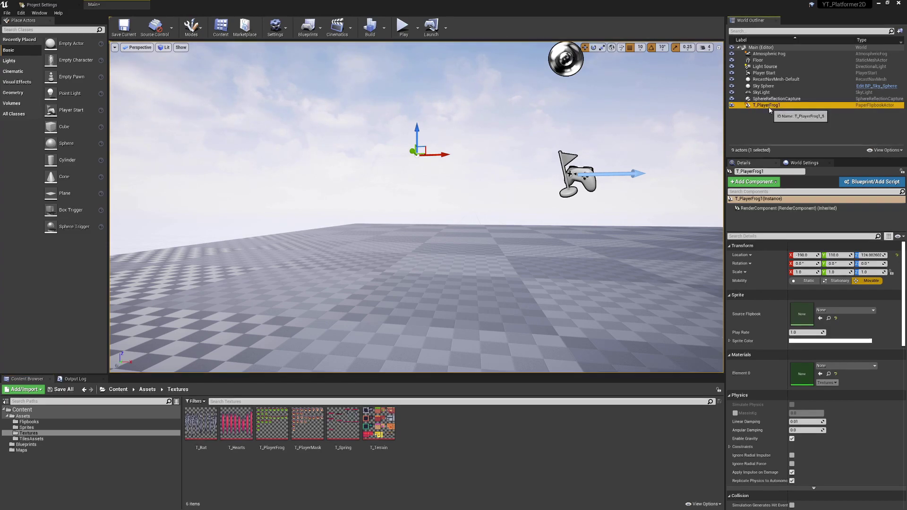
key("Delete")
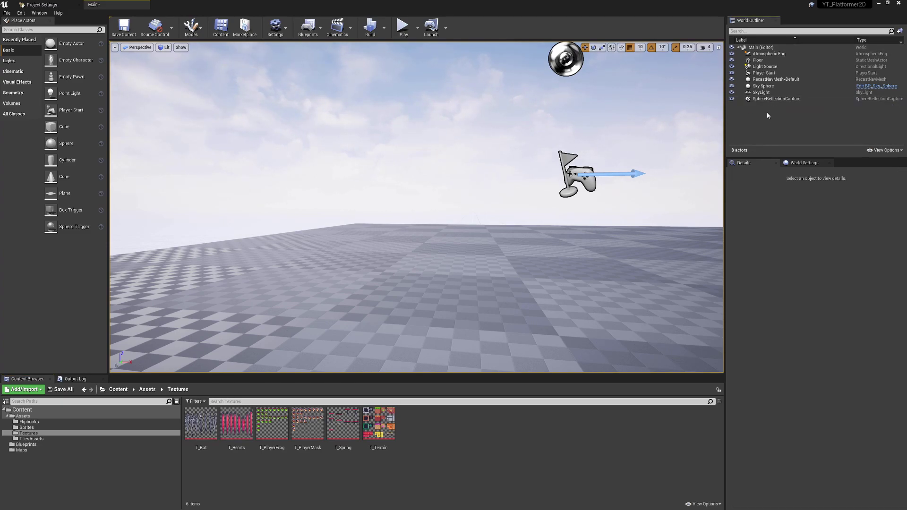
key("ctrl+s")
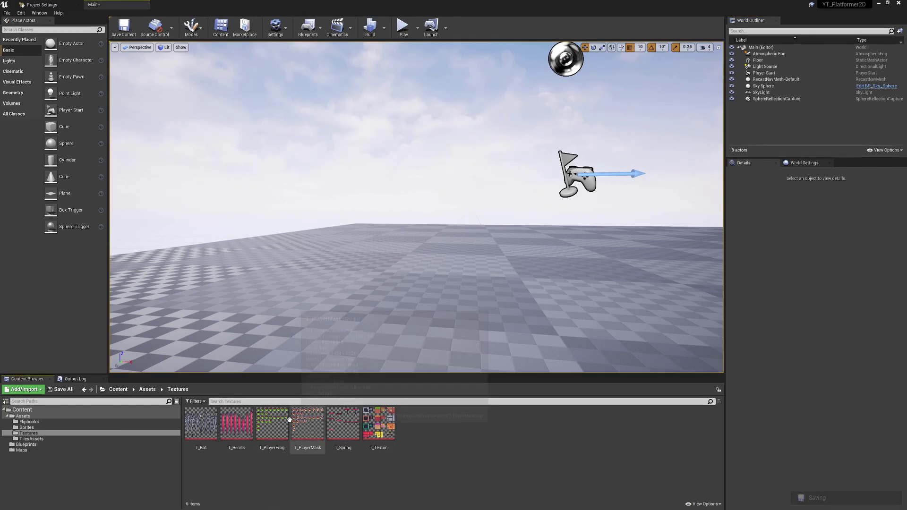
Start extracting sprites from the T_PlayerFrog texture, with a wider extraction window and the Sprite Extract Mode set to Grid.
right_click(277, 422)
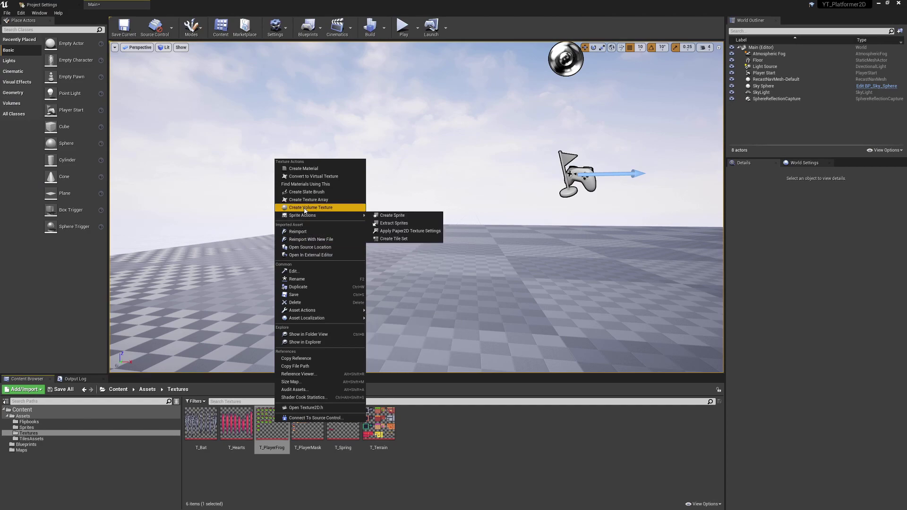
mouse_move(349, 215)
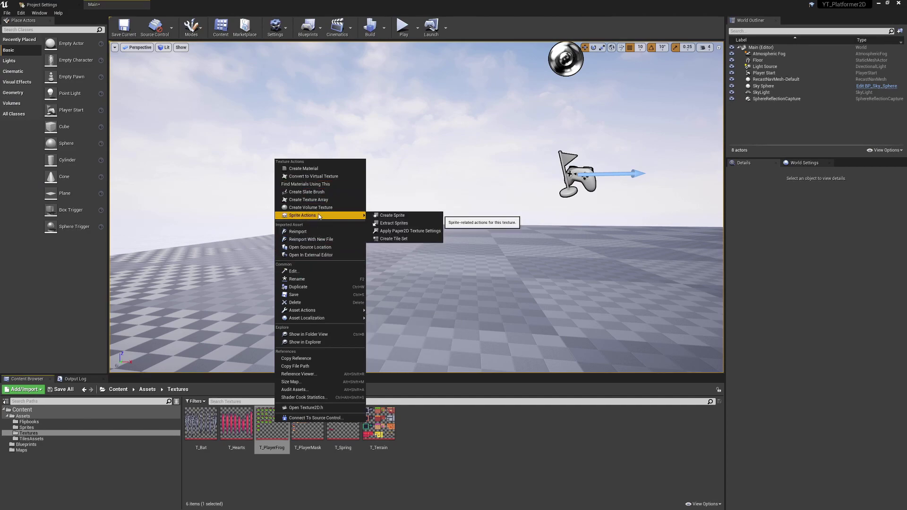
left_click(402, 223)
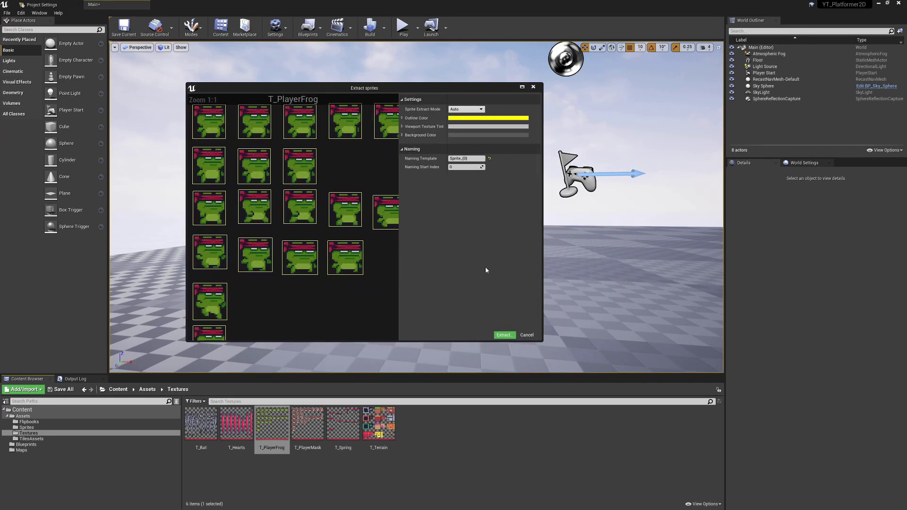
left_click_drag(540, 341, 702, 343)
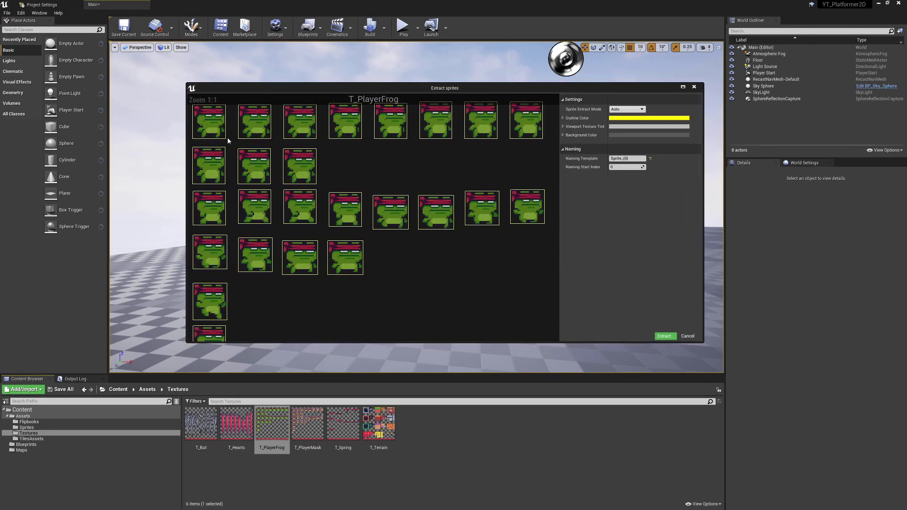
scroll(383, 155, "down", 1)
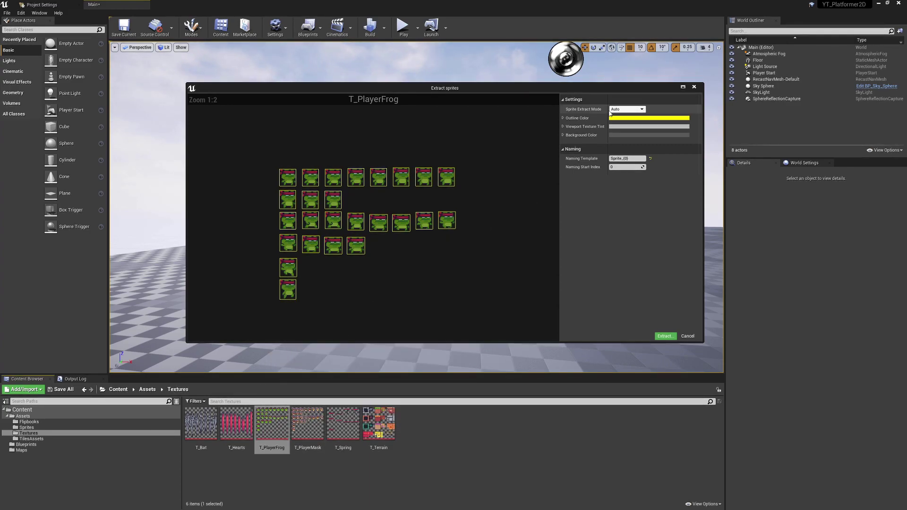
left_click(615, 111)
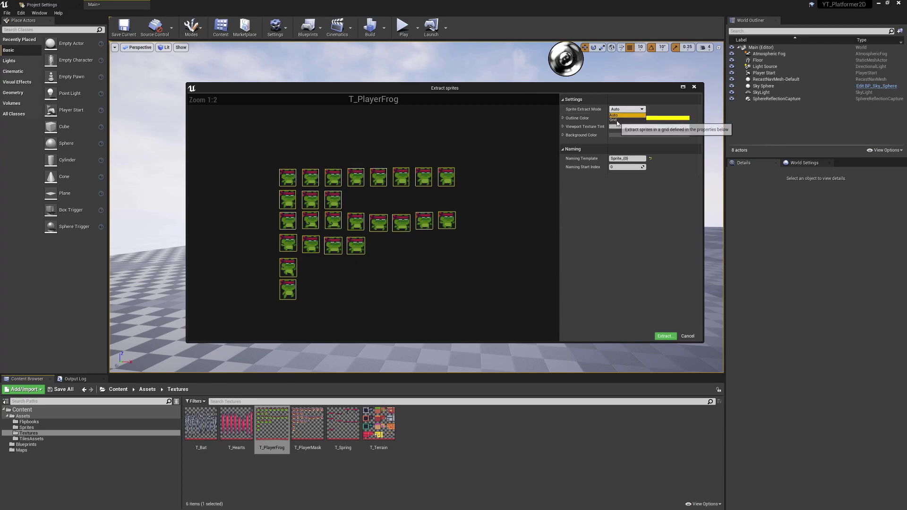
left_click(614, 120)
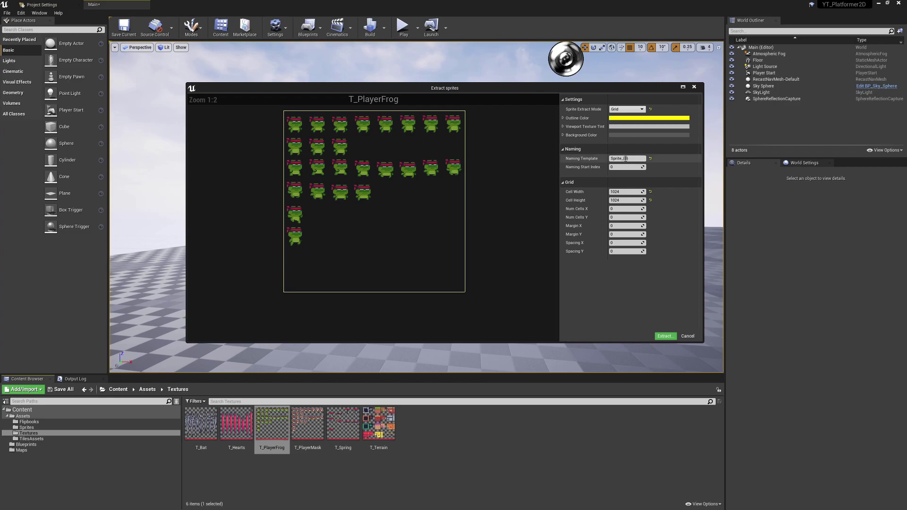
Set the extraction grid's Cell Width and Cell Height to 128.
left_click(631, 193)
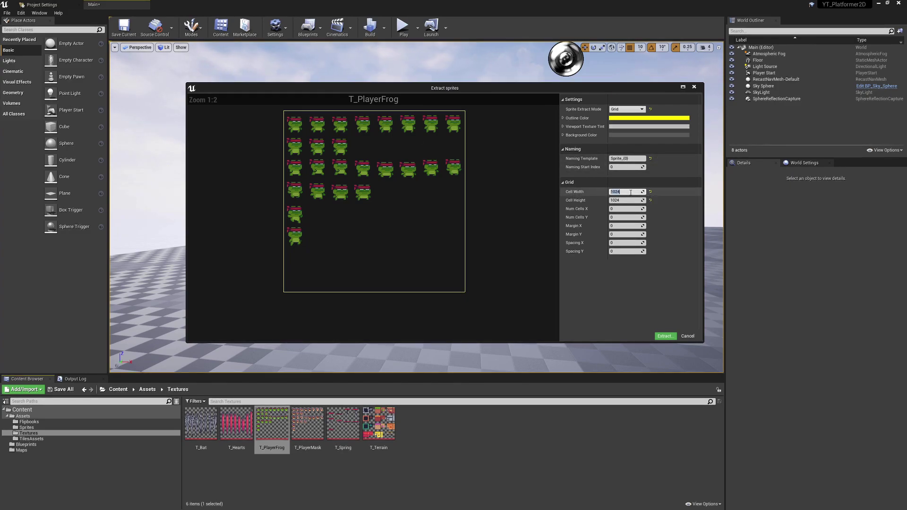
type("128")
key("Tab")
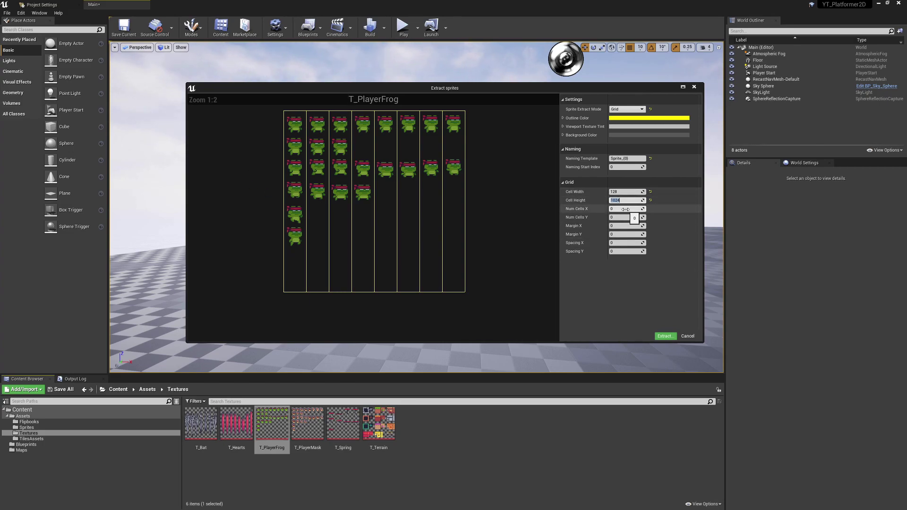
type("128")
key("Tab")
Examine how the grid cells frame the frog sprites across the rows of the T_PlayerFrog sheet.
scroll(320, 132, "up", 3)
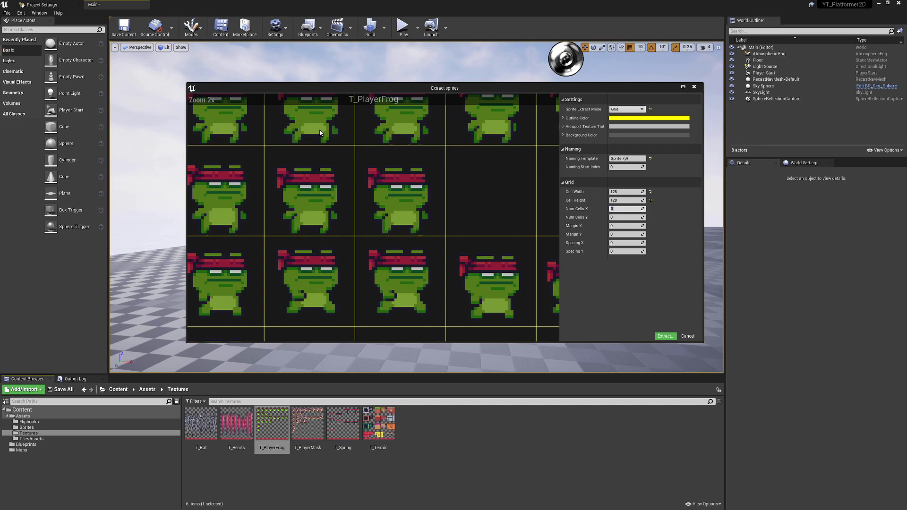
scroll(385, 153, "down", 1)
scroll(345, 140, "down", 1)
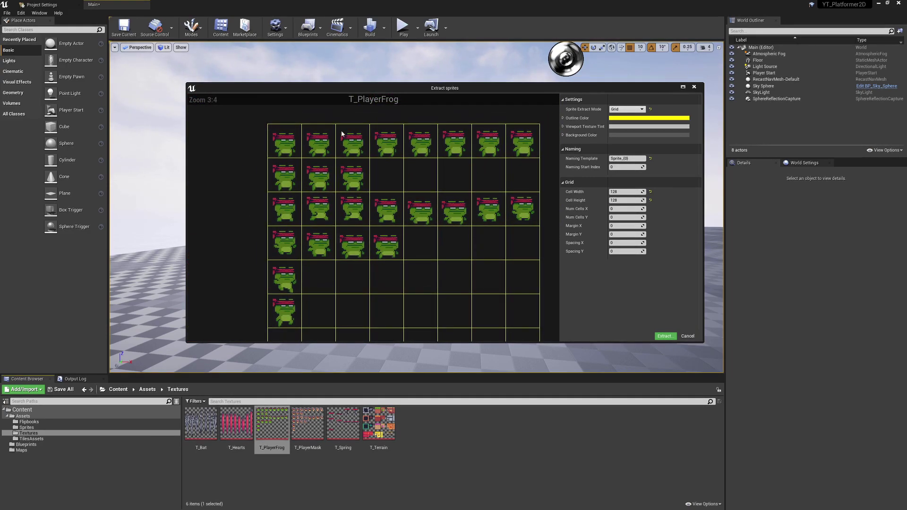
scroll(304, 137, "up", 3)
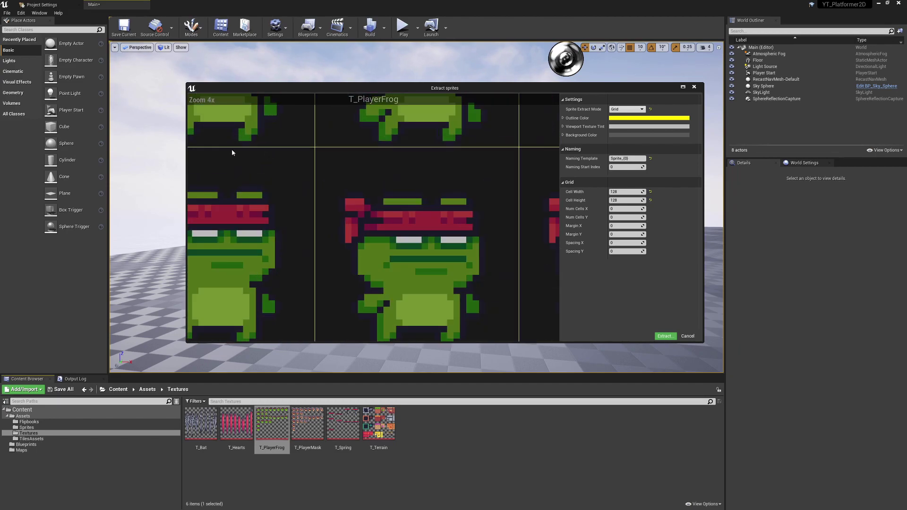
scroll(448, 145, "down", 2)
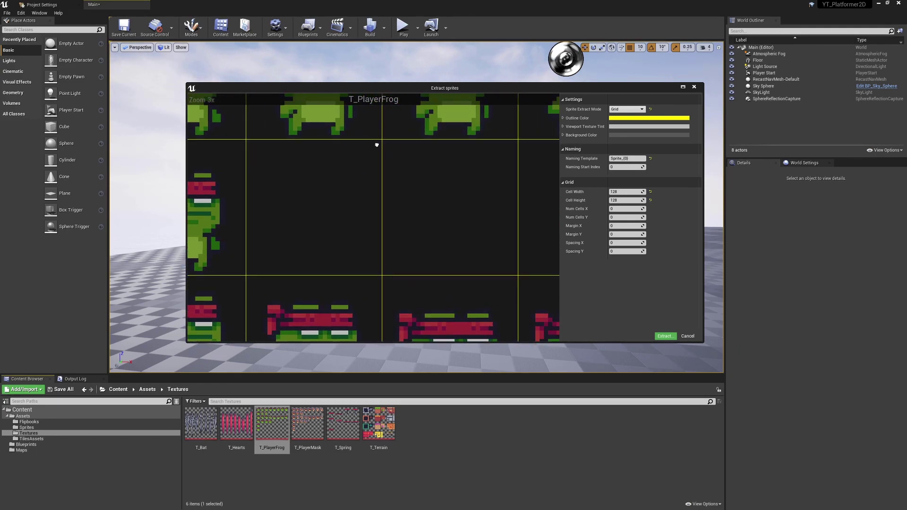
scroll(363, 201, "up", 2)
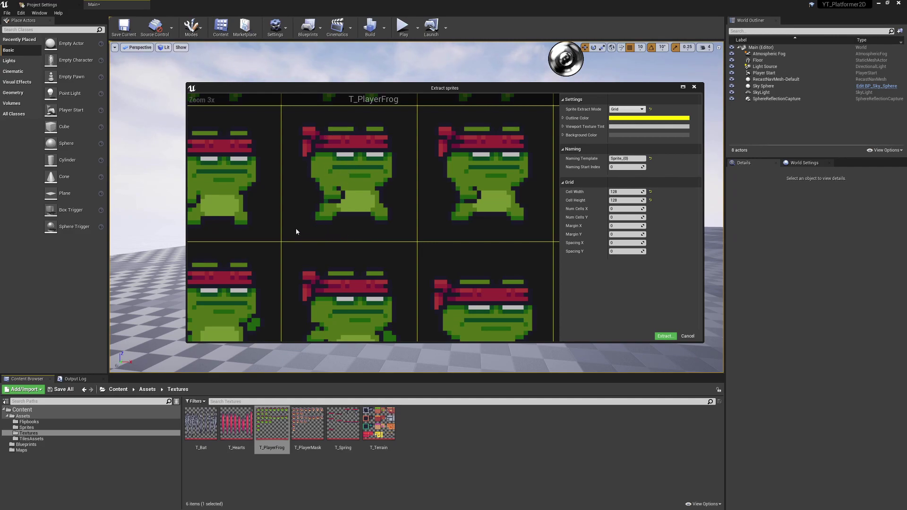
scroll(344, 222, "down", 1)
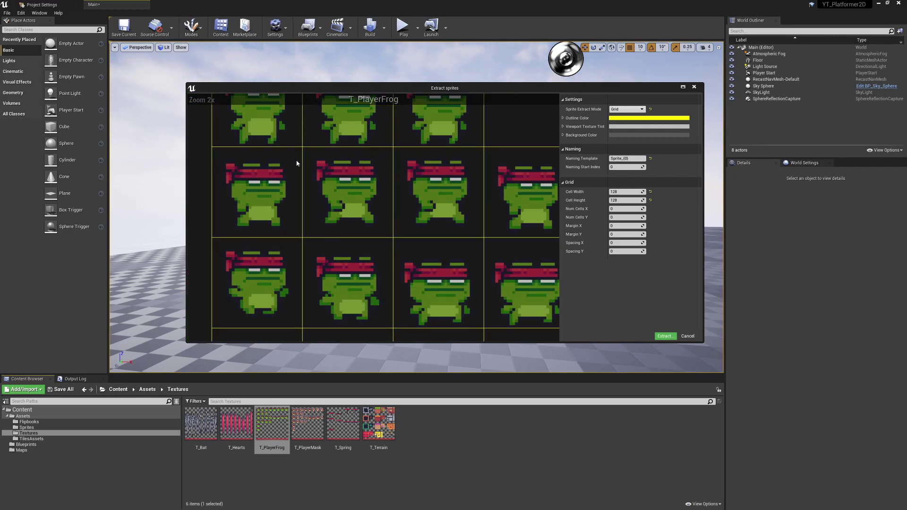
scroll(293, 166, "down", 1)
scroll(376, 182, "down", 1)
Set Num Cells Y to 6 and extract the grid sprites from T_PlayerFrog.
scroll(407, 190, "down", 3)
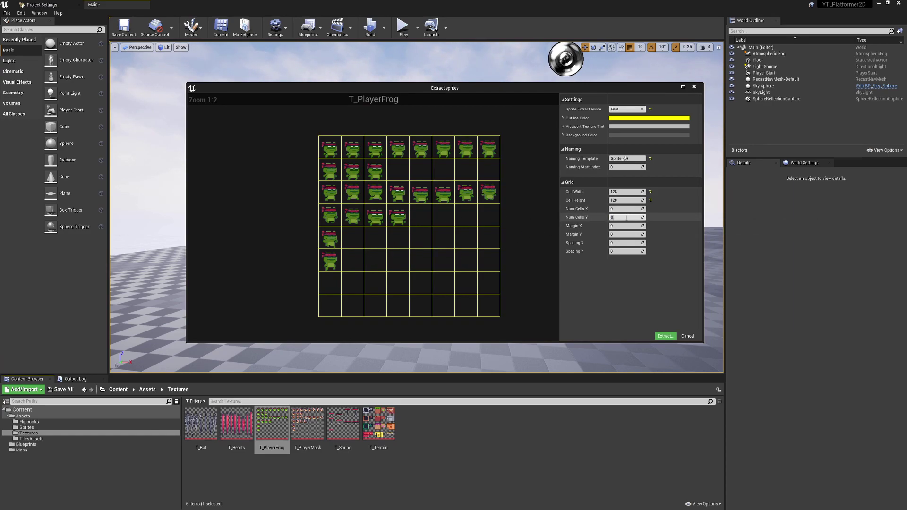
key("Tab")
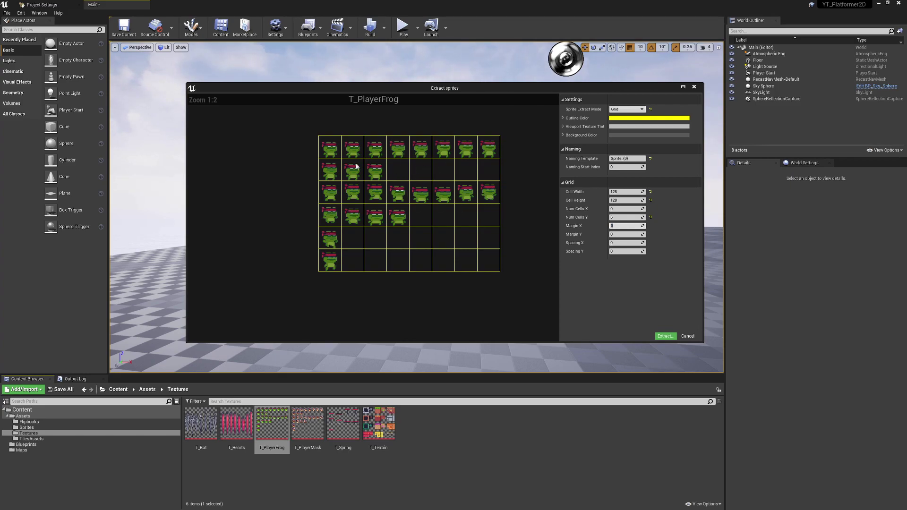
left_click(669, 338)
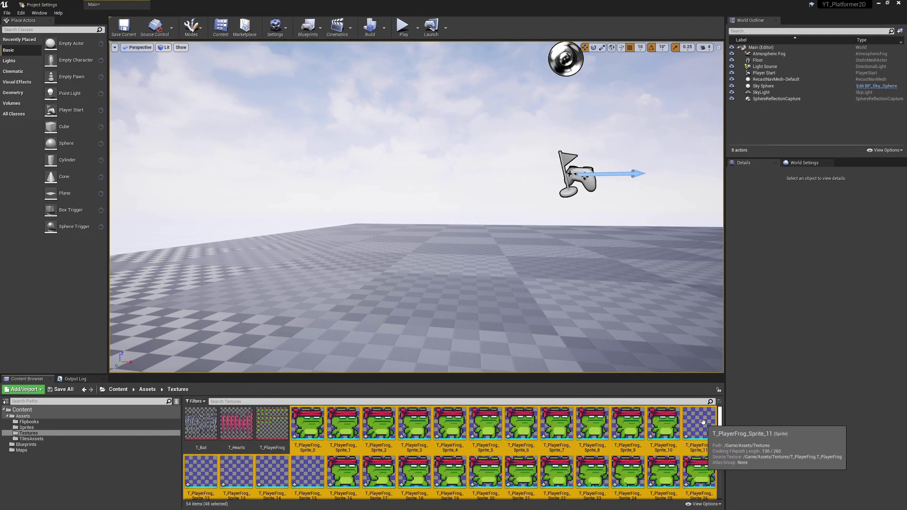
Check the extracted frog animation groups: sprites 0 to 10, sprites 16 to 27, and the single frames 32 and 40.
left_click(314, 422)
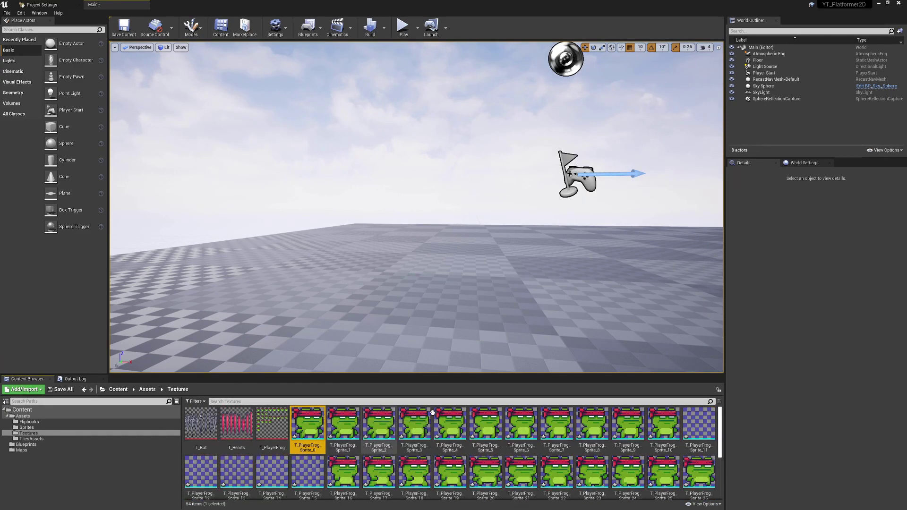
left_click(664, 425, "shift")
scroll(662, 449, "down", 1)
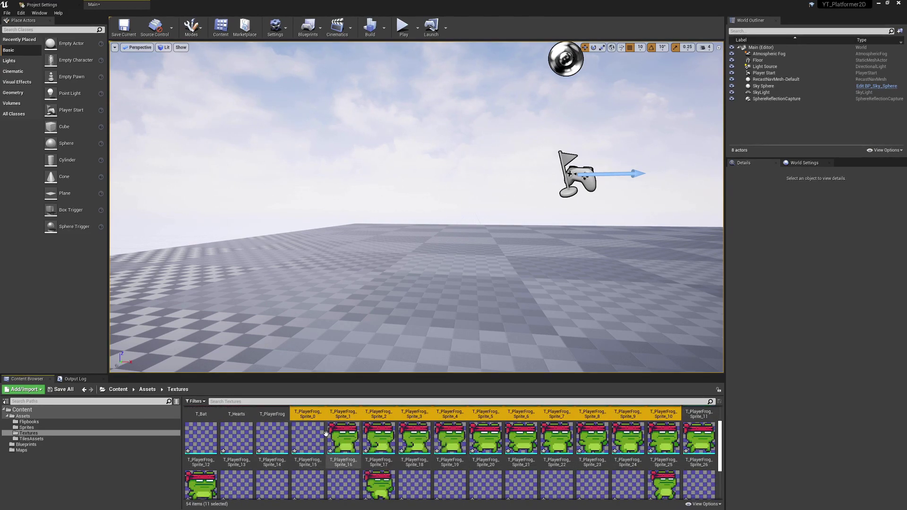
left_click(343, 436)
scroll(216, 468, "down", 1)
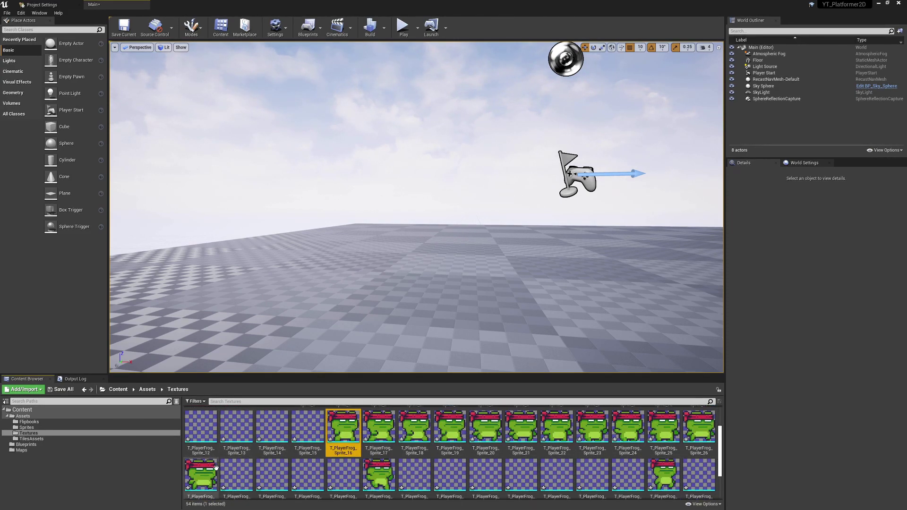
left_click(216, 468, "shift")
scroll(361, 469, "down", 1)
left_click(379, 439)
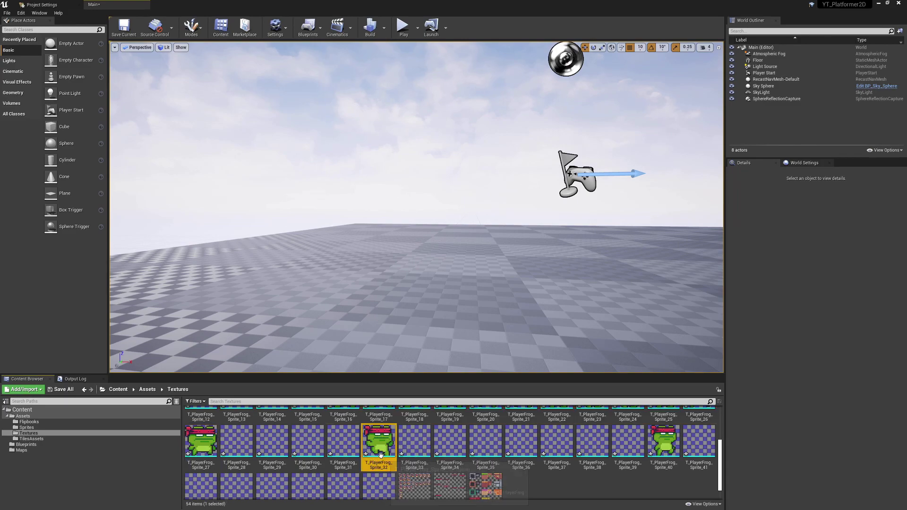
left_click(661, 440)
Create a flipbook named FB_PlayerIdle from T_PlayerFrog_Sprite_0 through T_PlayerFrog_Sprite_10.
scroll(661, 439, "up", 5)
left_click(307, 425)
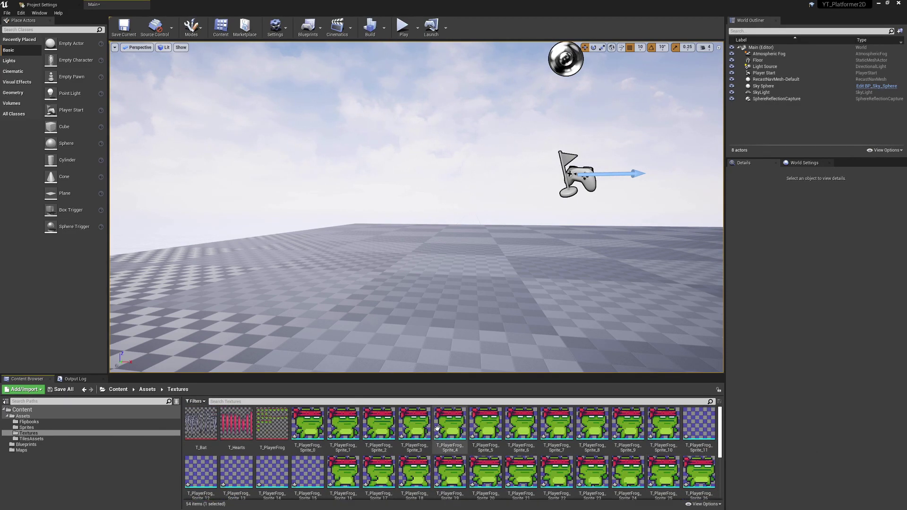
left_click(677, 431, "shift")
right_click(666, 430)
left_click(701, 271)
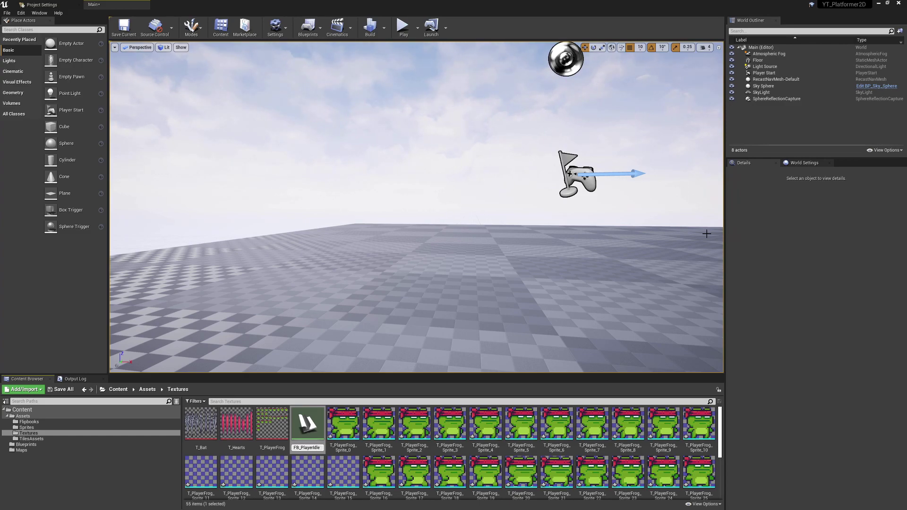
key("Return")
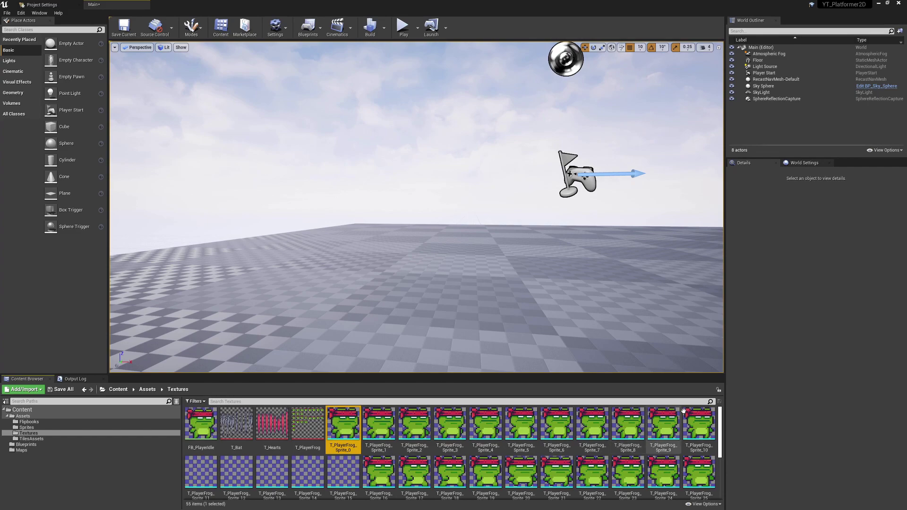
Move T_PlayerFrog_Sprite_0 through T_PlayerFrog_Sprite_10 into the Sprites folder.
left_click(704, 423, "shift")
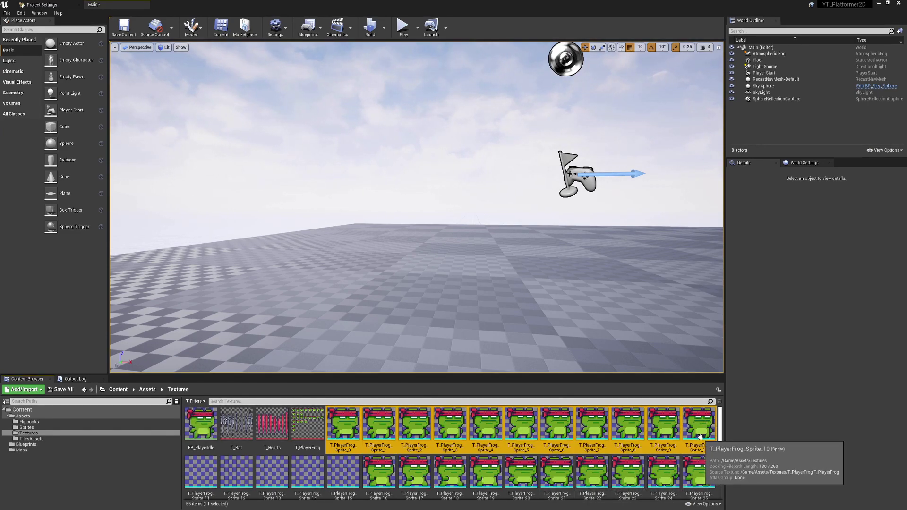
left_click_drag(704, 423, 27, 428)
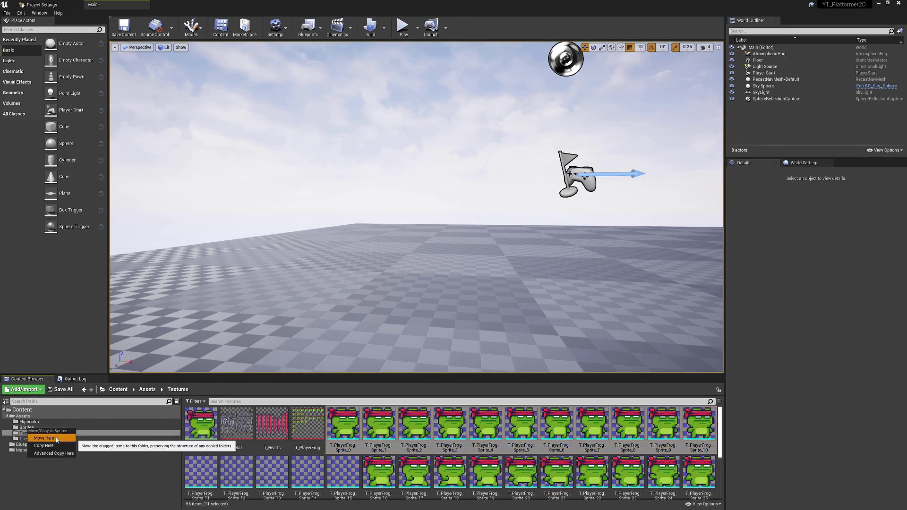
left_click(44, 437)
Delete the empty sprites T_PlayerFrog_Sprite_11 through T_PlayerFrog_Sprite_15.
left_click(343, 425)
left_click(486, 425, "shift")
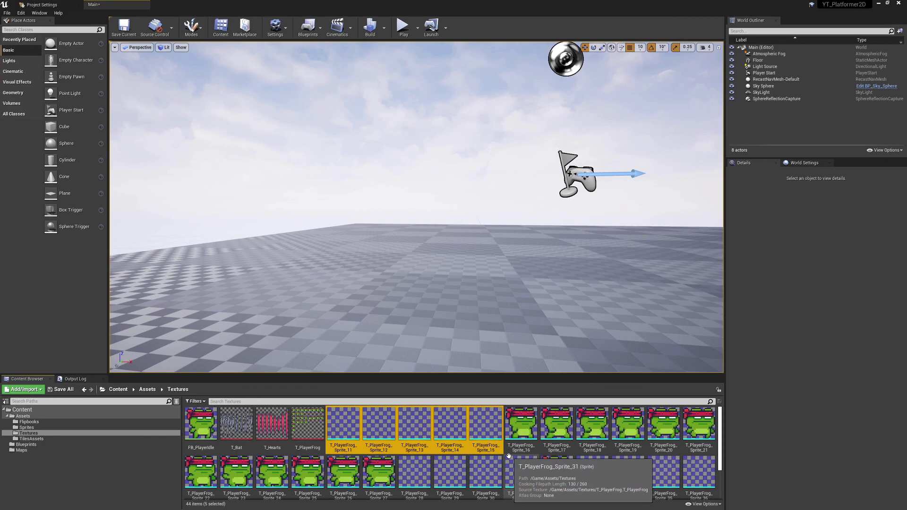
key("Delete")
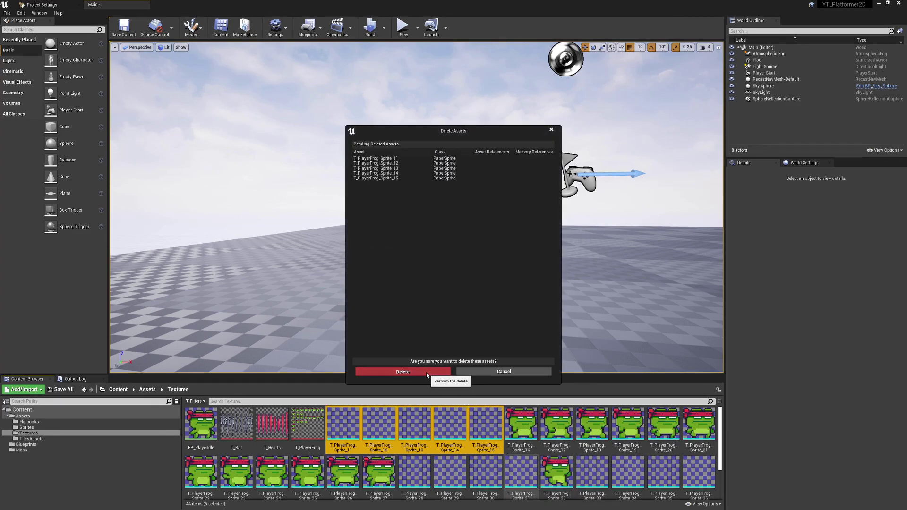
left_click(402, 371)
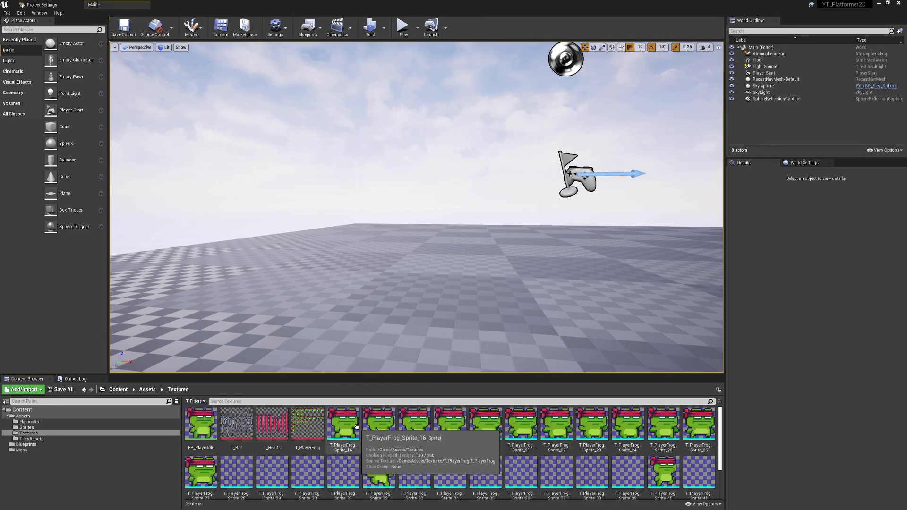
Preview FB_PlayerIdle in the flipbook editor, then place a test instance in the level and delete it.
double_click(200, 423)
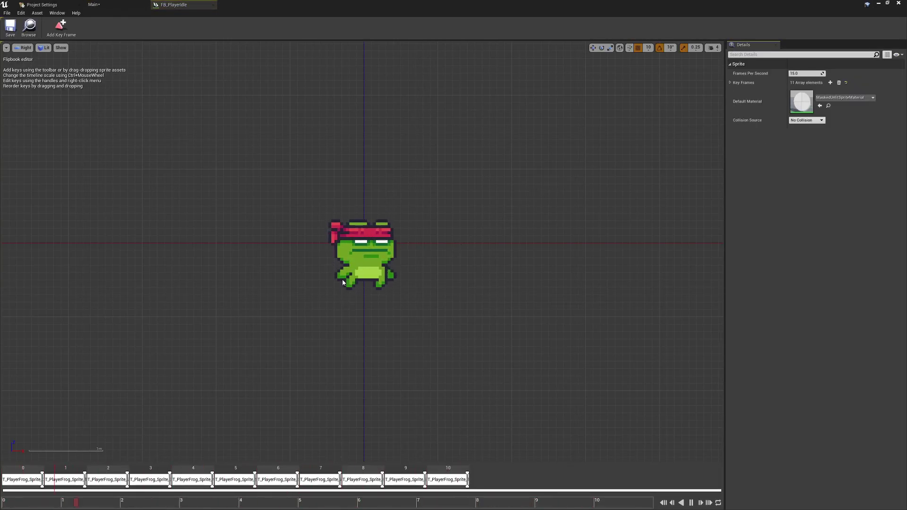
left_click(110, 3)
left_click_drag(201, 424, 437, 156)
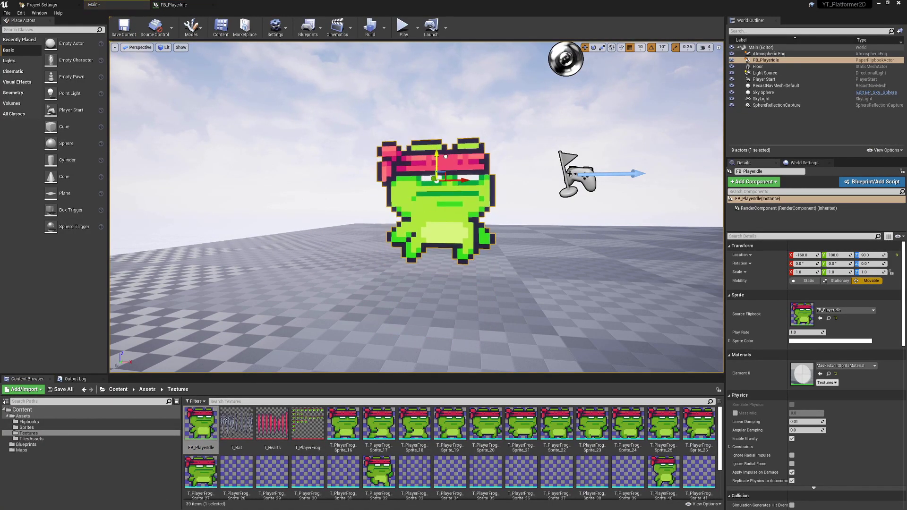
left_click_drag(390, 281, 401, 272)
key("Delete")
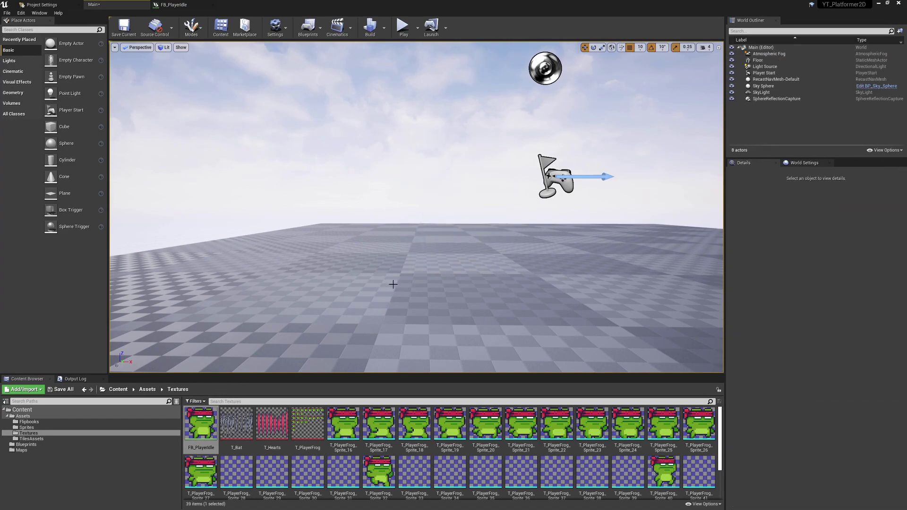
Create a flipbook named FB_PlayerRun from T_PlayerFrog_Sprite_16 through T_PlayerFrog_Sprite_27.
left_click_drag(360, 421, 354, 427)
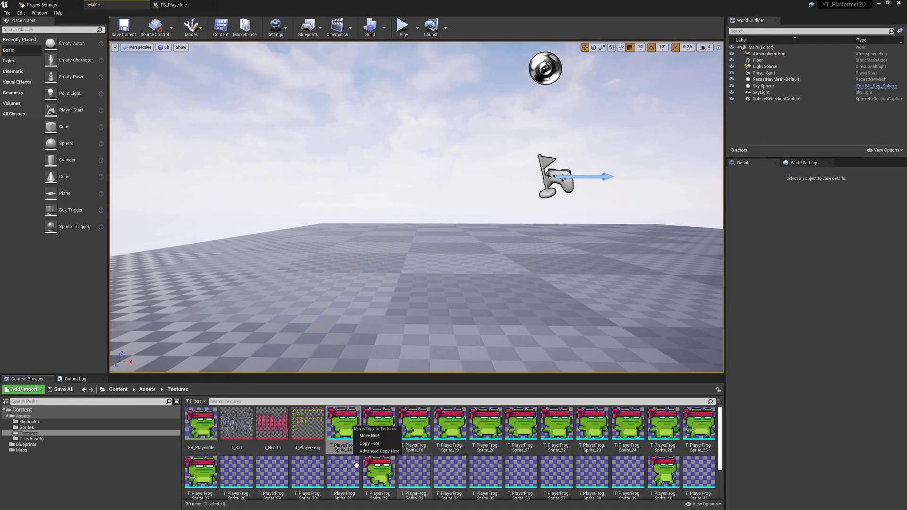
left_click(206, 470, "shift")
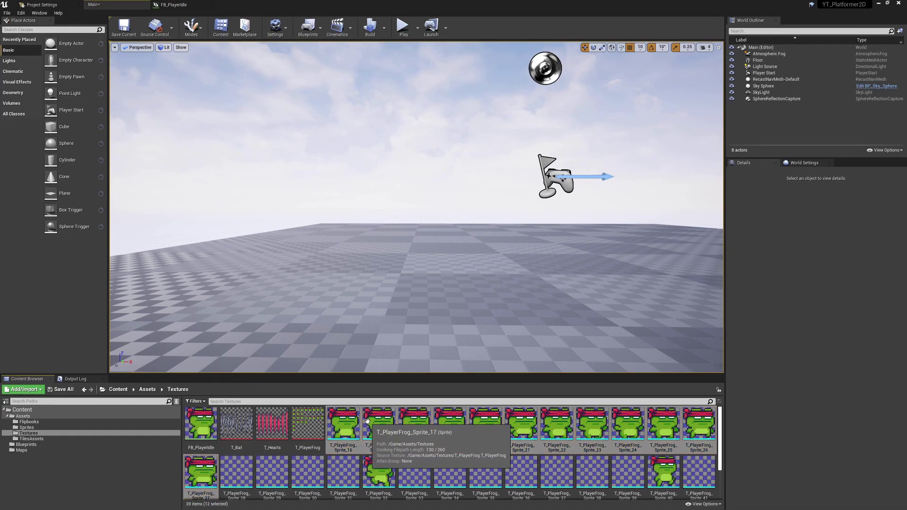
right_click(370, 422)
left_click(397, 244)
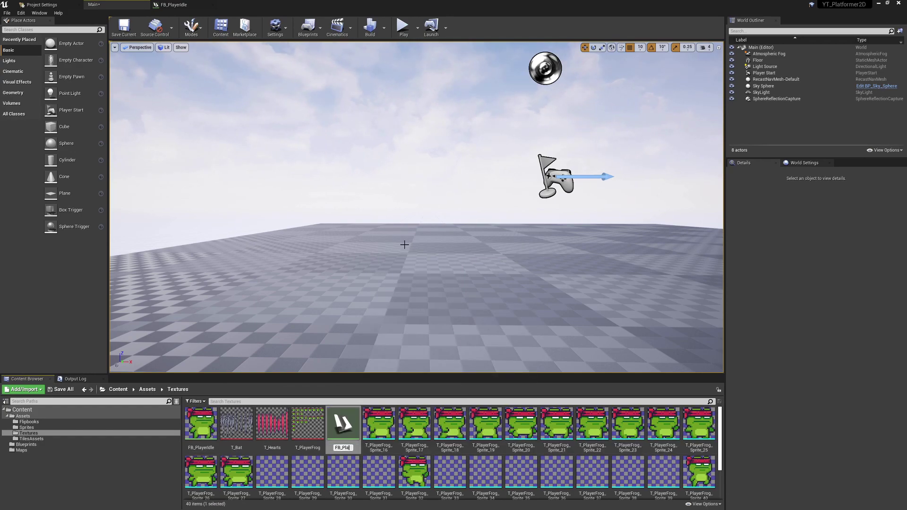
type("FB_PlayerRun")
key("Return")
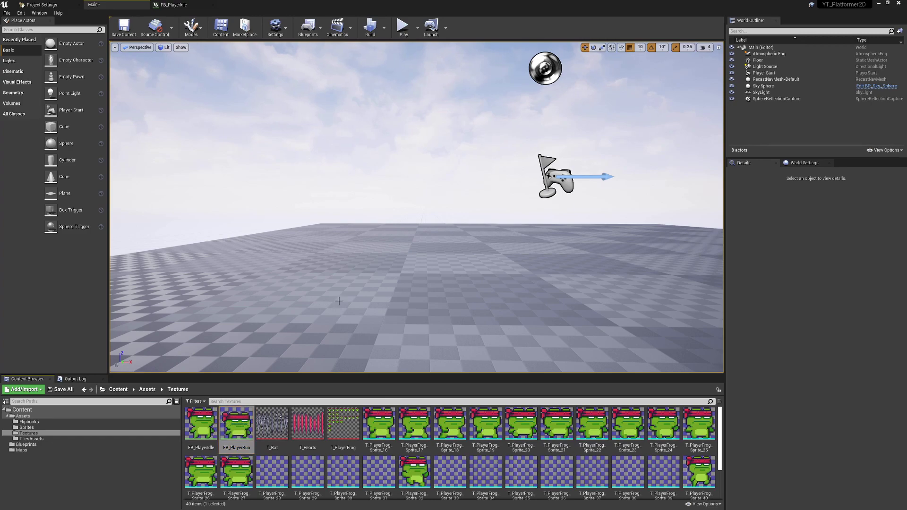
Preview the FB_PlayerRun animation and set FB_PlayerIdle's Frames Per Second to 8.
double_click(236, 423)
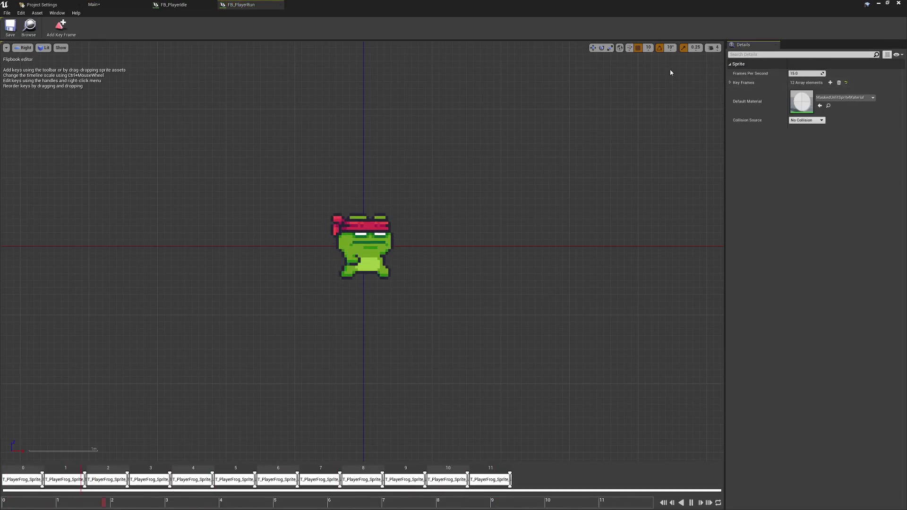
left_click(174, 5)
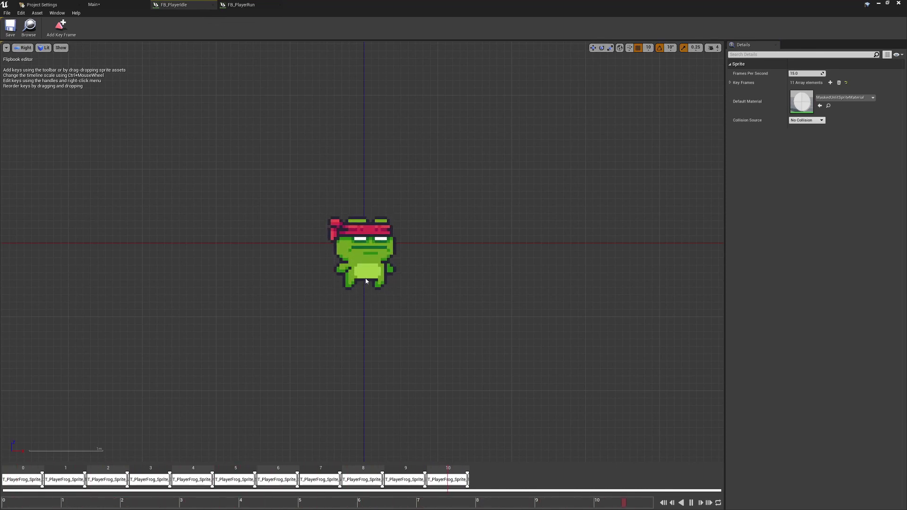
left_click(806, 73)
type("8")
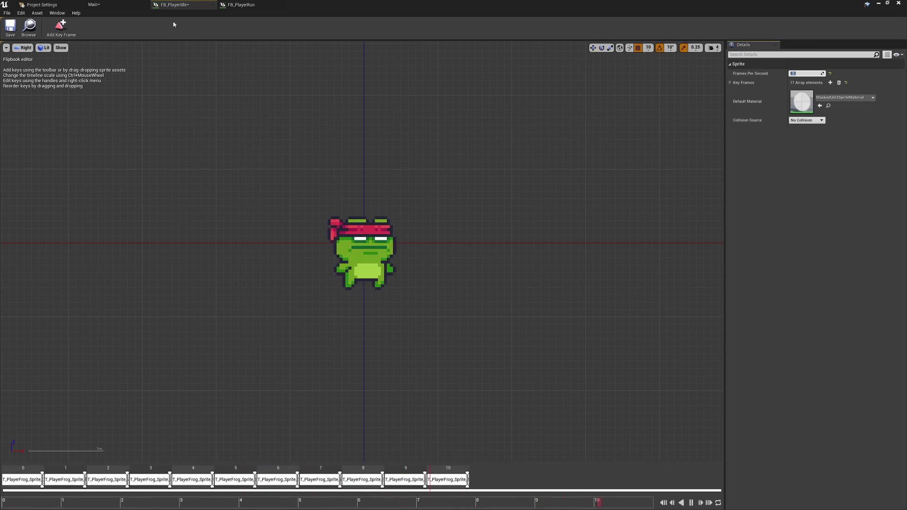
left_click(101, 4)
left_click(184, 4)
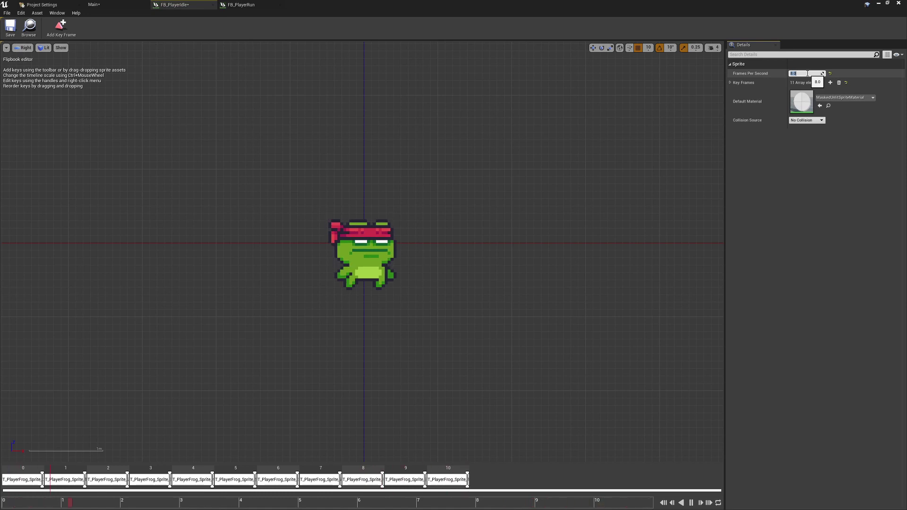
Test FB_PlayerIdle at 50 frames per second, set it back to 8, and save everything.
type("50")
key("Return")
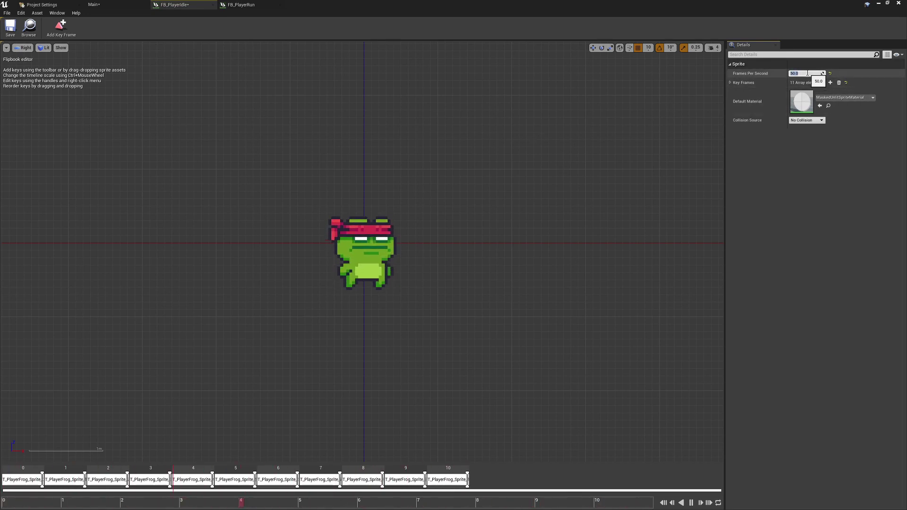
type("8")
key("Return")
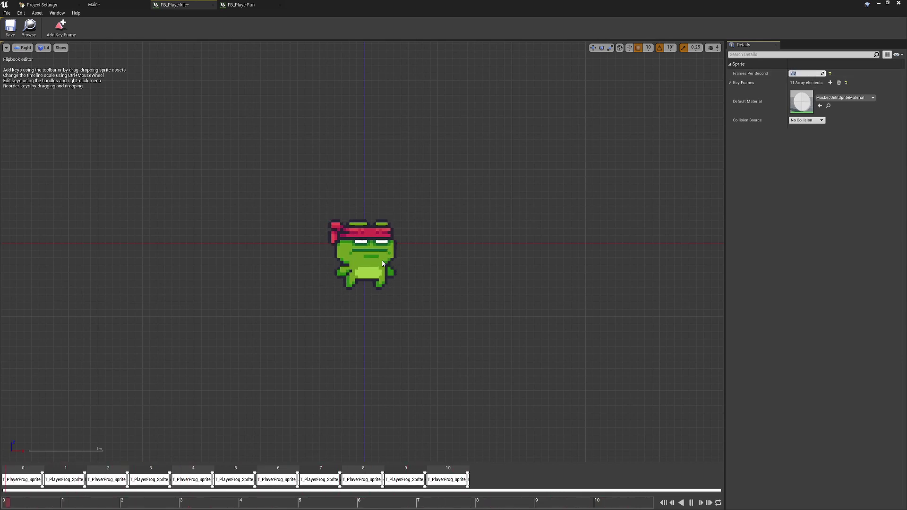
key("ctrl+shift+s")
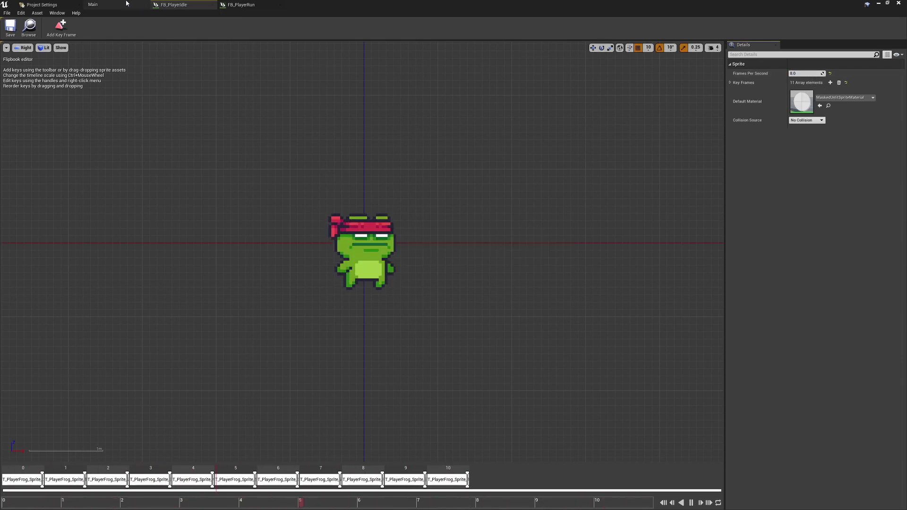
Move the run sprites T_PlayerFrog_Sprite_16 through T_PlayerFrog_Sprite_27 from Textures into the Sprites folder.
left_click(127, 4)
left_click(378, 425)
left_click(242, 472, "shift")
left_click_drag(242, 479, 34, 428)
left_click(47, 439)
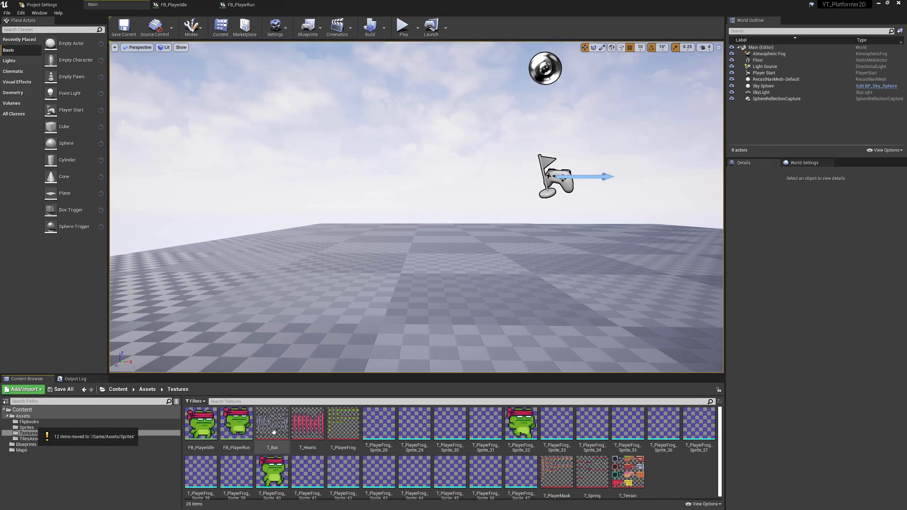
Delete the empty sprites T_PlayerFrog_Sprite_28 through T_PlayerFrog_Sprite_31.
left_click(378, 424)
left_click(487, 424, "shift")
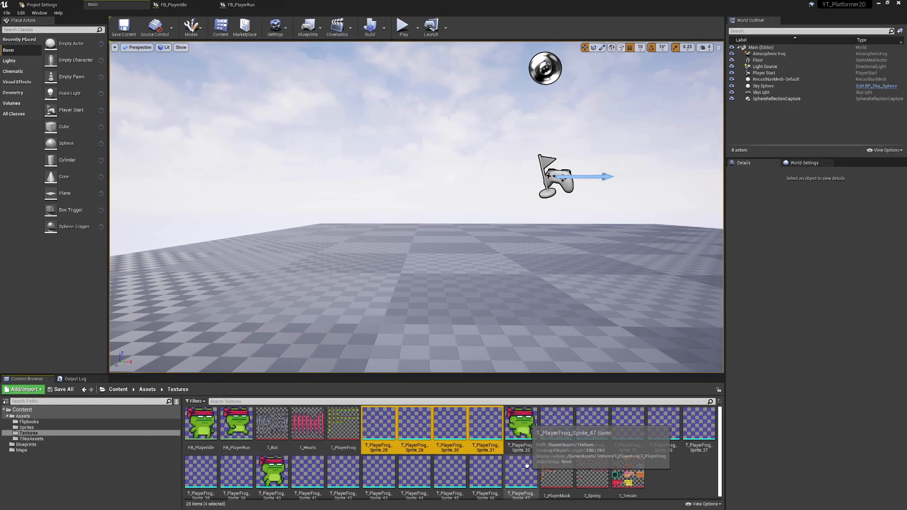
key("Delete")
left_click(403, 371)
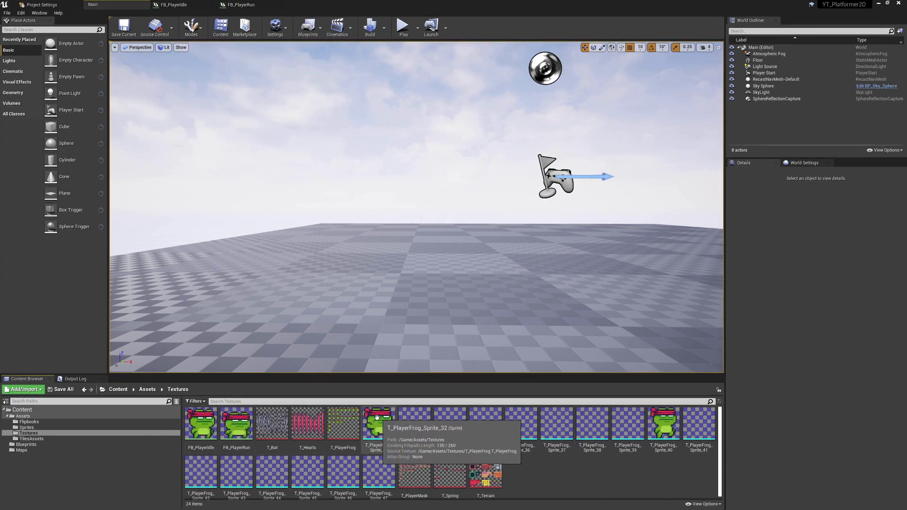
Create a flipbook named DB_Fall from T_PlayerFrog_Sprite_32.
right_click(376, 429)
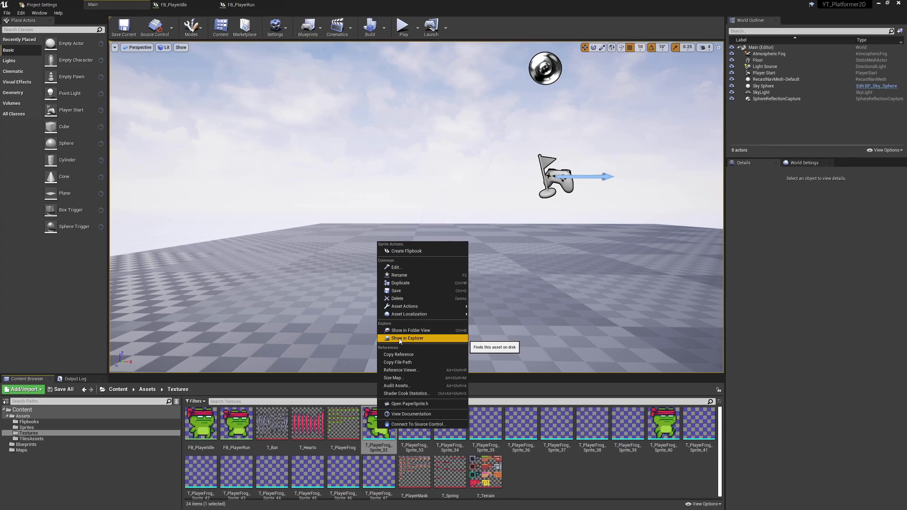
left_click(407, 251)
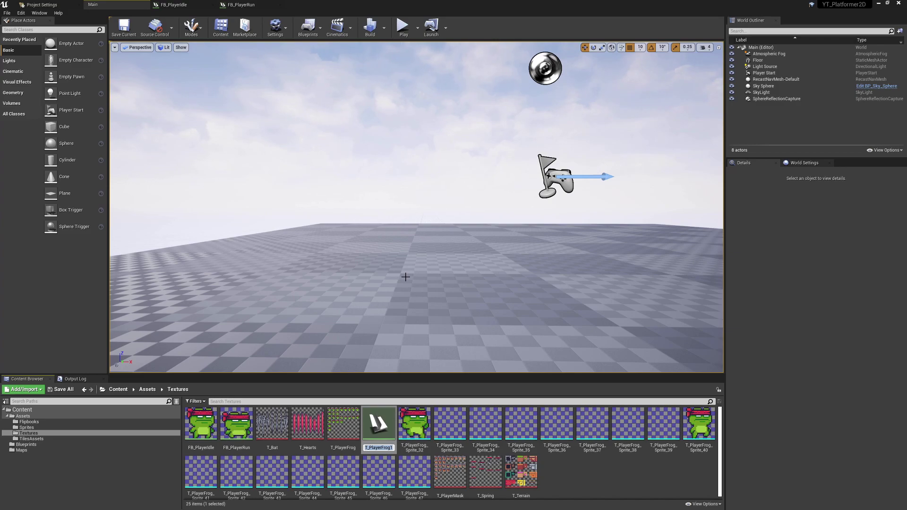
key("Return")
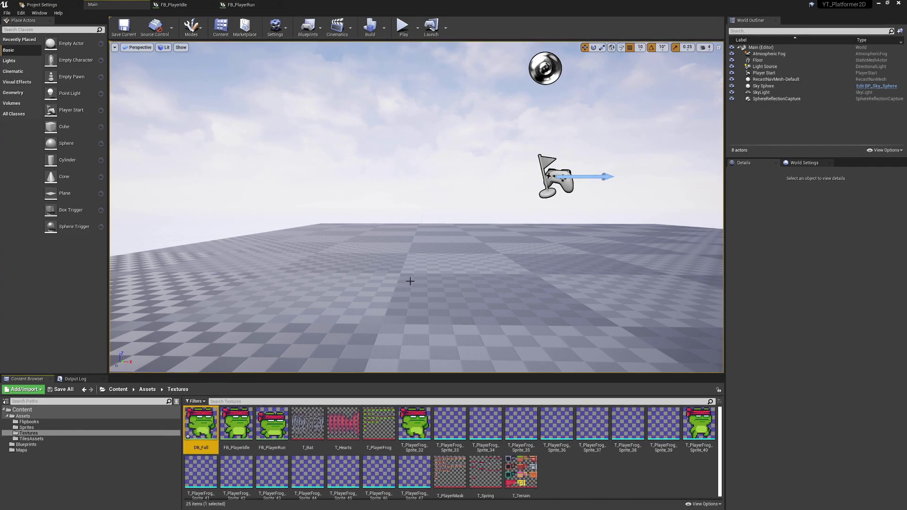
Create a flipbook named FB_Jump from T_PlayerFrog_Sprite_40.
right_click(701, 425)
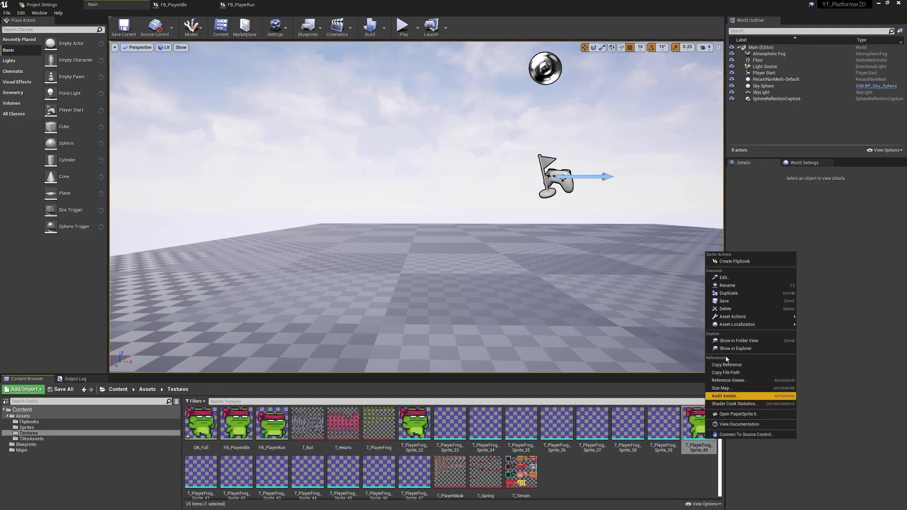
left_click(733, 261)
type("FB_Jump")
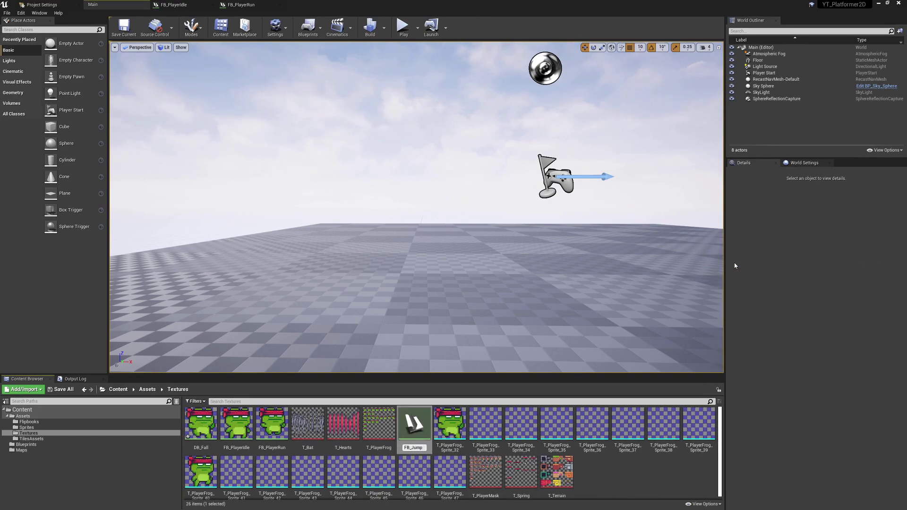
key("Return")
Set Frames Per Second to 0 in both the DB_Fall and FB_Jump flipbooks, save them, and return to the Main level.
left_click(201, 425, "ctrl")
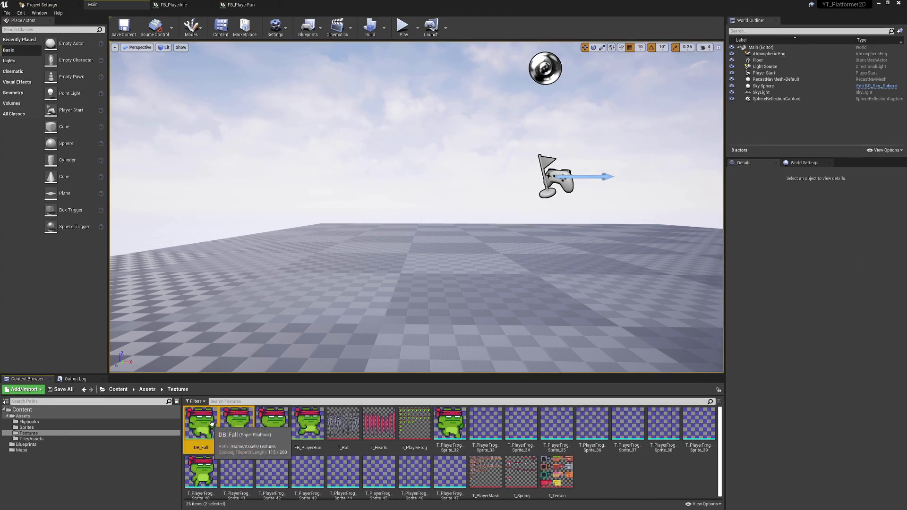
double_click(236, 425)
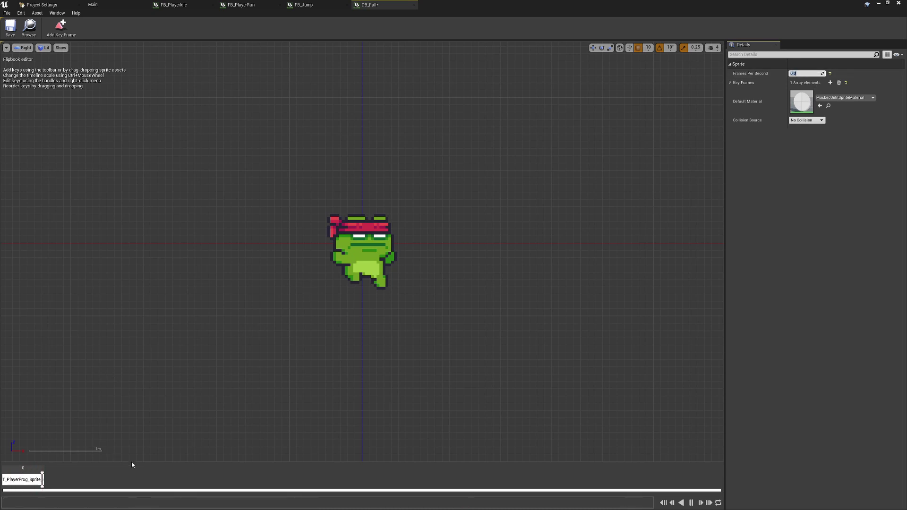
left_click(336, 295)
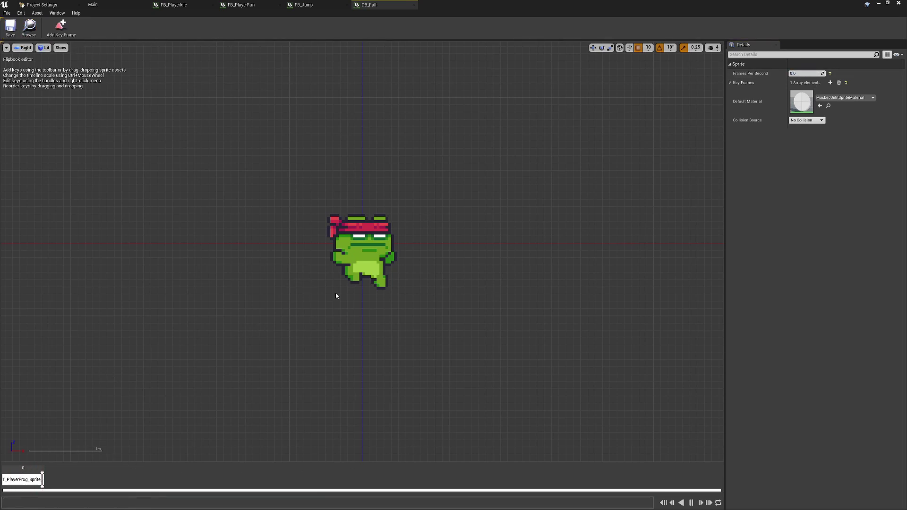
left_click(290, 5)
left_click(801, 73)
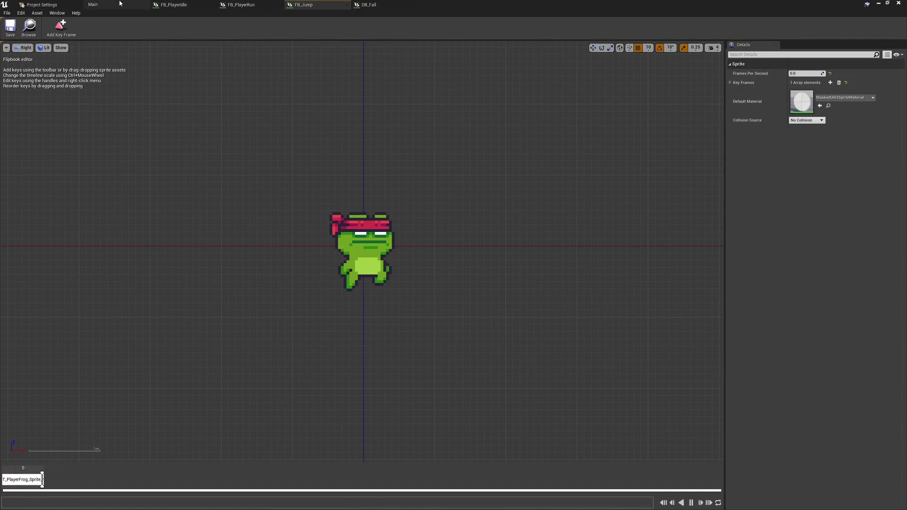
left_click(92, 5)
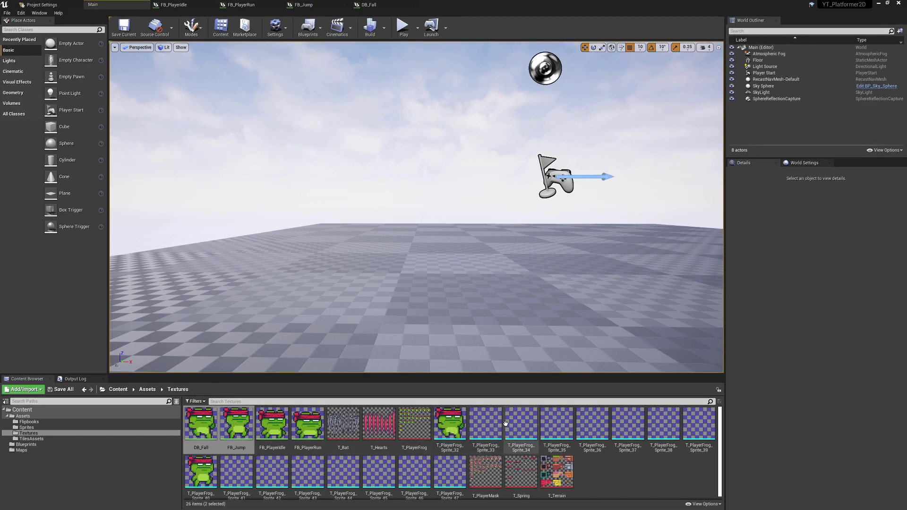
Move the single-frame sprites T_PlayerFrog_Sprite_32 and T_PlayerFrog_Sprite_40 into the Sprites folder.
left_click(453, 427)
left_click(203, 472, "ctrl")
left_click_drag(203, 472, 38, 429)
left_click(64, 439)
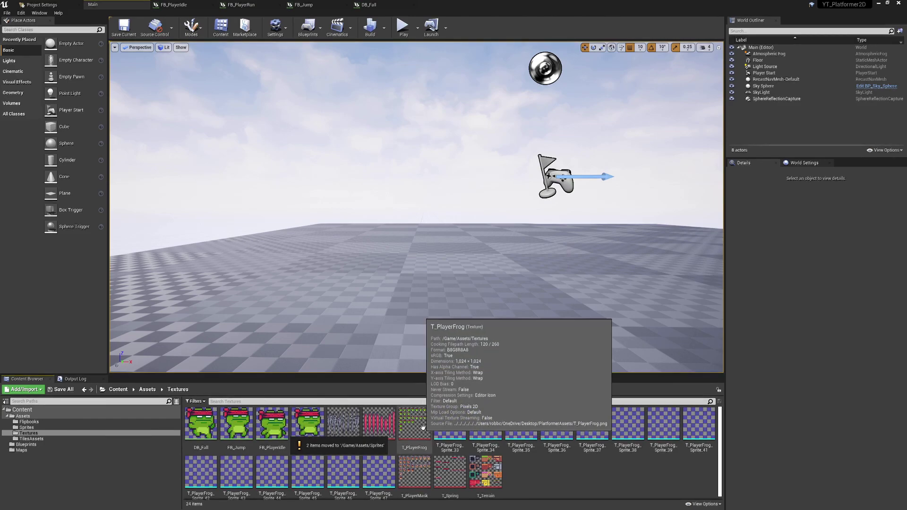
Delete the remaining empty sprites from T_PlayerFrog_Sprite_33 through T_PlayerFrog_Sprite_47.
left_click(442, 425)
left_click(379, 472, "shift")
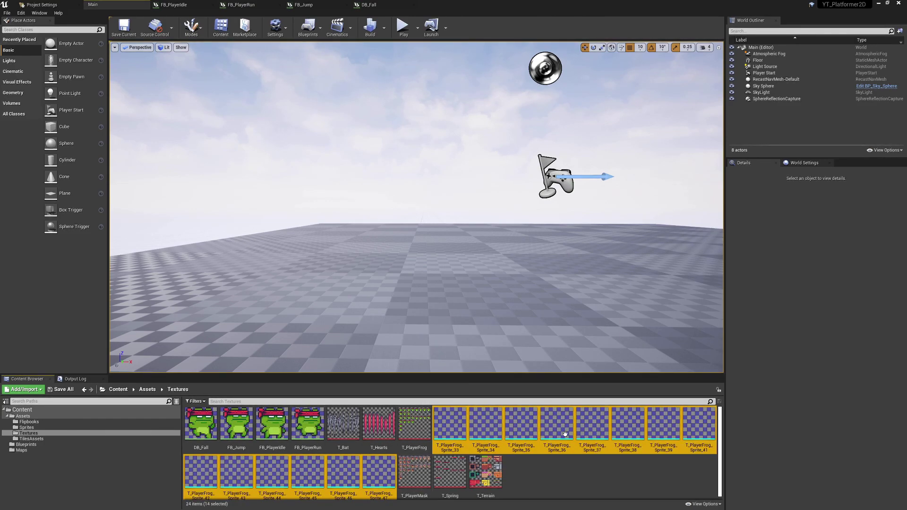
key("Delete")
Move DB_Fall, FB_Jump, FB_PlayerIdle and FB_PlayerRun into the Flipbooks folder, then check the Flipbooks and Sprites folders and return to Textures.
left_click(201, 422)
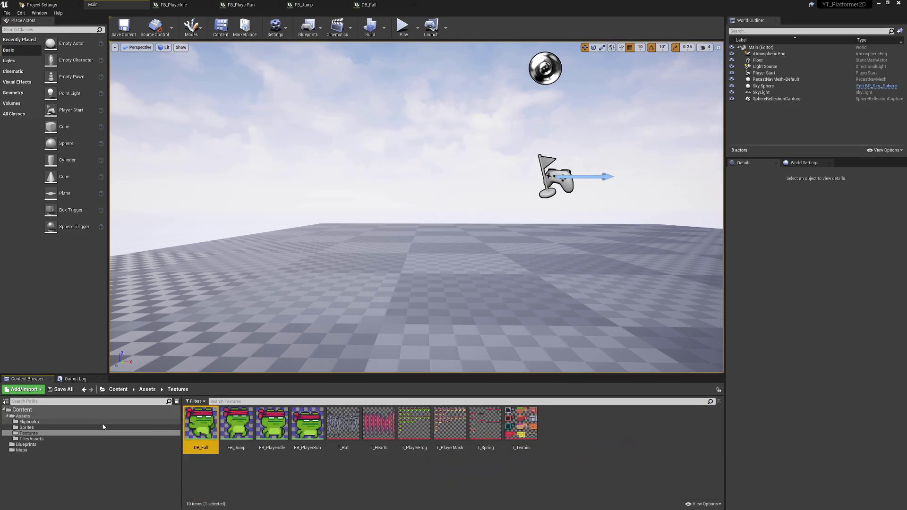
left_click(310, 429, "shift")
left_click_drag(311, 429, 46, 423)
left_click(71, 433)
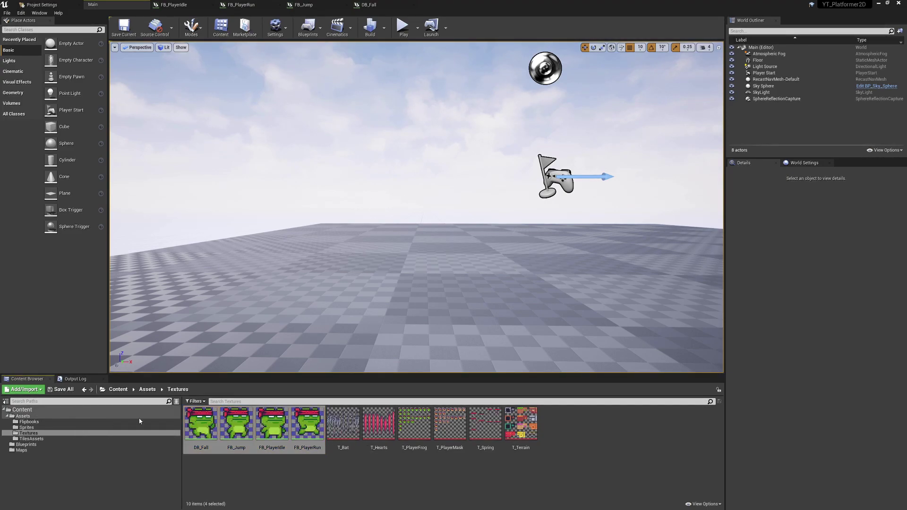
left_click(46, 424)
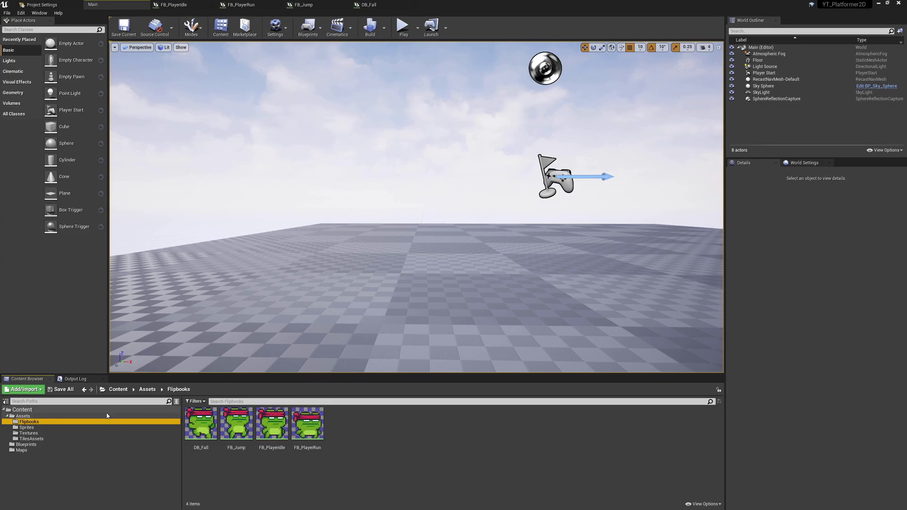
left_click(56, 427)
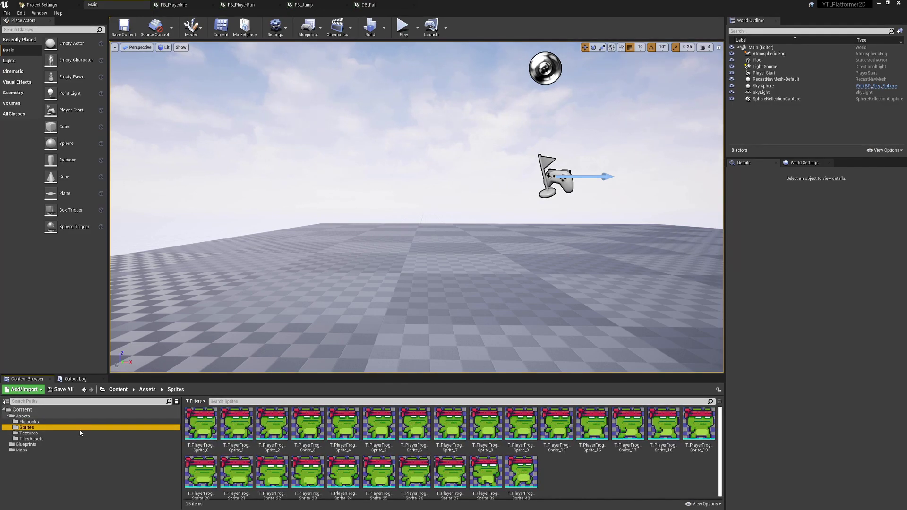
left_click(53, 434)
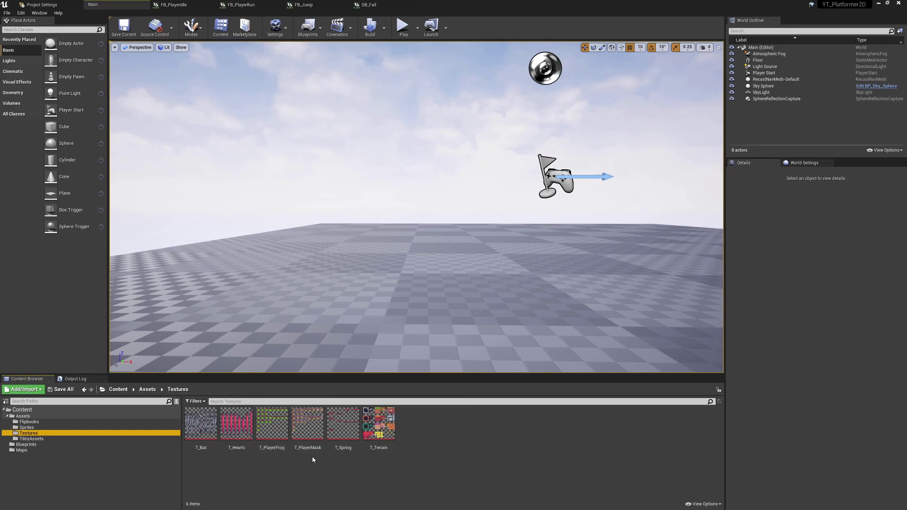
Open the T_PlayerMask texture to examine its character frames up close, and return to the Main level.
double_click(307, 420)
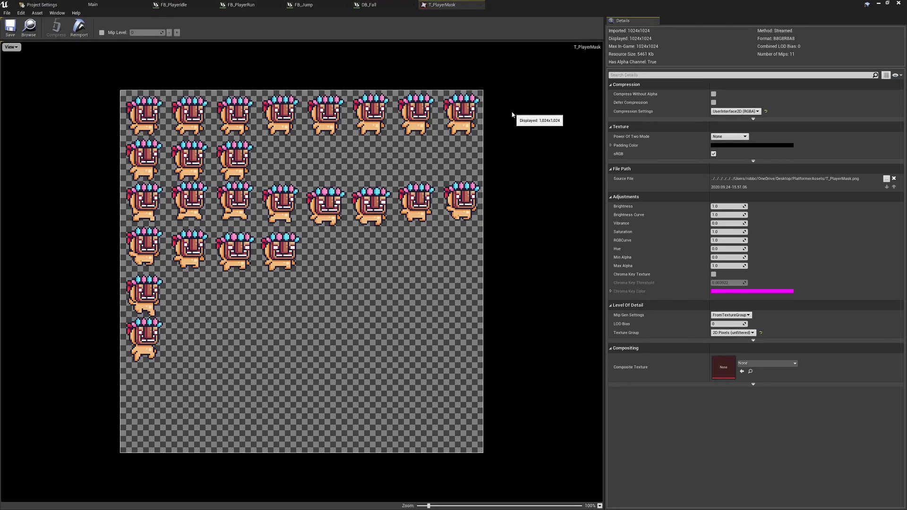
scroll(267, 193, "up", 3)
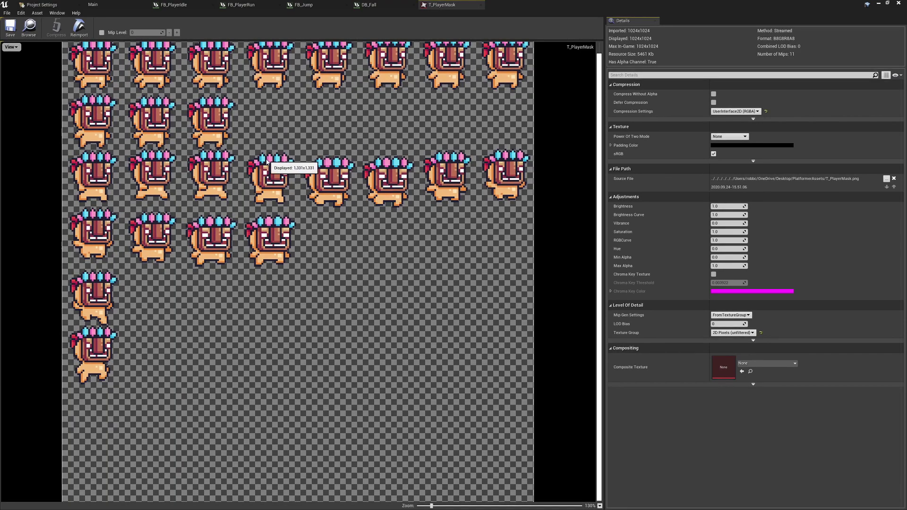
scroll(267, 162, "up", 1)
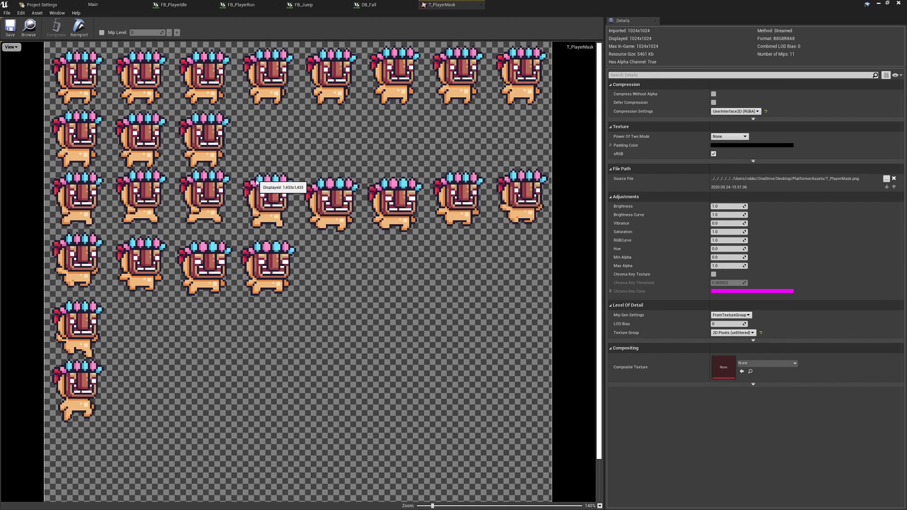
left_click(127, 4)
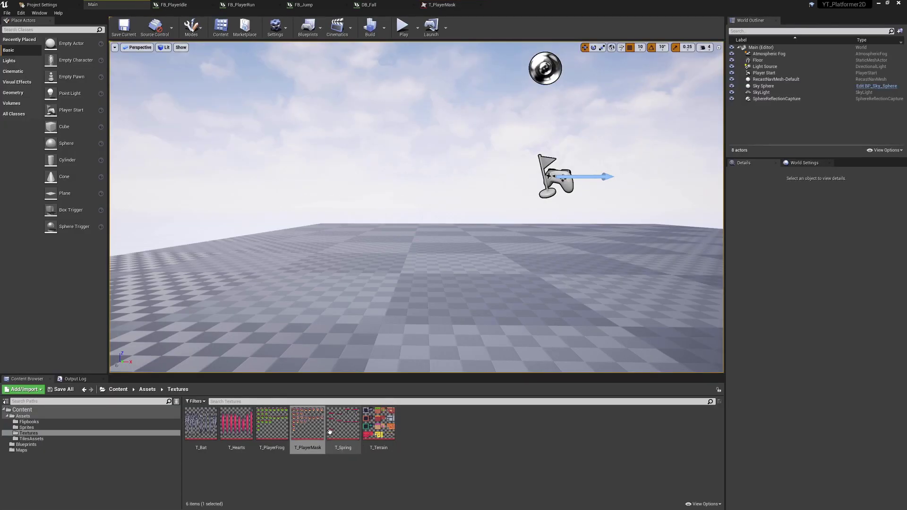
Open sprite extraction for T_PlayerMask and examine the outlines detected around each frame in Auto mode.
right_click(308, 425)
mouse_move(359, 327)
left_click(434, 342)
scroll(415, 230, "down", 3)
scroll(375, 247, "up", 2)
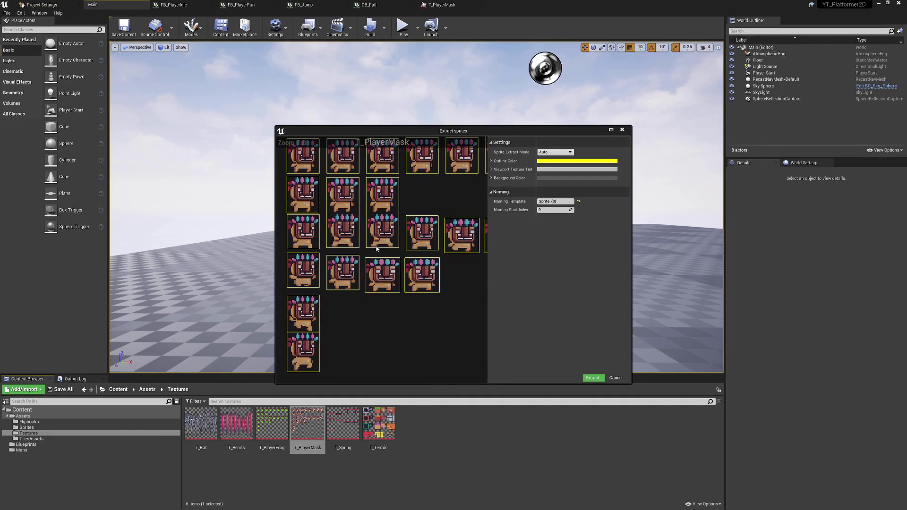
scroll(347, 224, "up", 4)
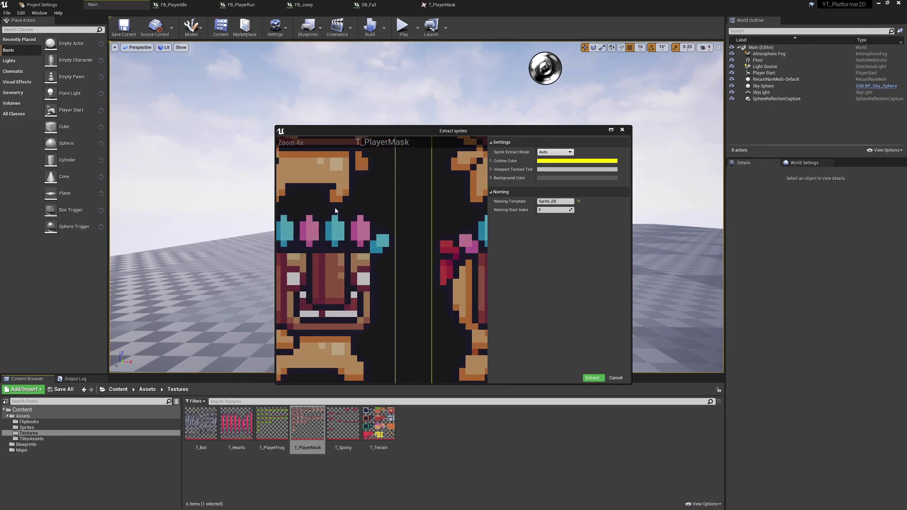
scroll(348, 213, "down", 5)
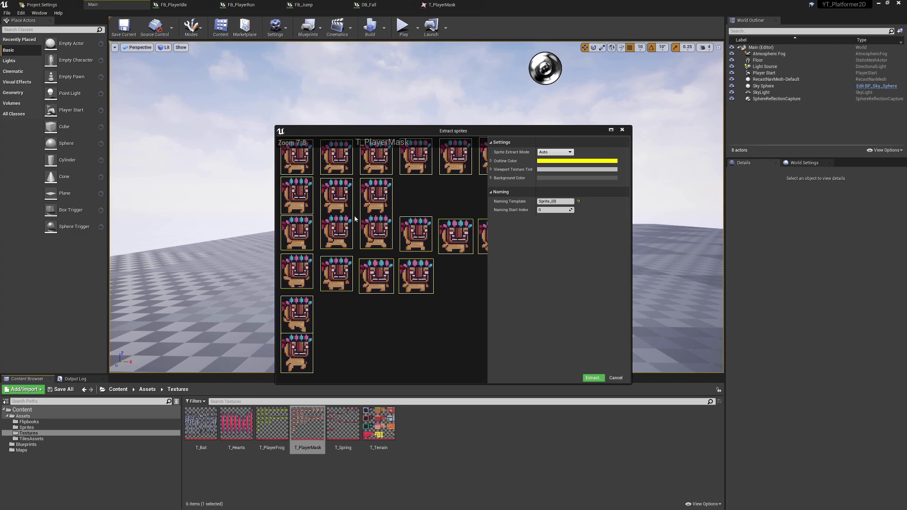
scroll(343, 213, "down", 1)
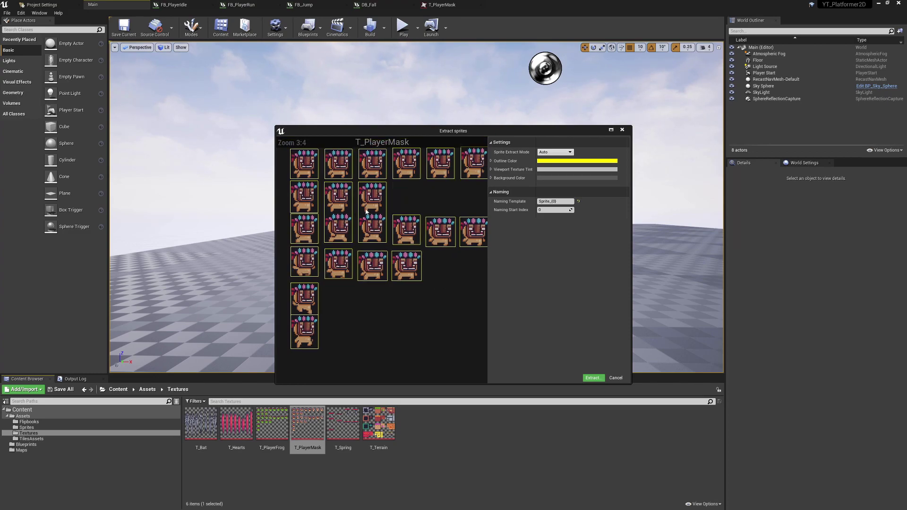
scroll(352, 208, "down", 2)
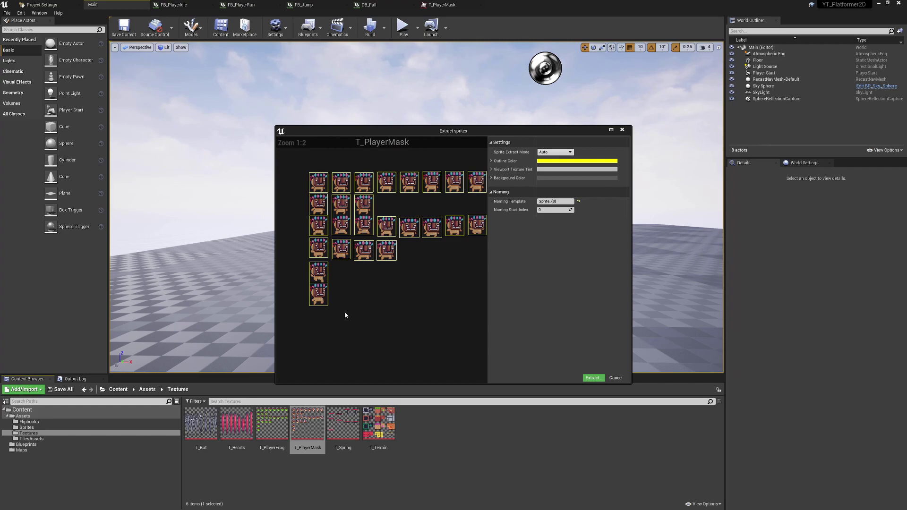
scroll(376, 230, "down", 2)
scroll(361, 225, "up", 2)
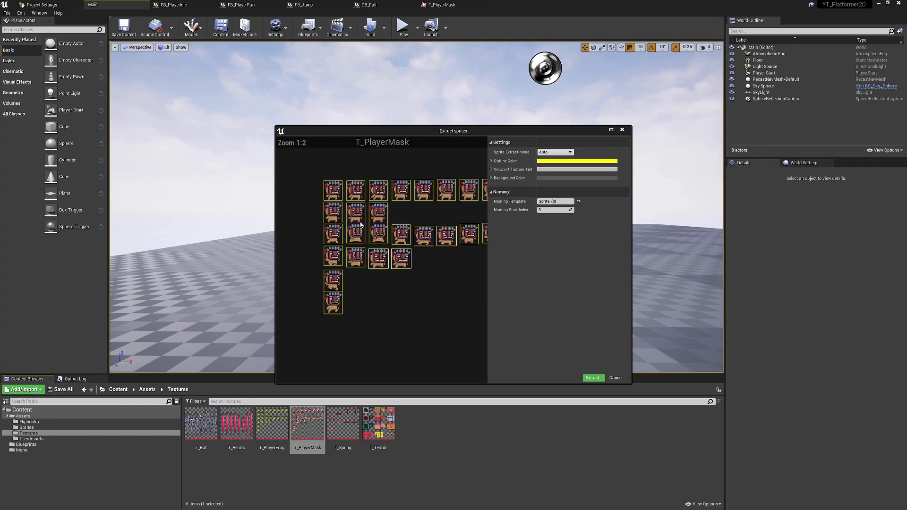
Preview a Grid extraction of T_PlayerMask with cell width and height of 128, and close the dialog without extracting.
left_click(555, 151)
left_click(548, 164)
left_click(554, 234)
type("128")
key("Tab")
type("128")
key("Tab")
scroll(335, 225, "up", 1)
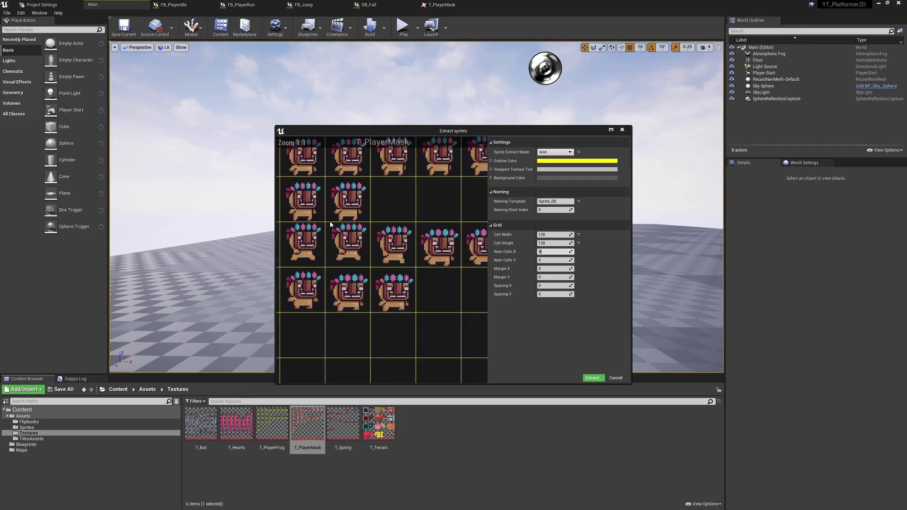
scroll(359, 225, "up", 3)
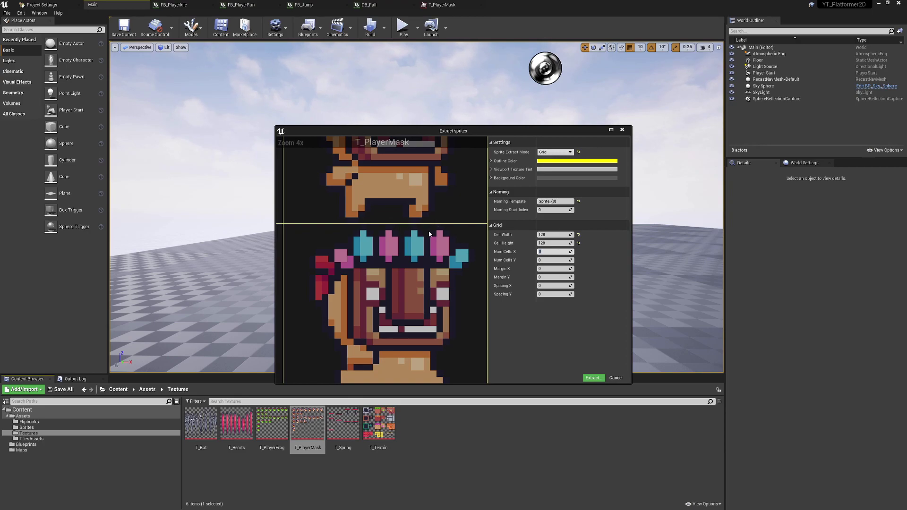
scroll(430, 234, "down", 4)
scroll(447, 258, "down", 1)
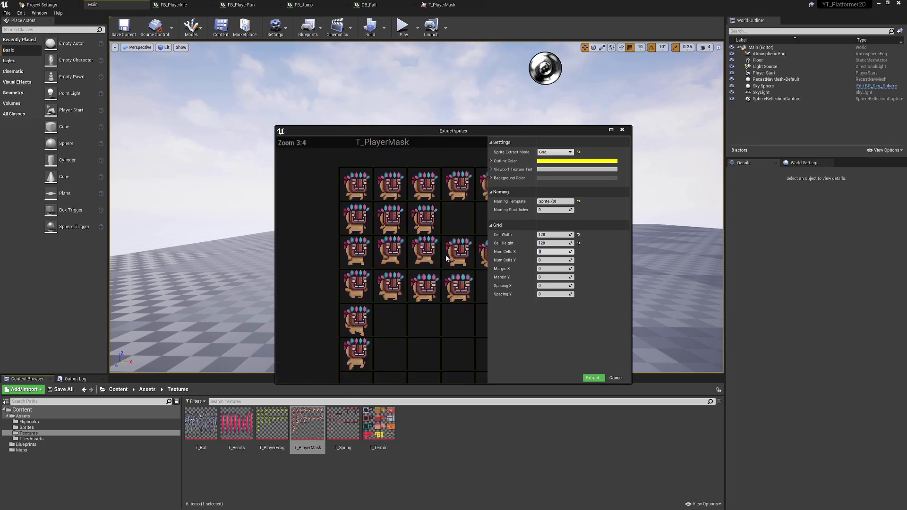
left_click(623, 130)
Delete the T_PlayerMask texture from the Textures folder.
left_click(309, 436)
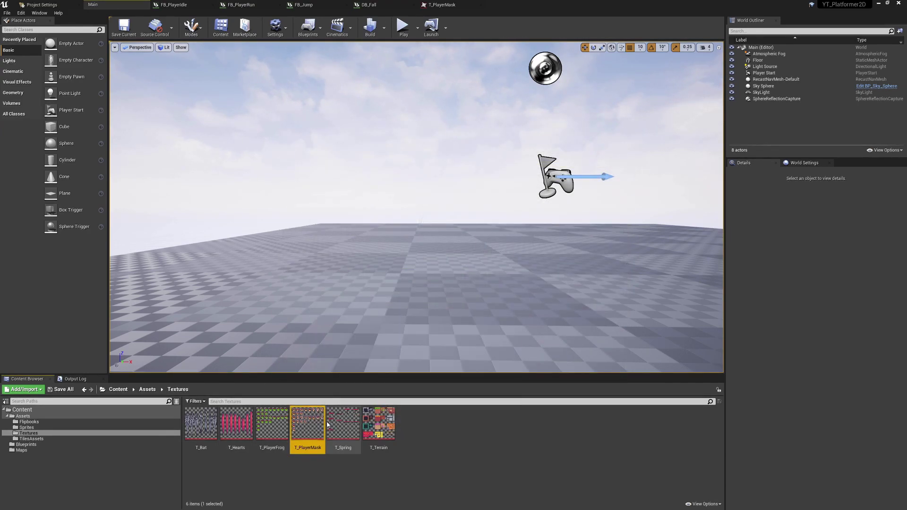
key("Delete")
left_click(417, 371)
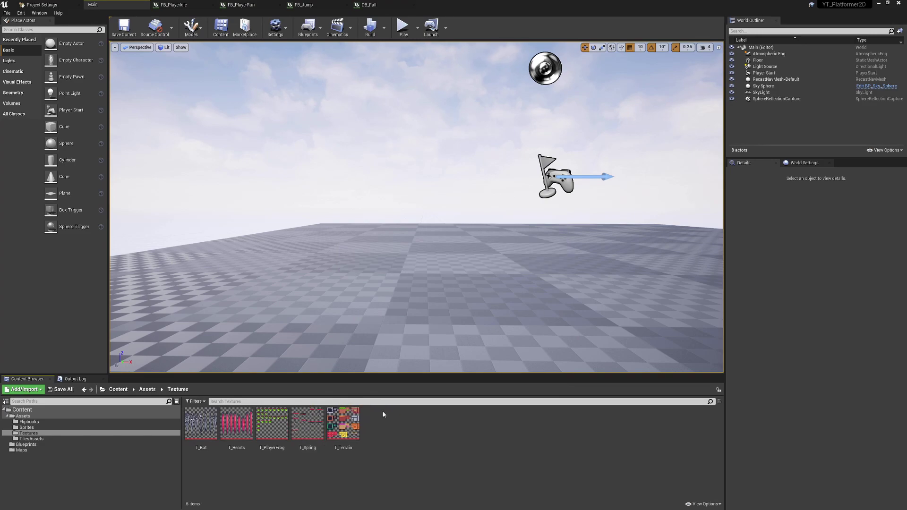
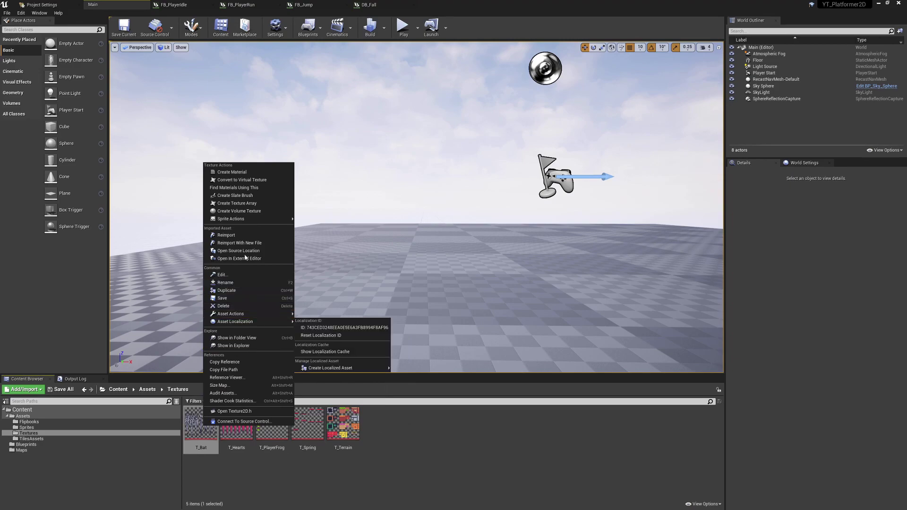
Open sprite extraction for the T_Bat texture, switch the extract mode to Grid and set the cell width to 184.
mouse_move(252, 222)
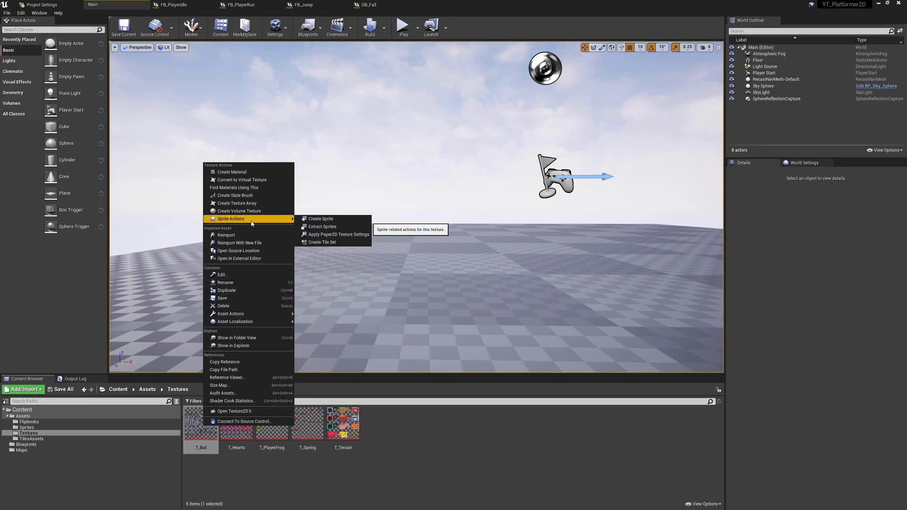
left_click(328, 228)
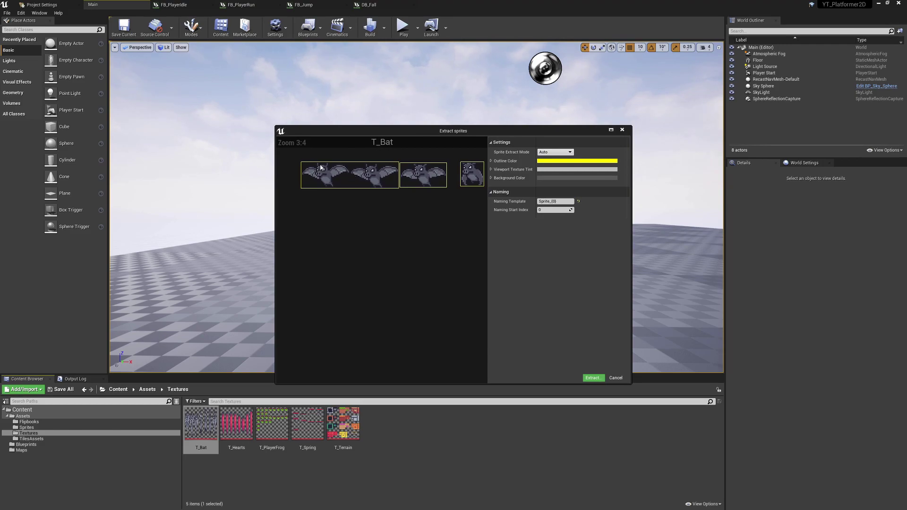
scroll(420, 202, "down", 4)
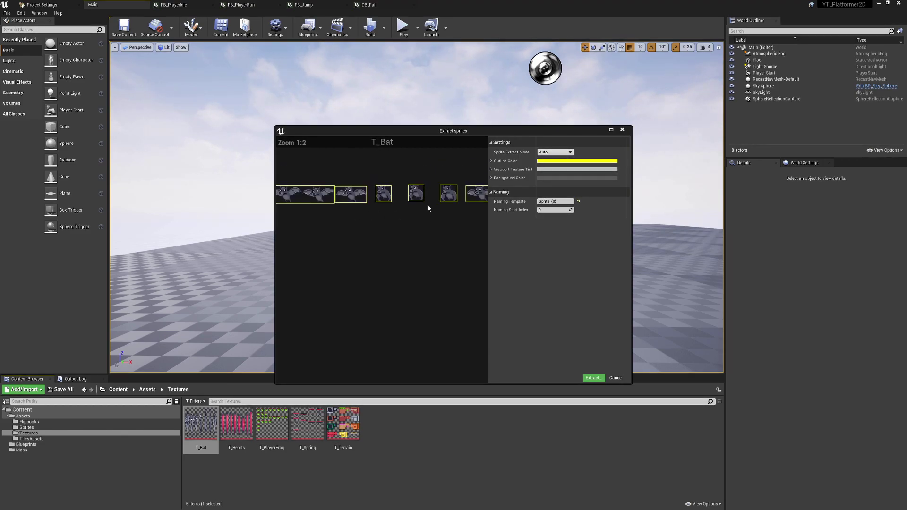
scroll(451, 207, "up", 4)
scroll(451, 202, "down", 3)
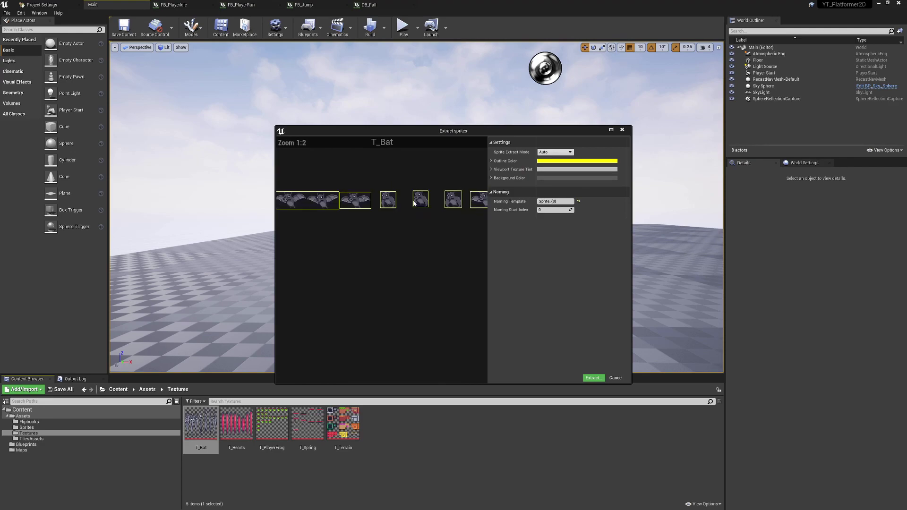
left_click(555, 152)
left_click(558, 165)
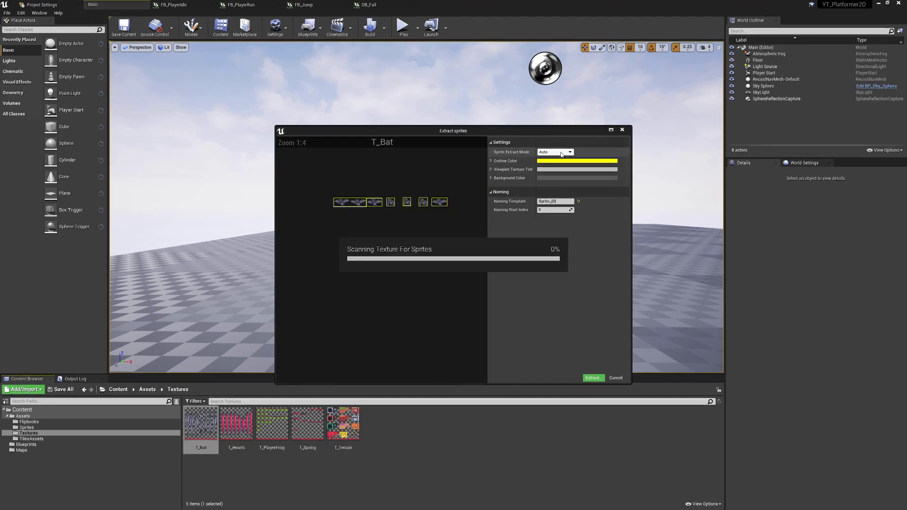
left_click(550, 234)
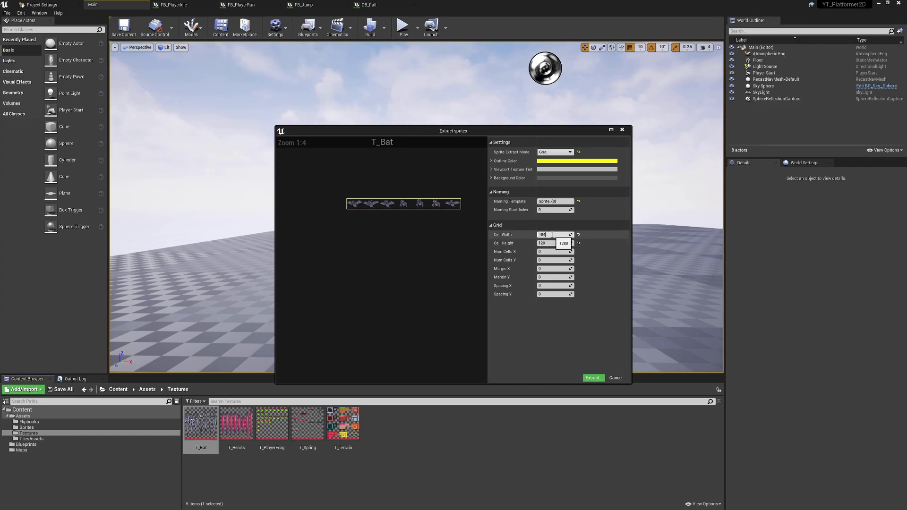
Check that every bat frame fits inside its grid cell, and extract the sprites from T_Bat.
scroll(407, 183, "up", 4)
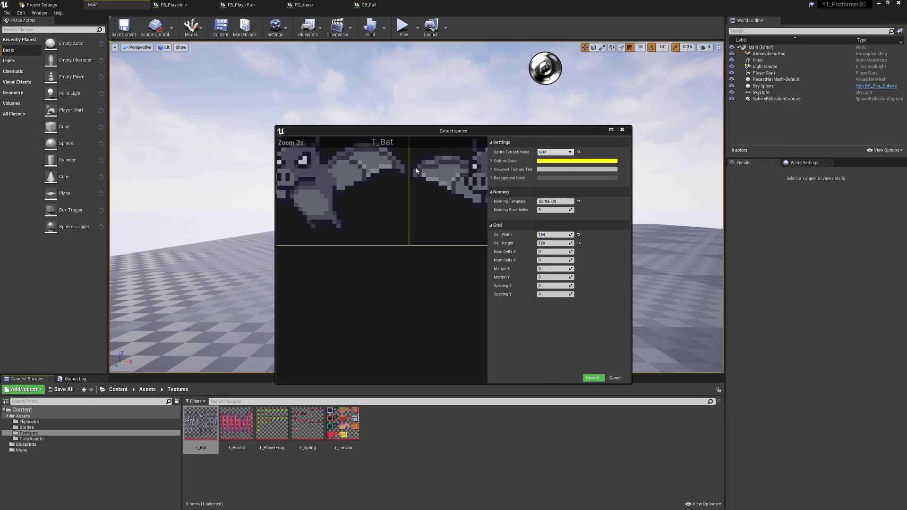
scroll(407, 183, "down", 2)
scroll(337, 181, "down", 2)
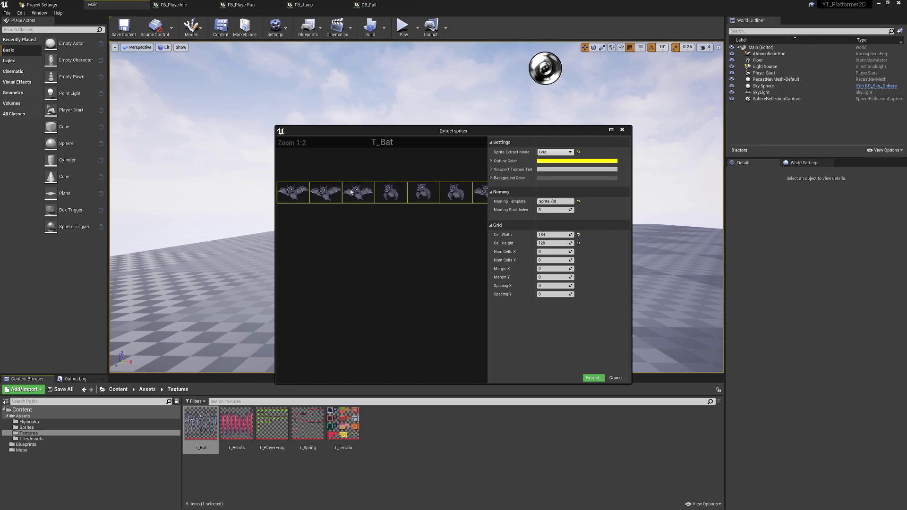
scroll(351, 191, "up", 3)
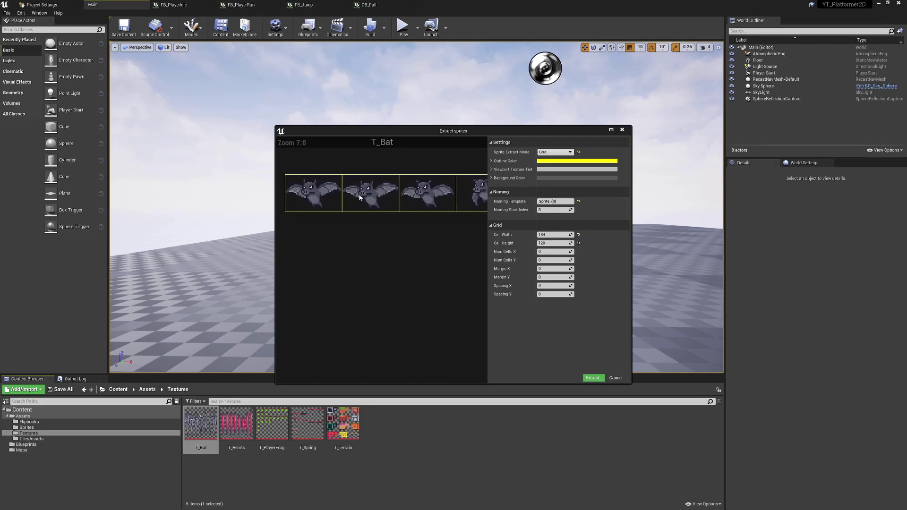
scroll(337, 191, "up", 5)
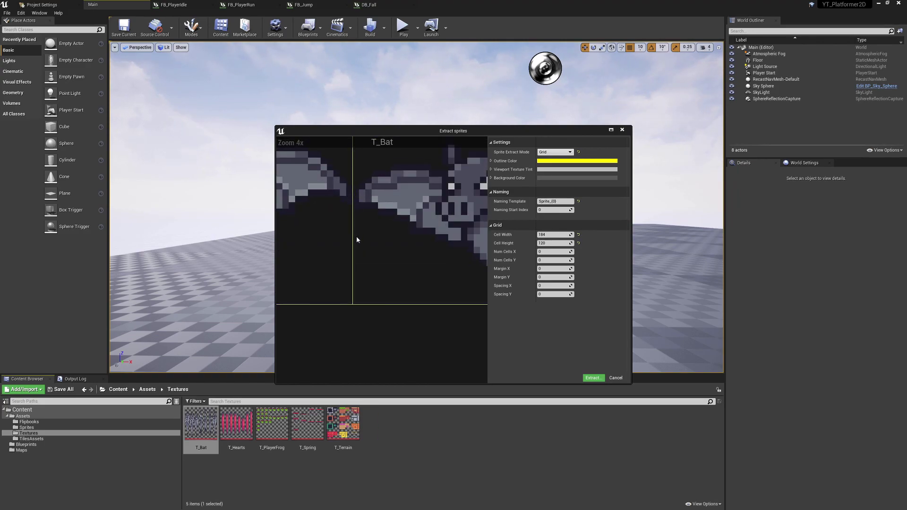
scroll(358, 255, "down", 2)
scroll(416, 203, "up", 4)
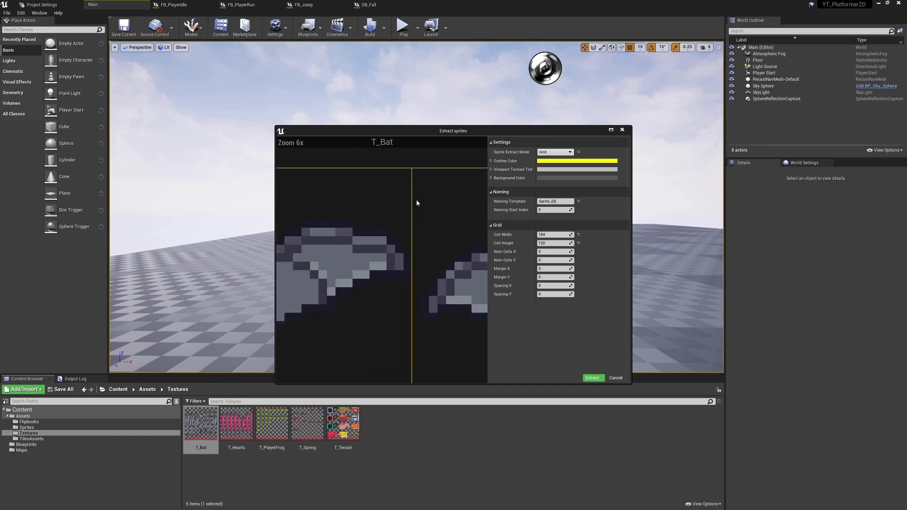
scroll(424, 262, "down", 10)
scroll(422, 272, "up", 3)
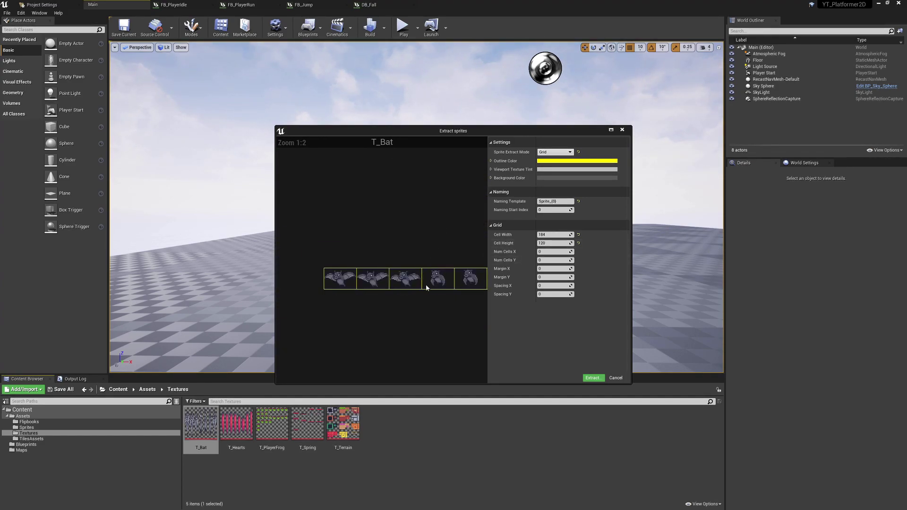
scroll(406, 278, "up", 2)
scroll(419, 276, "down", 1)
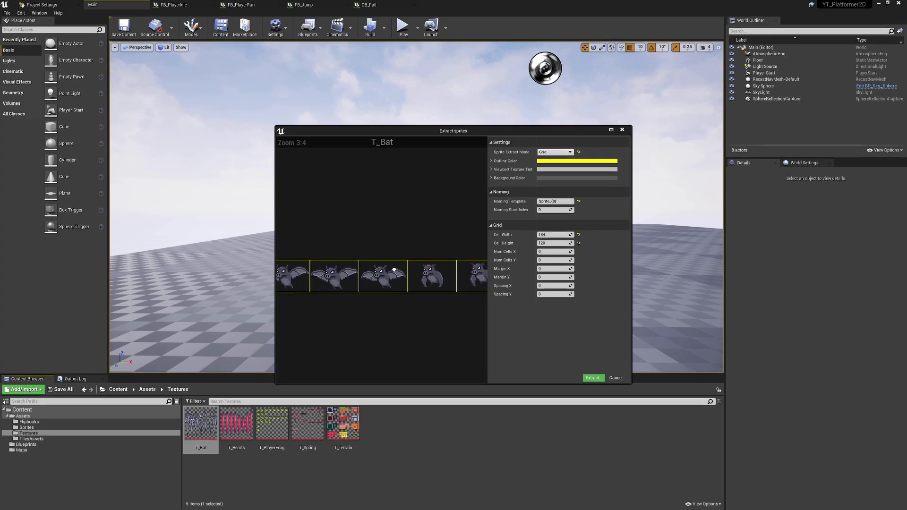
left_click(586, 378)
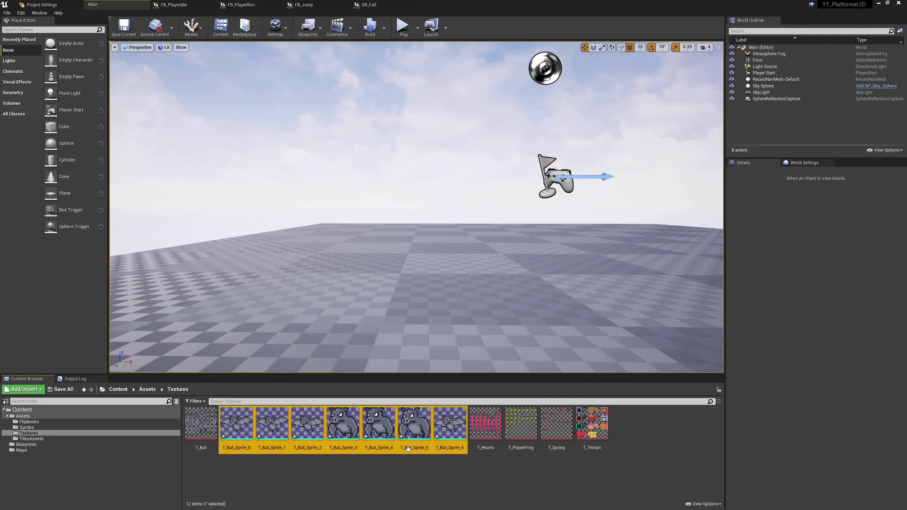
Create a flipbook named FB_Bat from the extracted bat sprites and open it to preview the animation.
right_click(244, 430)
left_click(283, 249)
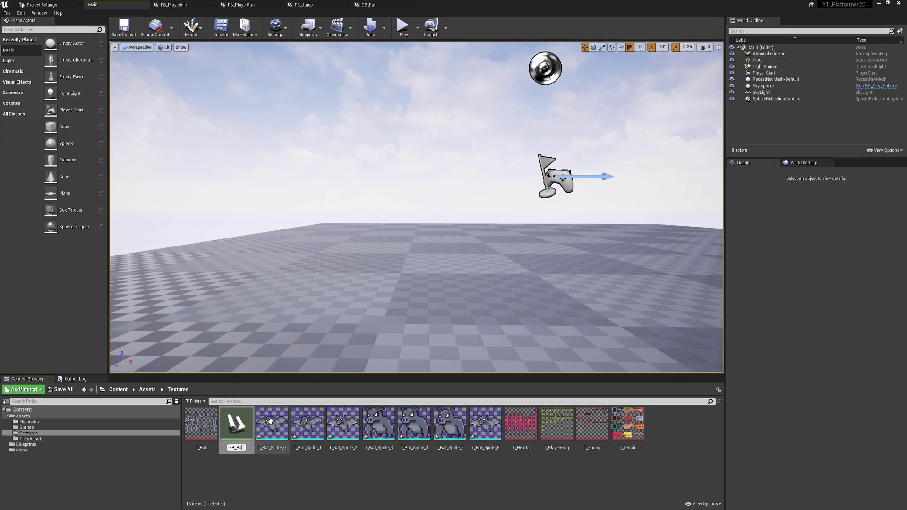
key("Return")
double_click(236, 423)
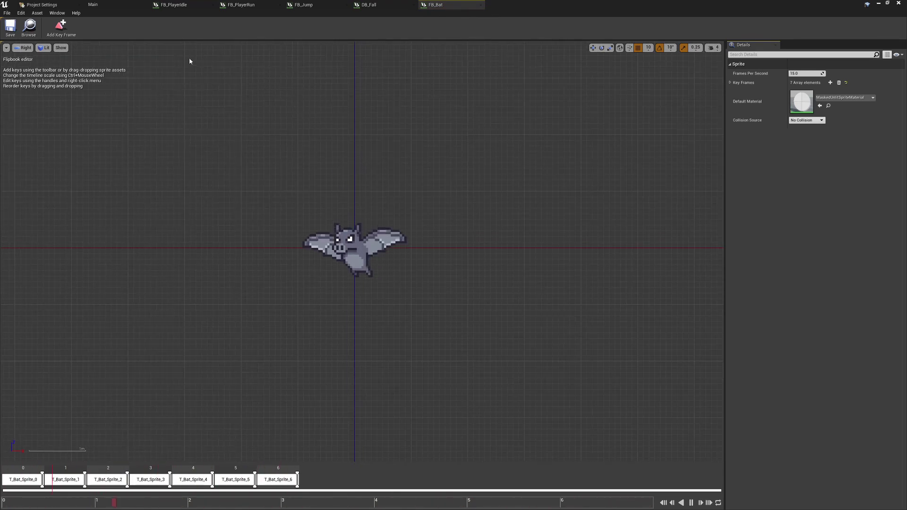
Move the bat sprites from Textures to the Sprites folder and FB_Bat to the Flipbooks folder.
left_click(108, 10)
left_click_drag(255, 467, 50, 438)
left_click(59, 438)
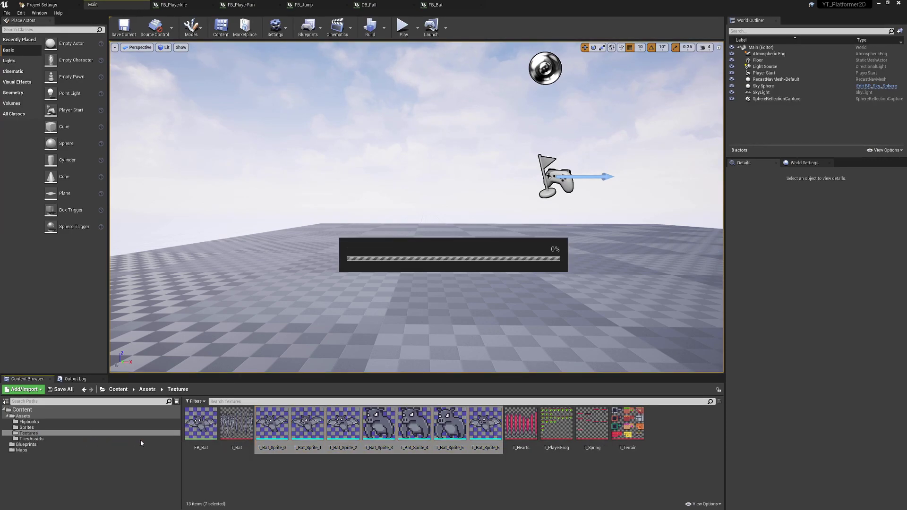
left_click_drag(193, 439, 54, 426)
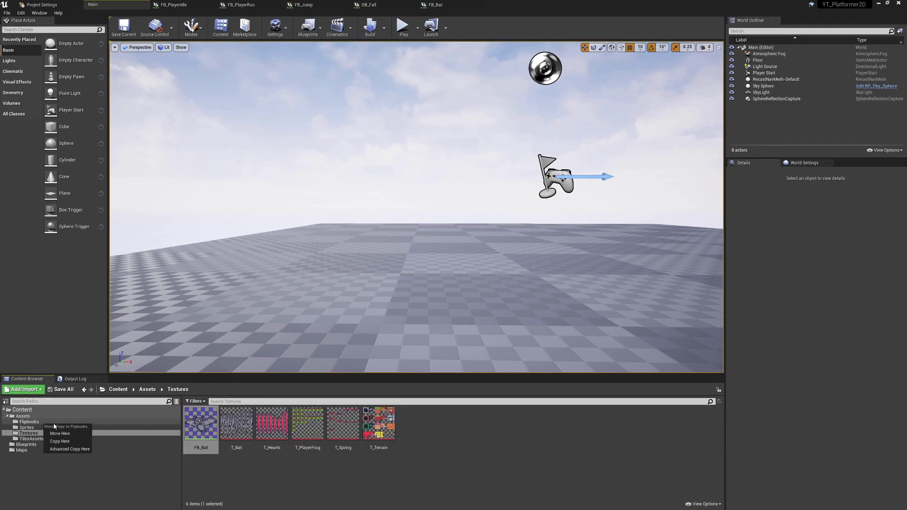
left_click(68, 434)
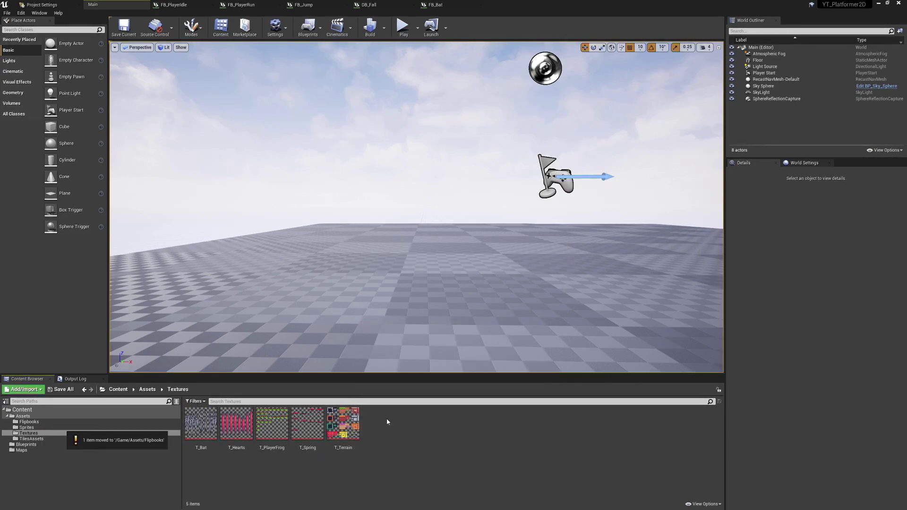
Extract the heart sprites from the T_Hearts texture using the Auto extract mode.
right_click(236, 426)
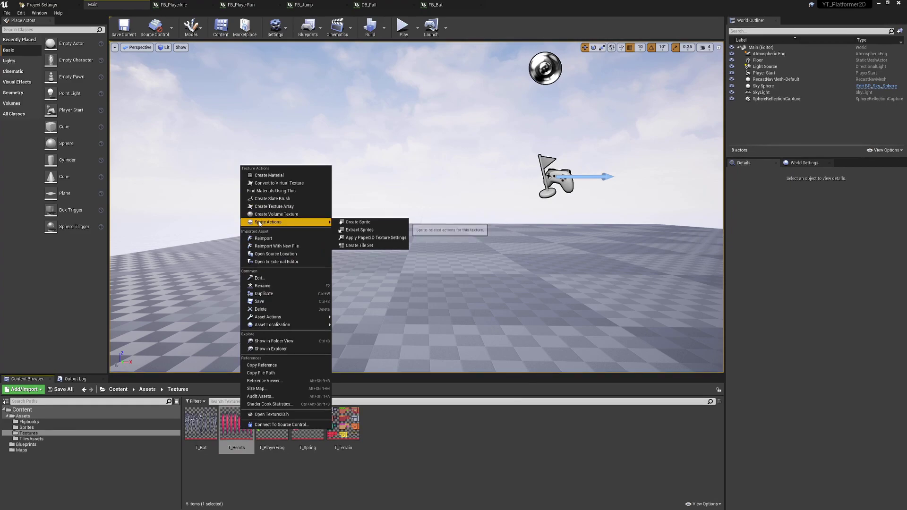
left_click(359, 230)
scroll(330, 175, "down", 1)
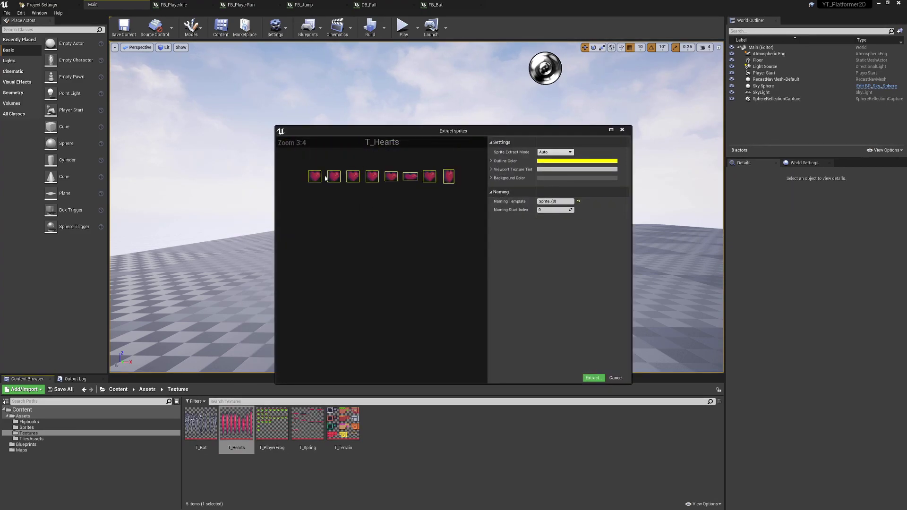
left_click(593, 378)
Create a flipbook named FB_Hearts from the heart sprites, preview it in the level and delete the placed actor.
right_click(460, 423)
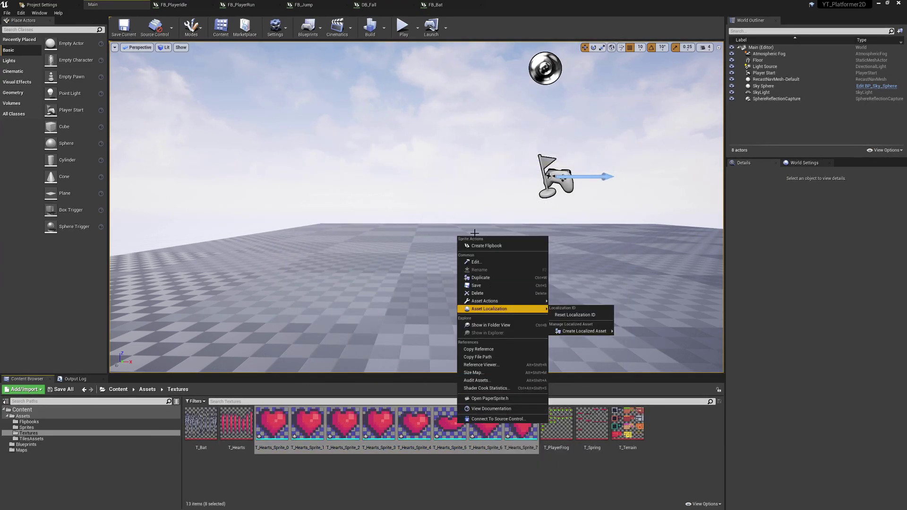
left_click(486, 245)
type("FB_Heart")
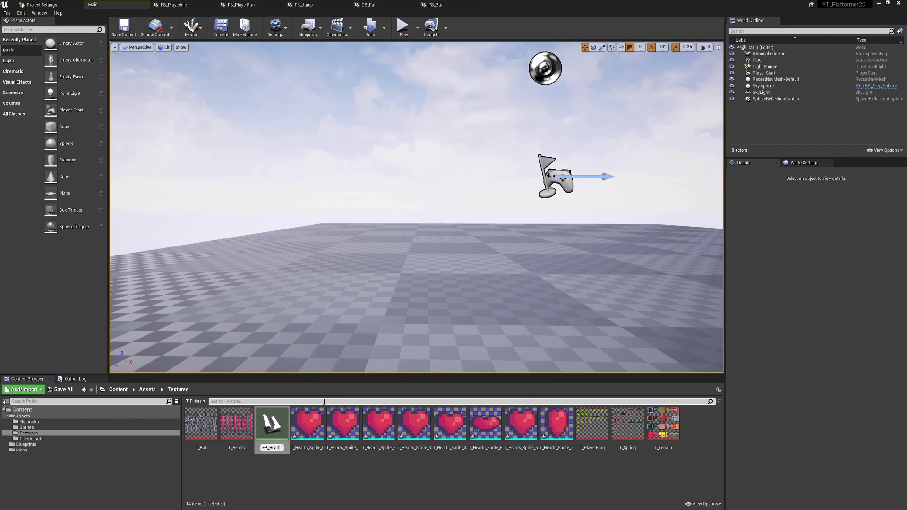
type("s")
key("Return")
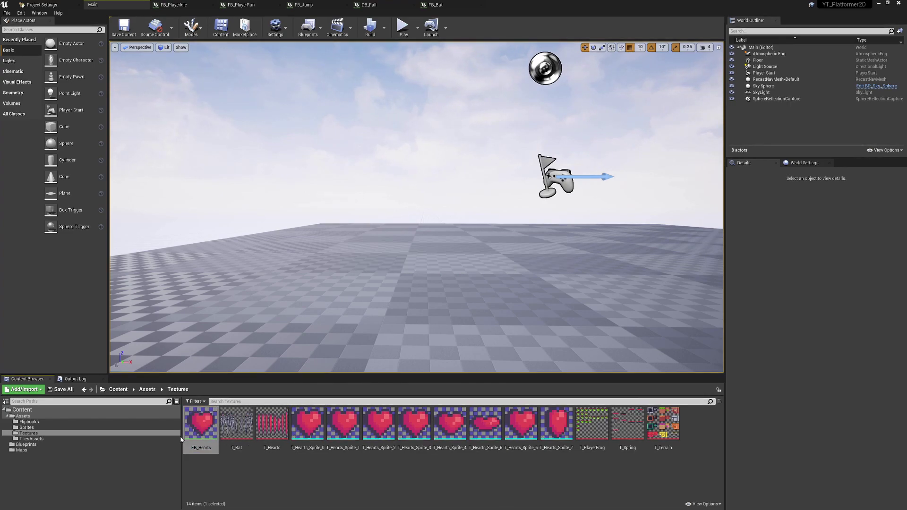
left_click_drag(200, 422, 342, 229)
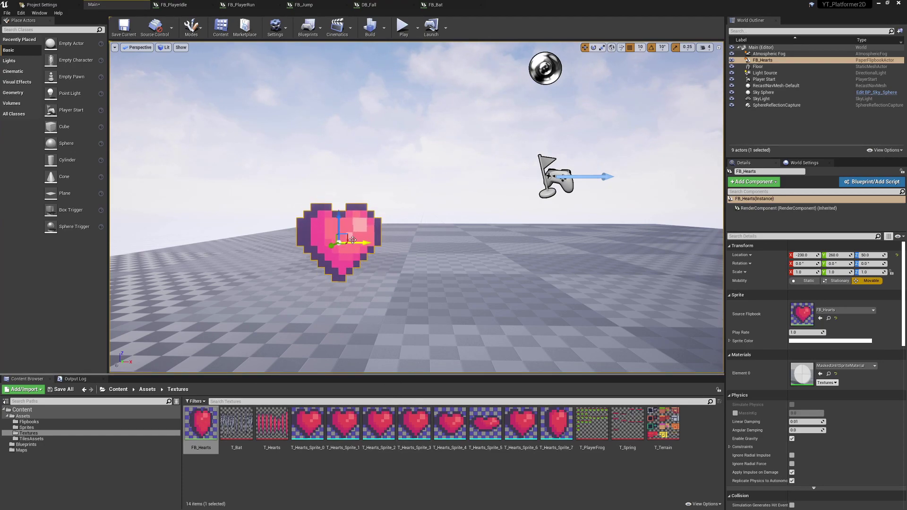
key("Delete")
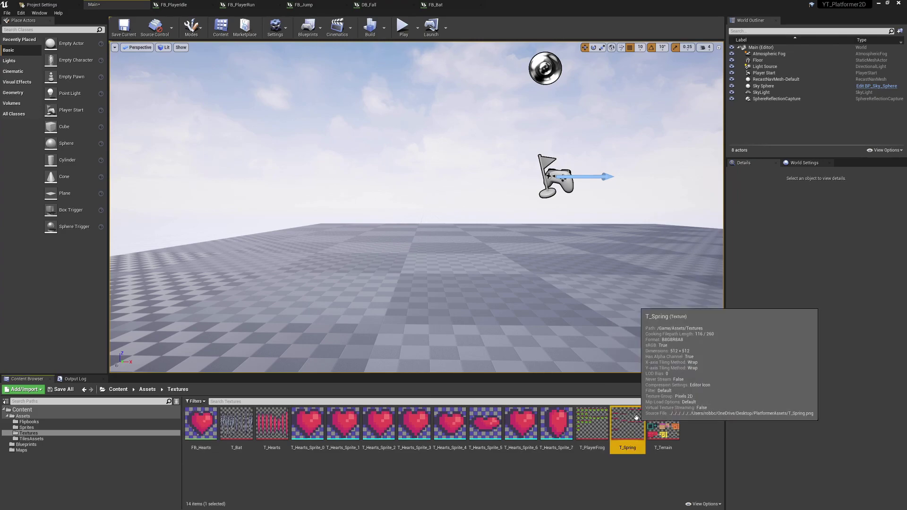
Open sprite extraction for the T_Spring texture and switch the extract mode to Grid.
right_click(628, 425)
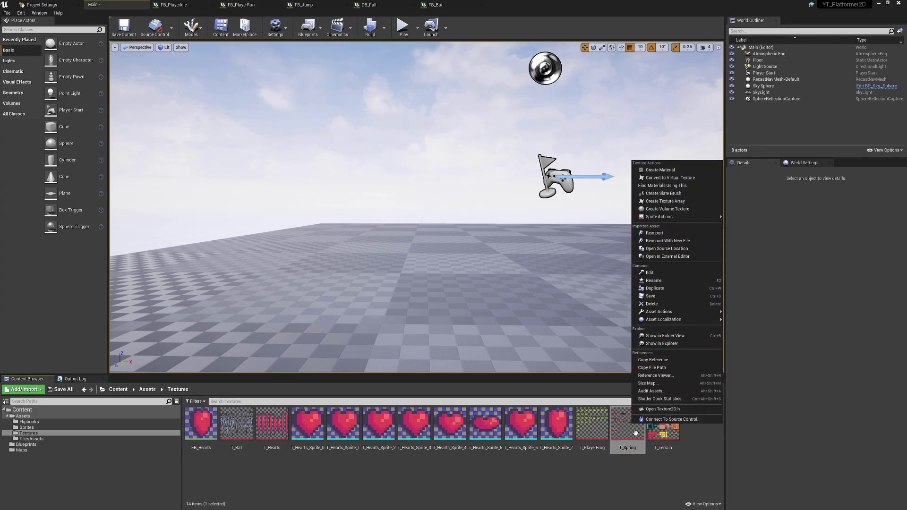
left_click(610, 440)
right_click(624, 427)
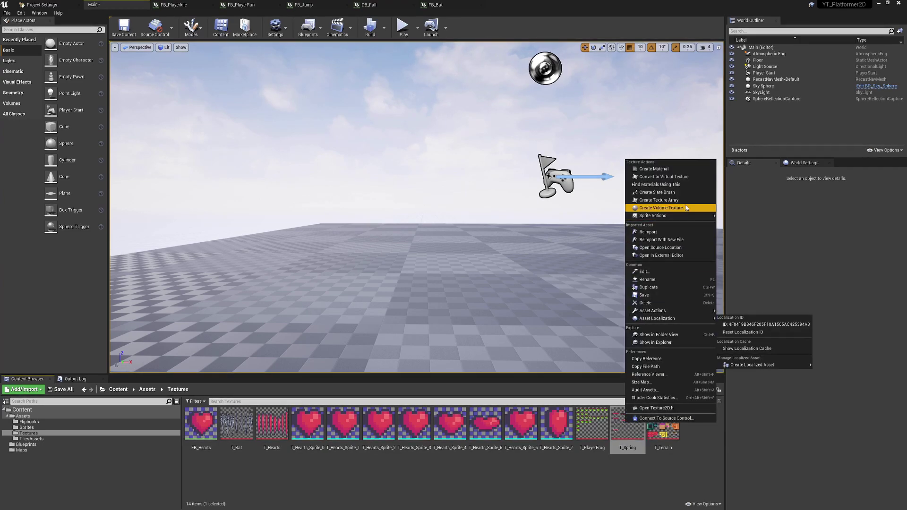
mouse_move(687, 218)
left_click(744, 223)
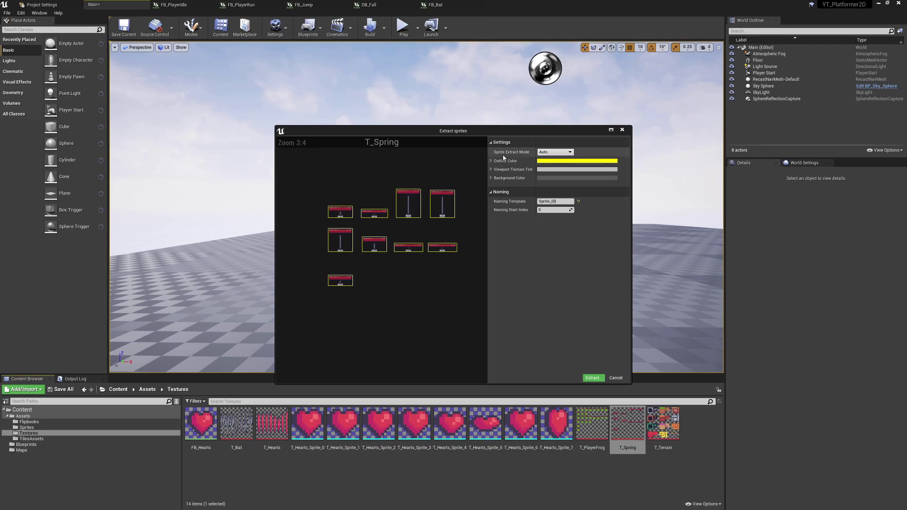
left_click(556, 163)
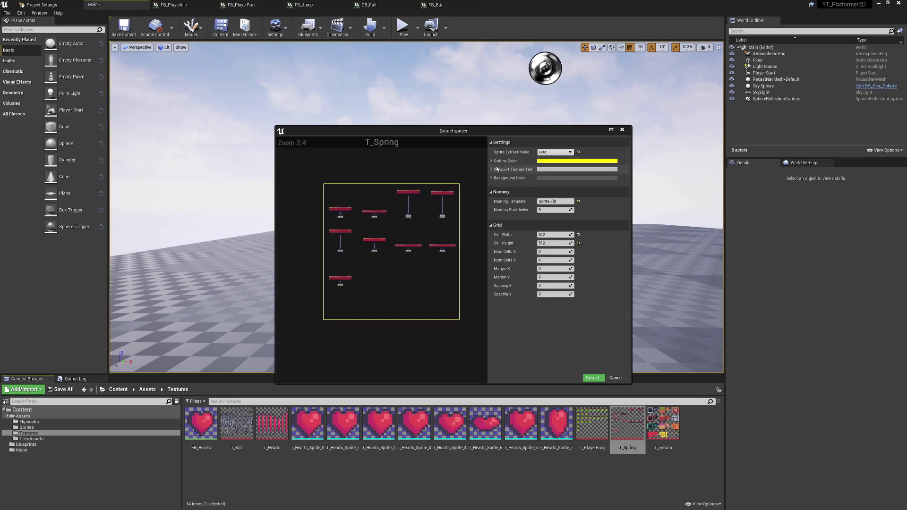
Set the grid cell width and height to 128, check the spring frames, and extract the sprites.
left_click(554, 235)
type("128")
key("Tab")
type("128")
key("Return")
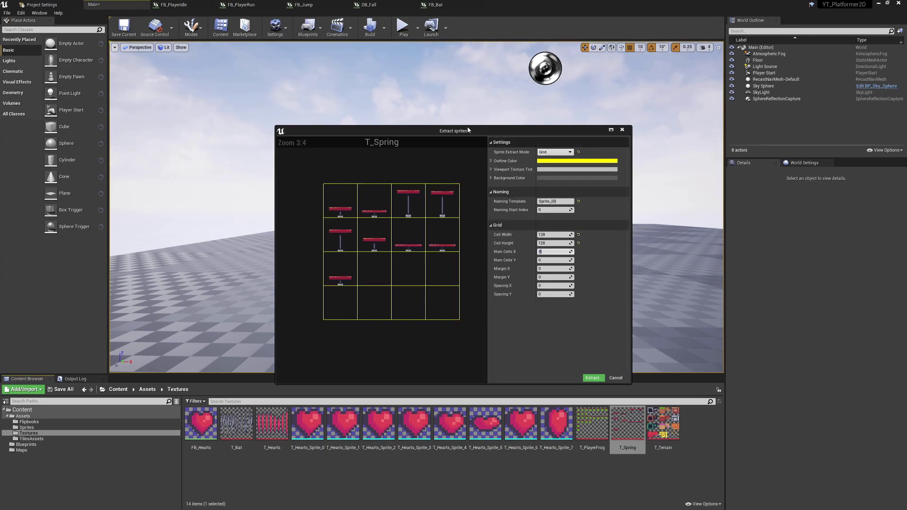
scroll(359, 215, "up", 5)
scroll(360, 215, "down", 4)
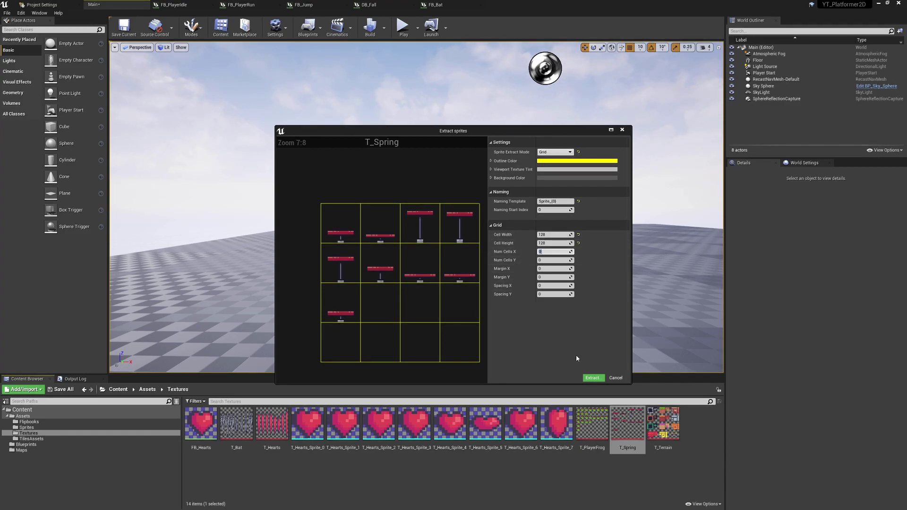
left_click(593, 378)
Delete the empty spring sprites from T_Spring_Sprite_9 through T_Spring_Sprite_15.
left_click(450, 473)
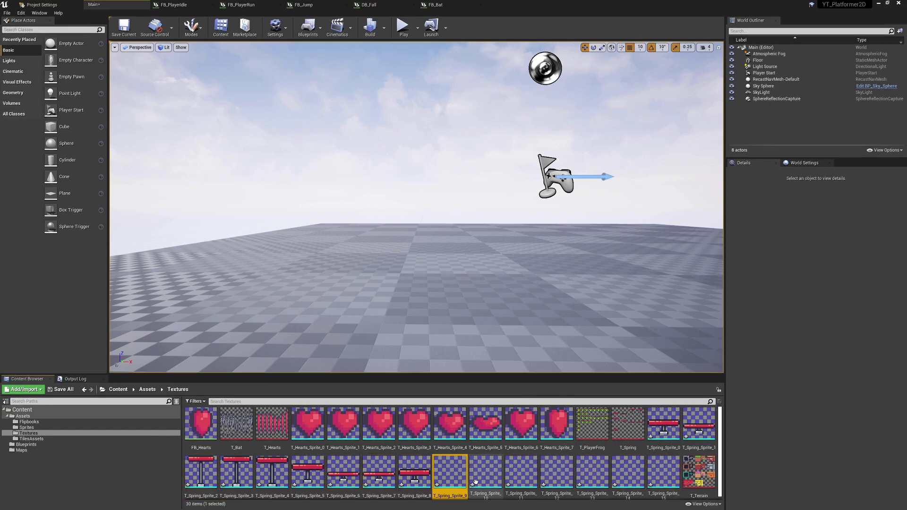
left_click(651, 475, "shift")
key("Delete")
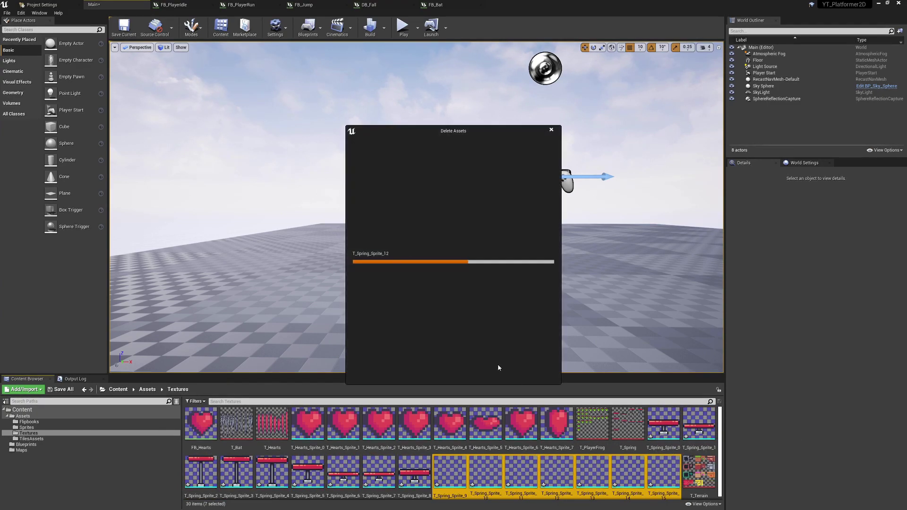
left_click(429, 375)
Create a flipbook named FB_Spring from T_Spring_Sprite_0 through T_Spring_Sprite_8 and open it to preview the animation.
left_click(664, 425)
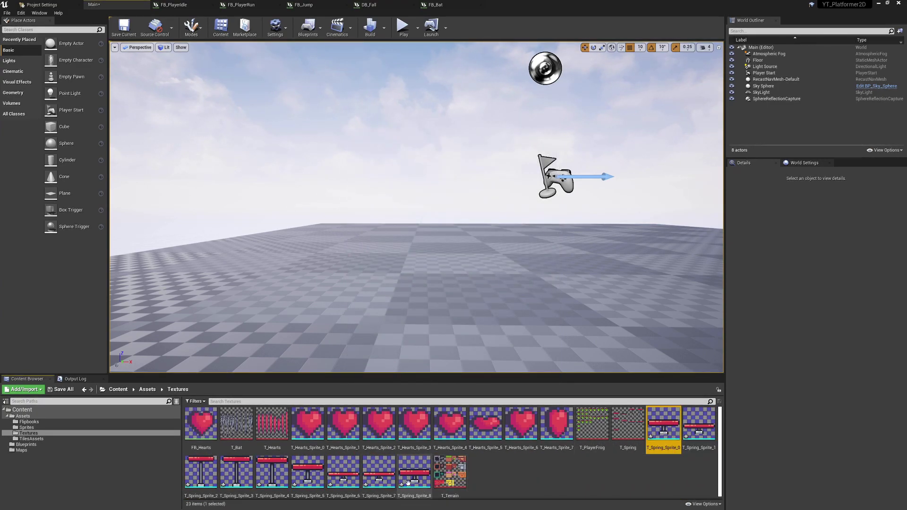
left_click(421, 473, "shift")
right_click(421, 473)
left_click(455, 296)
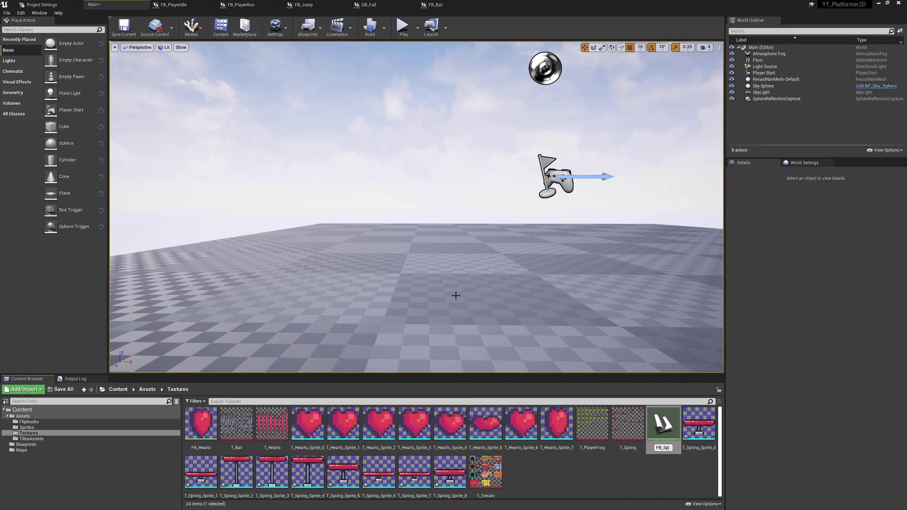
type("FB_Spring")
key("Return")
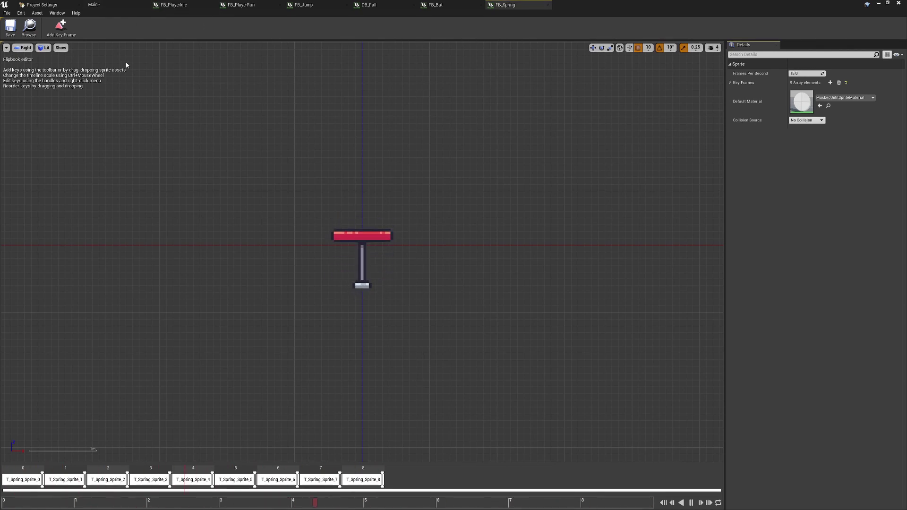
Return to the Main level and move FB_Hearts and FB_Spring from Textures to the Flipbooks folder.
left_click(99, 4)
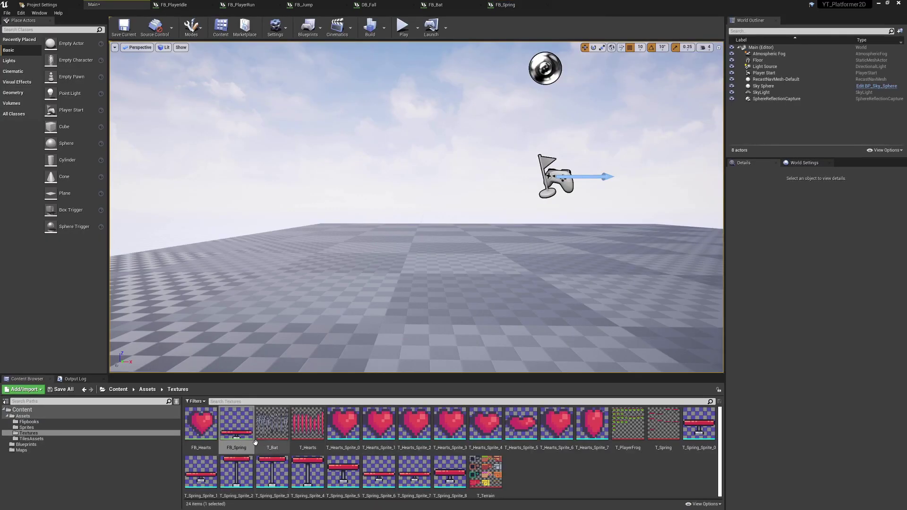
left_click(200, 423, "ctrl")
left_click_drag(201, 424, 58, 424)
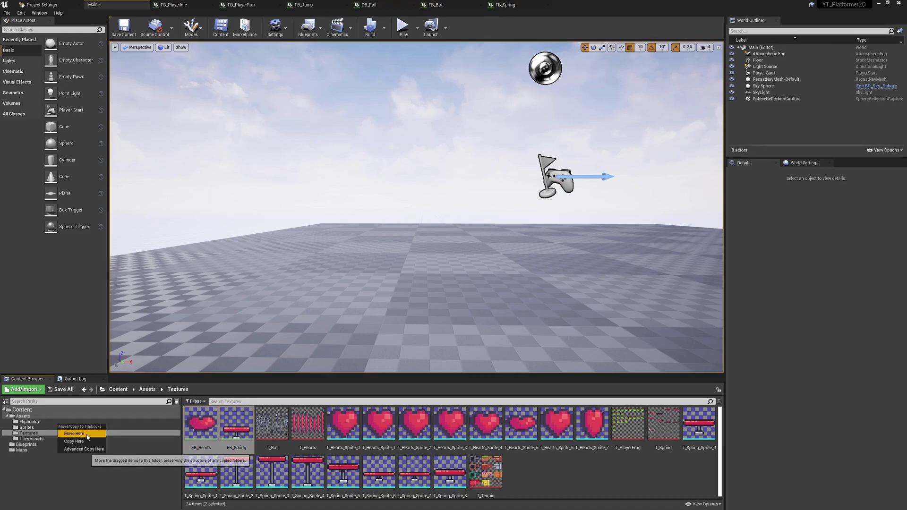
left_click(74, 433)
Move all heart and spring sprites to the Sprites folder, leaving out the T_PlayerFrog and T_Spring textures.
left_click(271, 423)
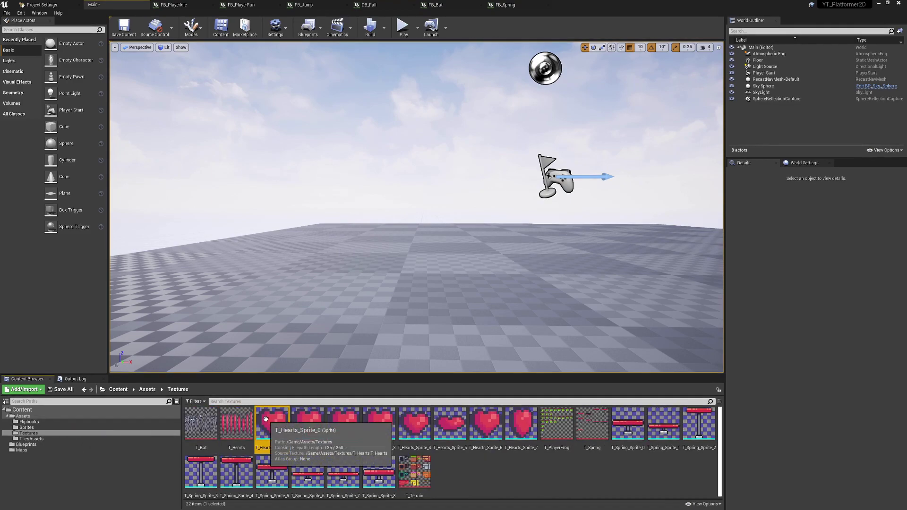
left_click(521, 425, "shift")
left_click(379, 471, "shift")
left_click(556, 423, "ctrl")
left_click(587, 424, "ctrl")
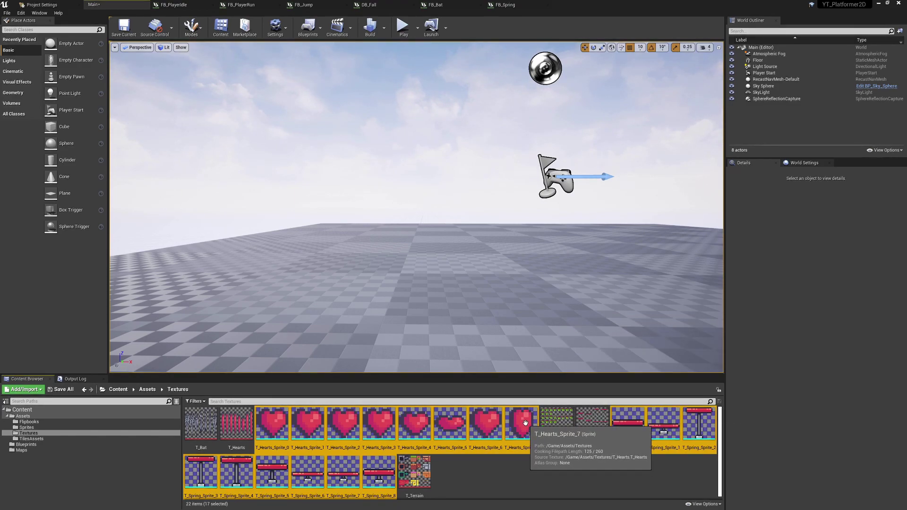
left_click_drag(525, 423, 42, 430)
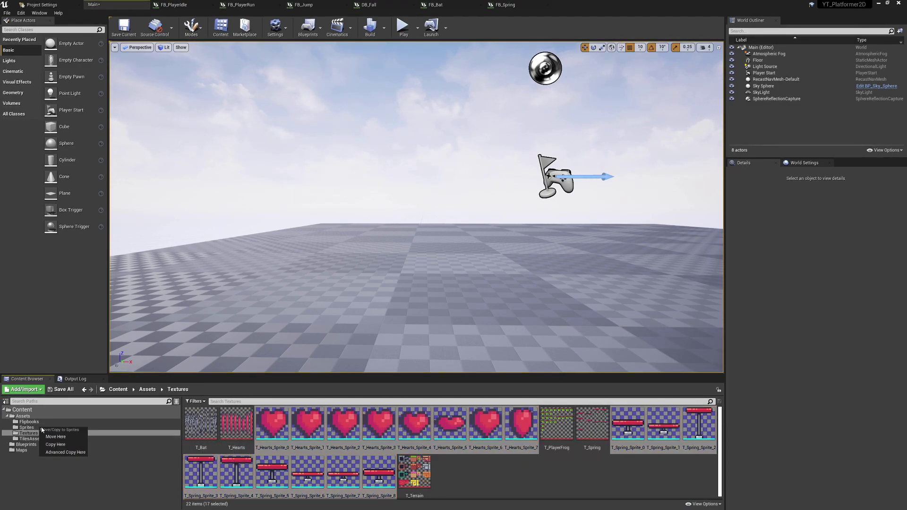
left_click(66, 437)
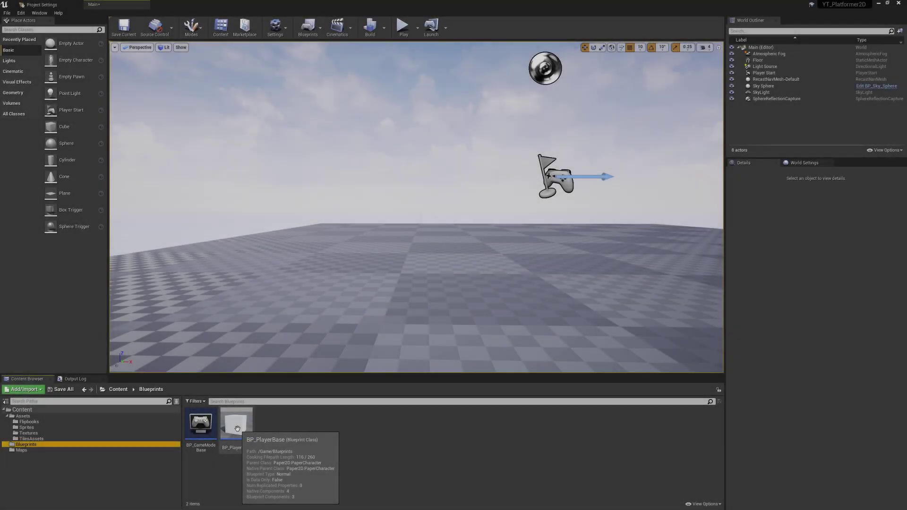
Open the BP_PlayerBase blueprint and delete the Cube component under Sprite.
double_click(237, 427)
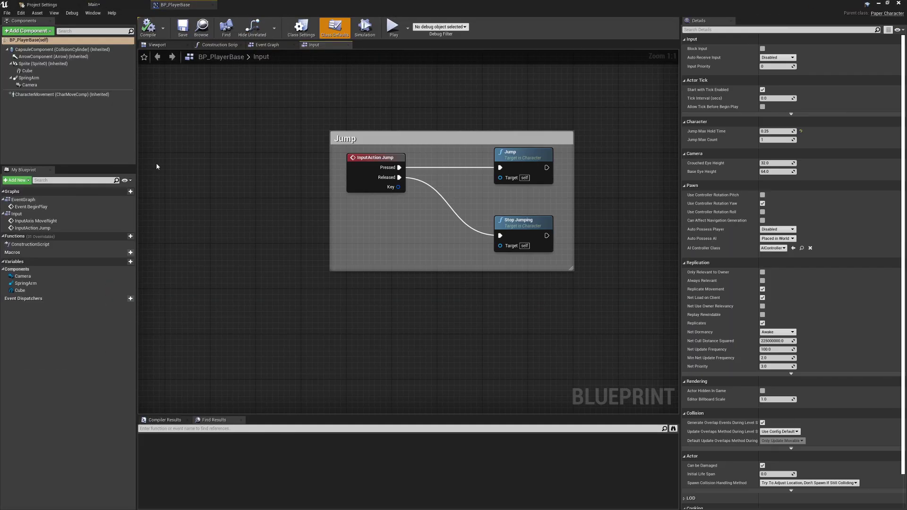
left_click(47, 64)
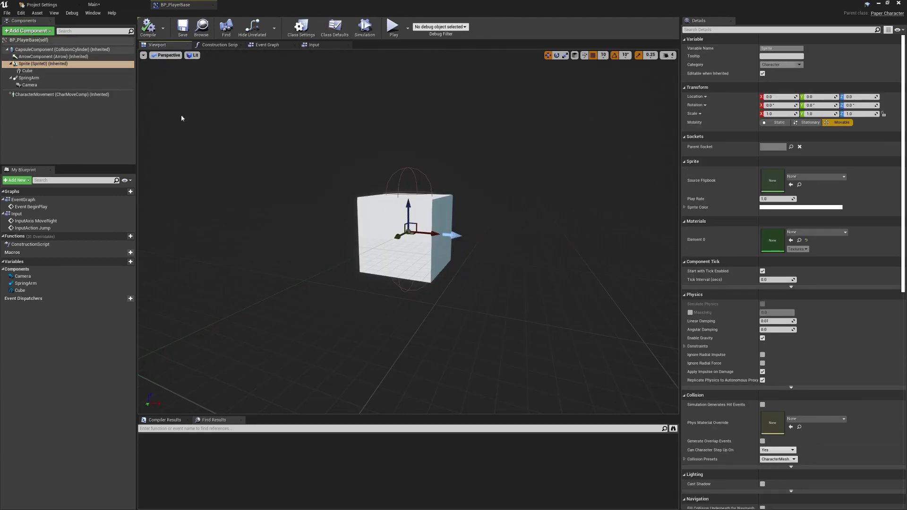
left_click(27, 71)
key("Delete")
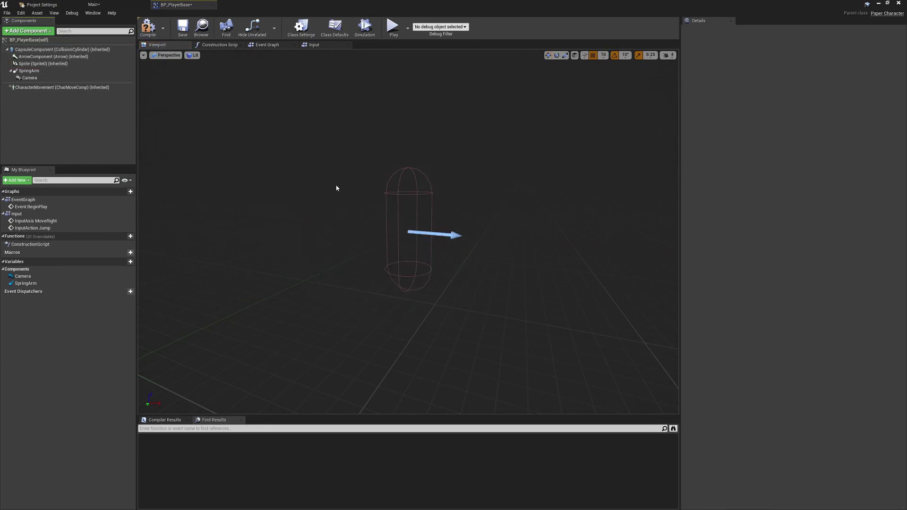
Set the Sprite component's source flipbook to FB_PlayerIdle.
left_click(83, 65)
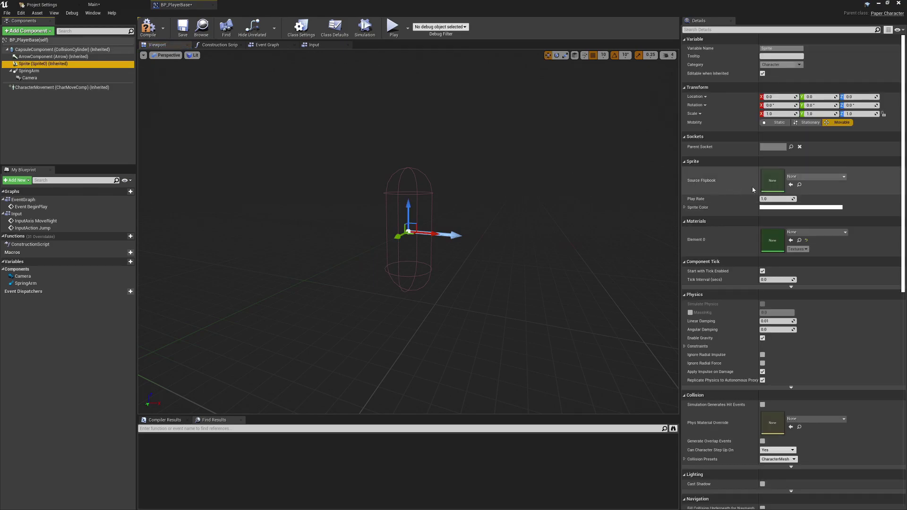
left_click(835, 176)
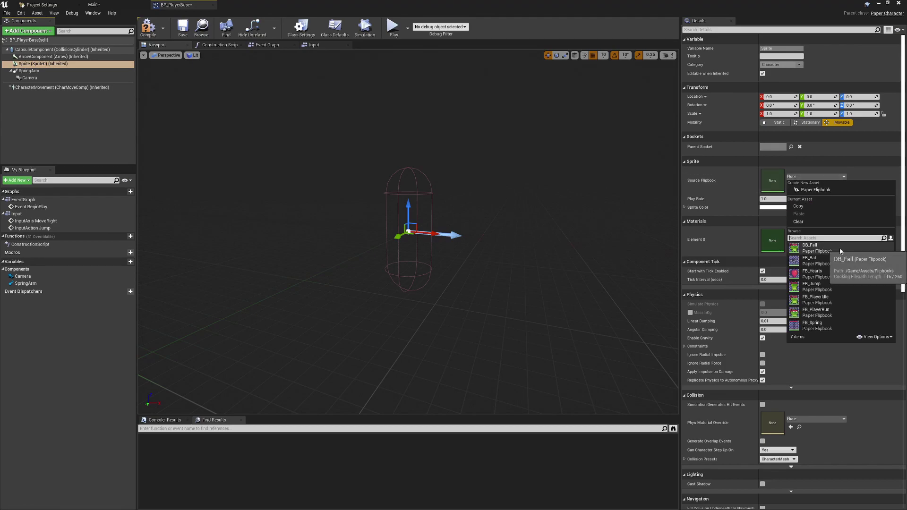
left_click(837, 303)
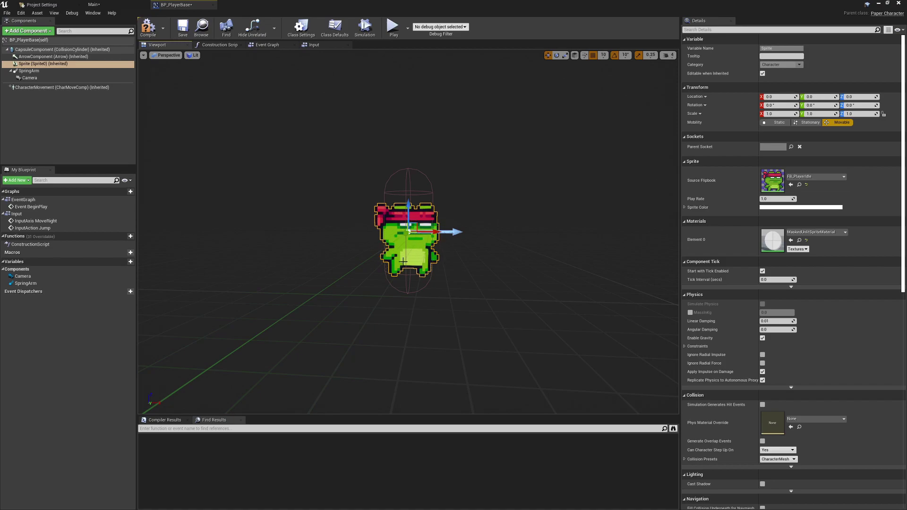
Raise the Sprite component to Z 20 and shorten the capsule component's half height to about 43.66 around the frog.
left_click_drag(413, 216, 408, 194)
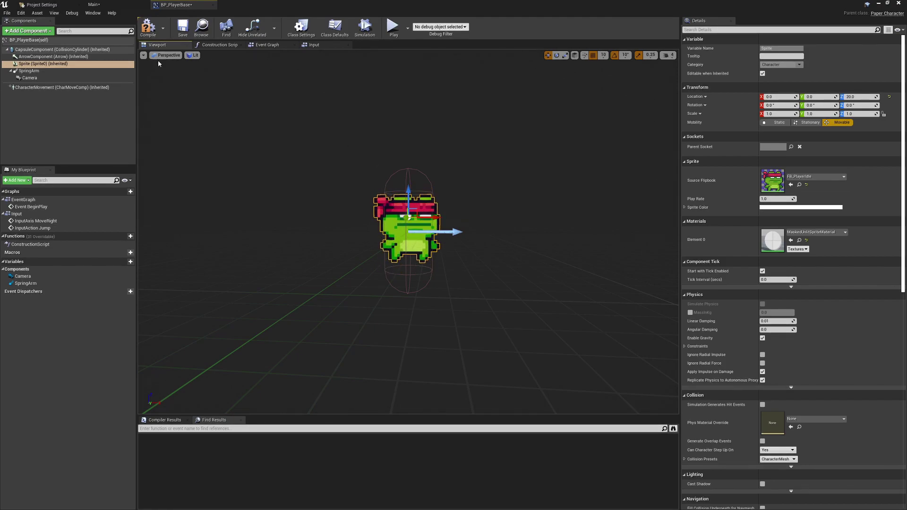
left_click(57, 49)
left_click_drag(777, 154, 758, 153)
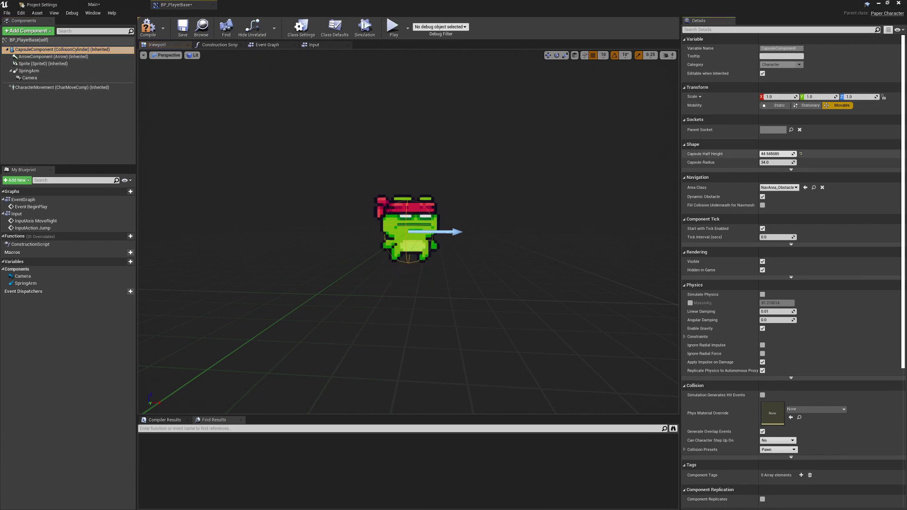
right_click_drag(412, 330, 412, 311)
scroll(412, 311, "up", 5)
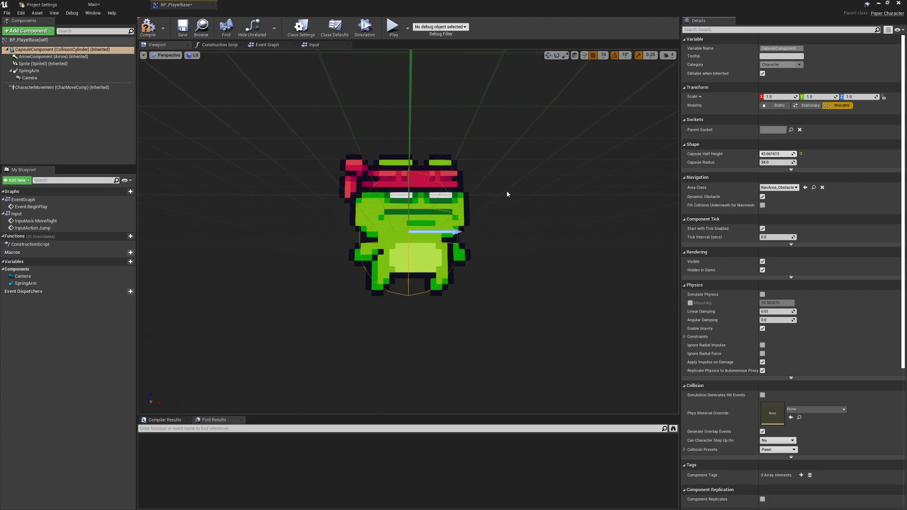
left_click(164, 51)
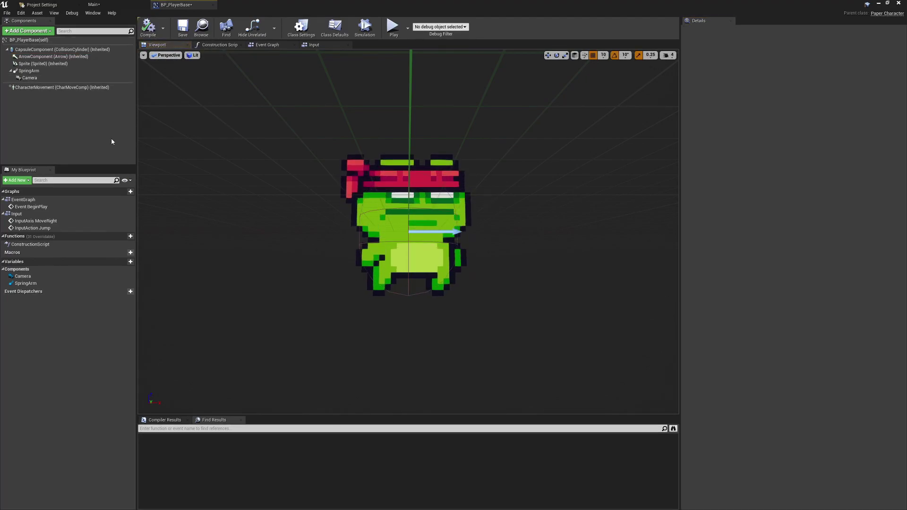
Play-test the Main level, move the frog along the floor, and end the session.
left_click(134, 3)
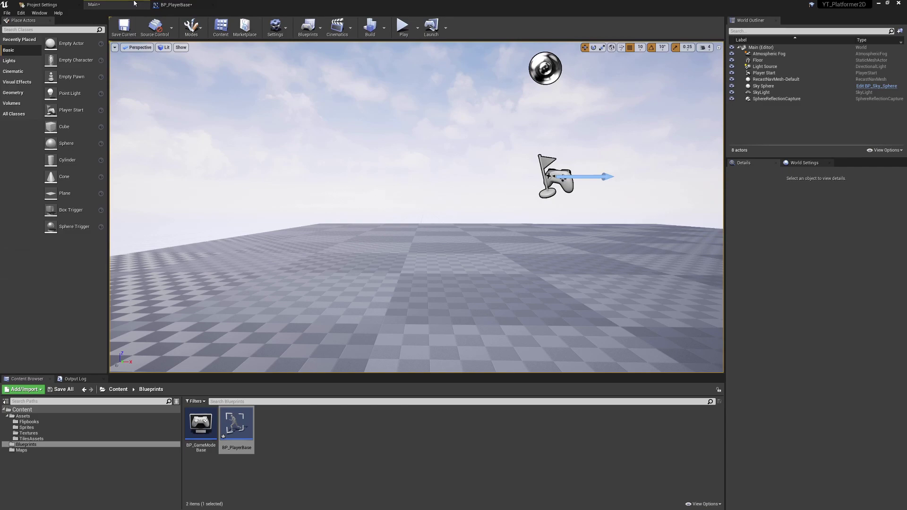
left_click(404, 35)
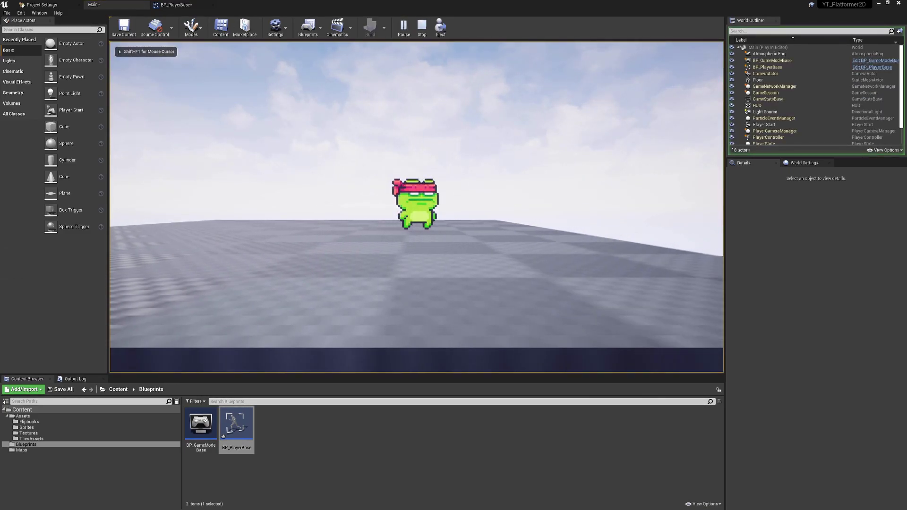
key("d")
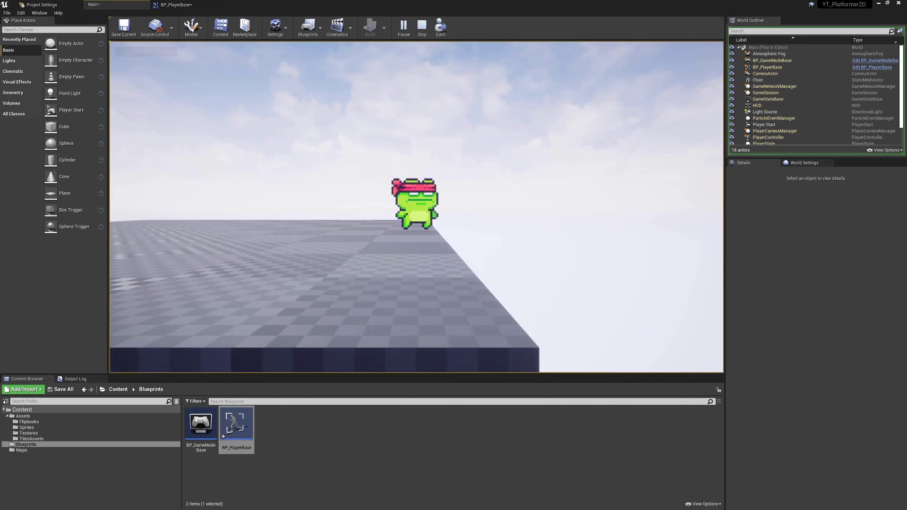
key("d")
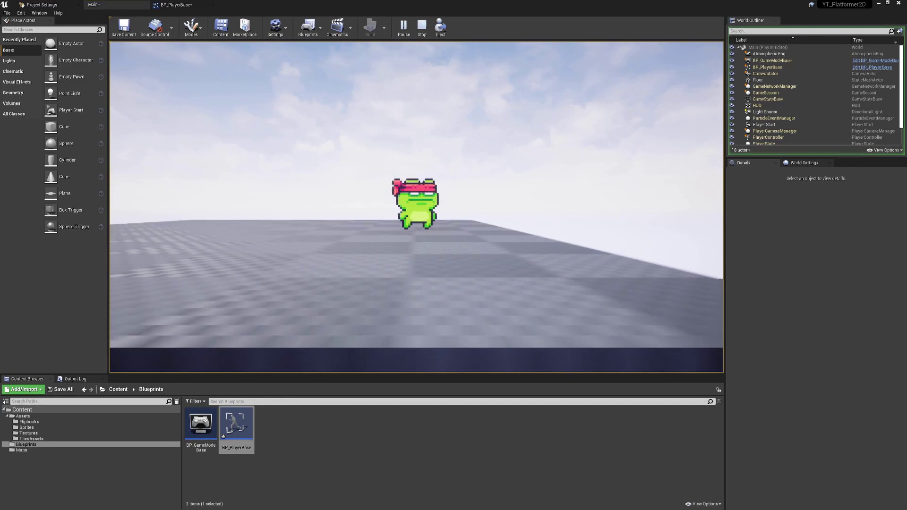
key("Escape")
Return to the BP_PlayerBase blueprint and save all modified assets, including the Main level.
left_click(175, 5)
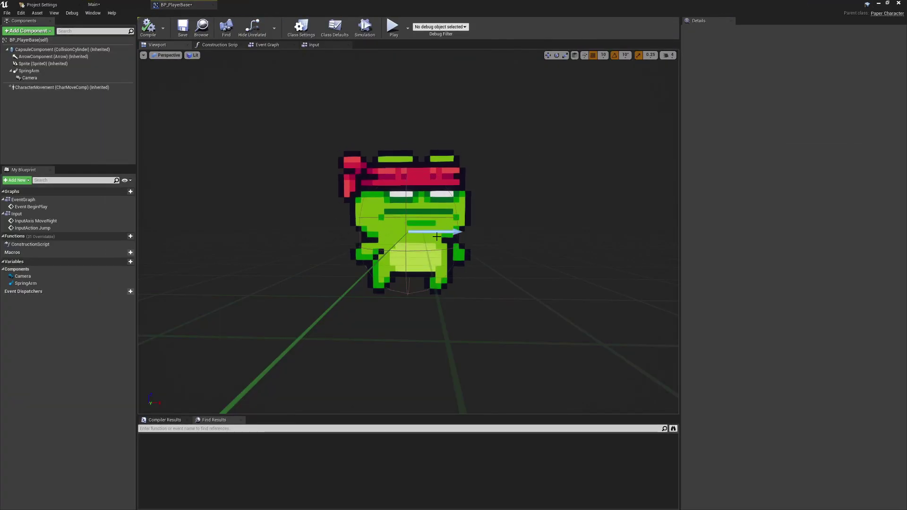
scroll(436, 236, "down", 3)
key("ctrl+shift+s")
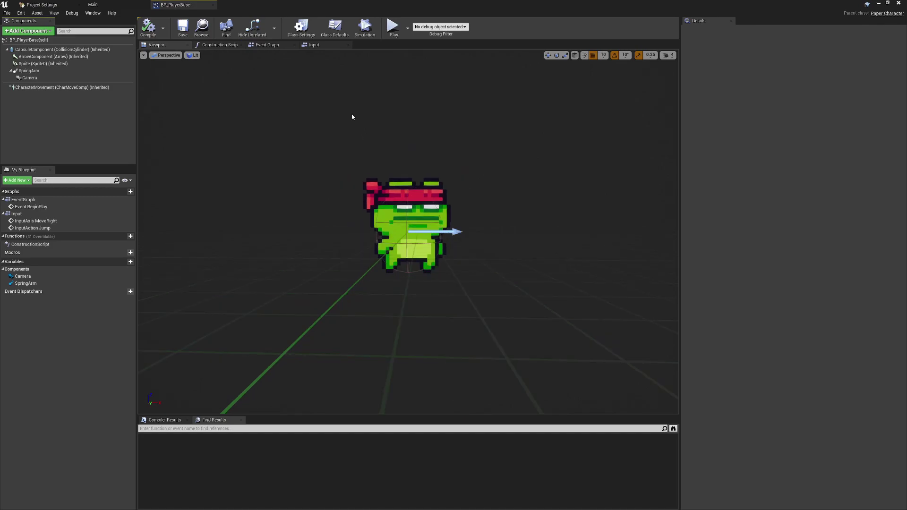
mouse_move(360, 176)
right_mouse_down()
mouse_move(406, 176)
mouse_move(360, 176)
right_mouse_up()
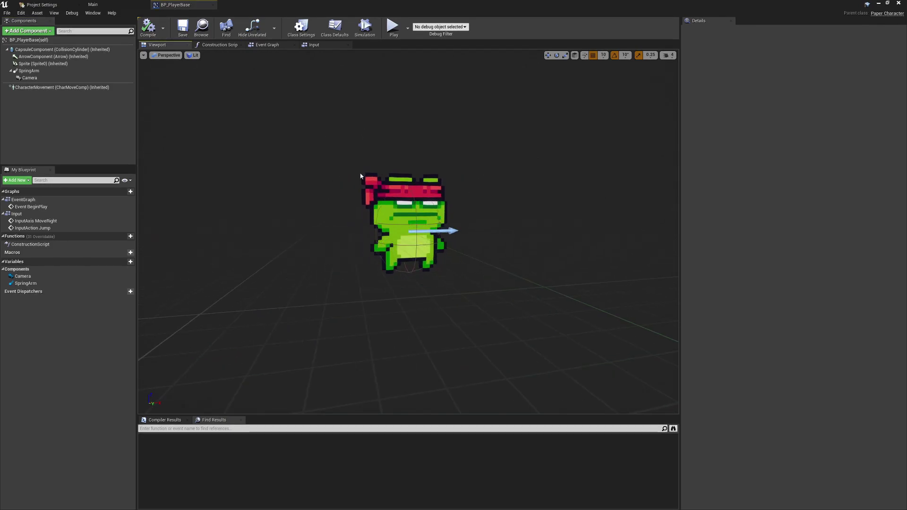
Run the Main level again to examine the frog's idle animation in play, then stop the session.
left_click(104, 5)
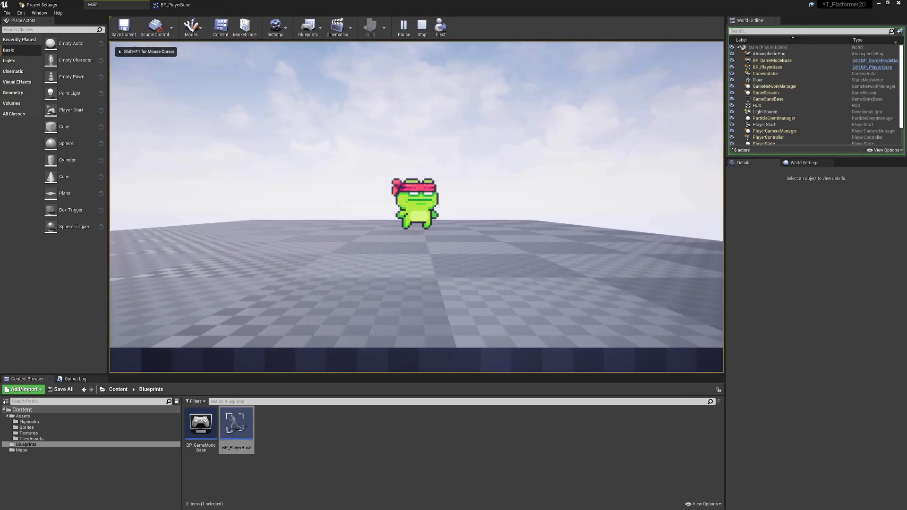
left_click(452, 209)
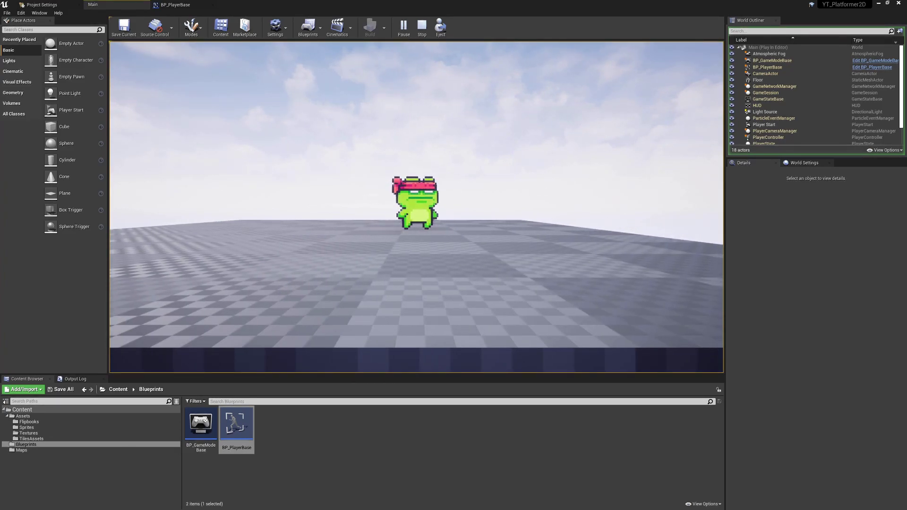
key("Escape")
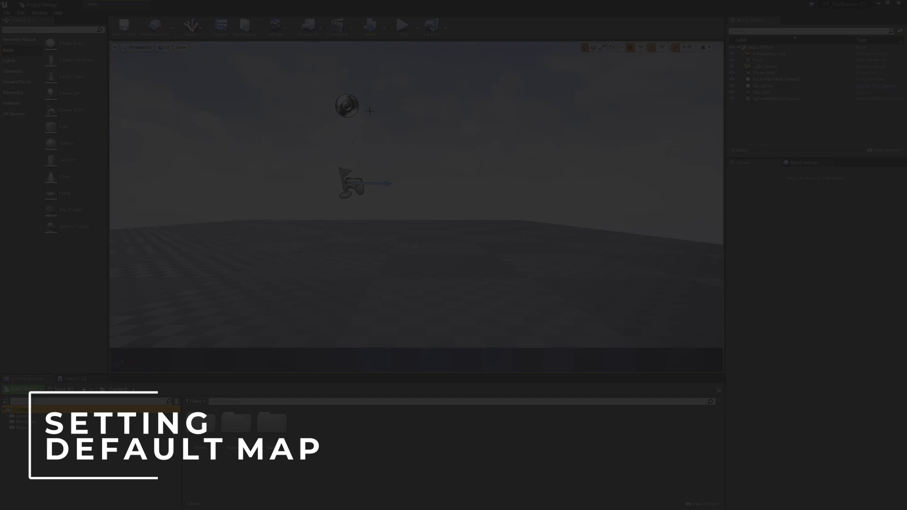
In the project's Maps & Modes settings, set both the Editor Startup Map and the Game Default Map to Main.
right_click_drag(408, 179, 415, 213)
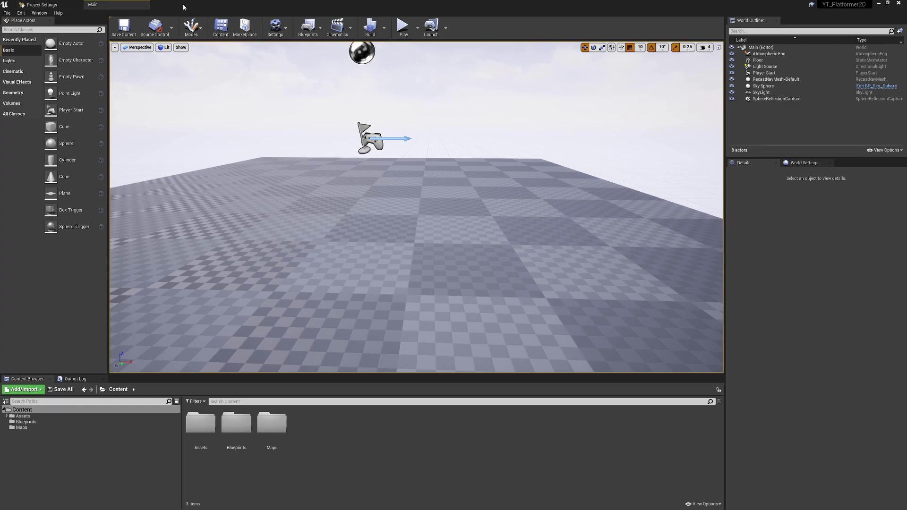
left_click(49, 4)
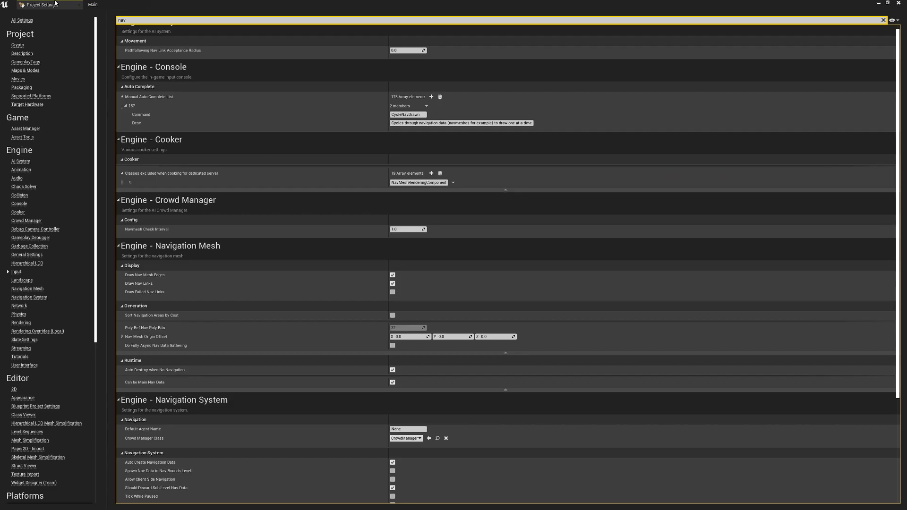
left_click(882, 21)
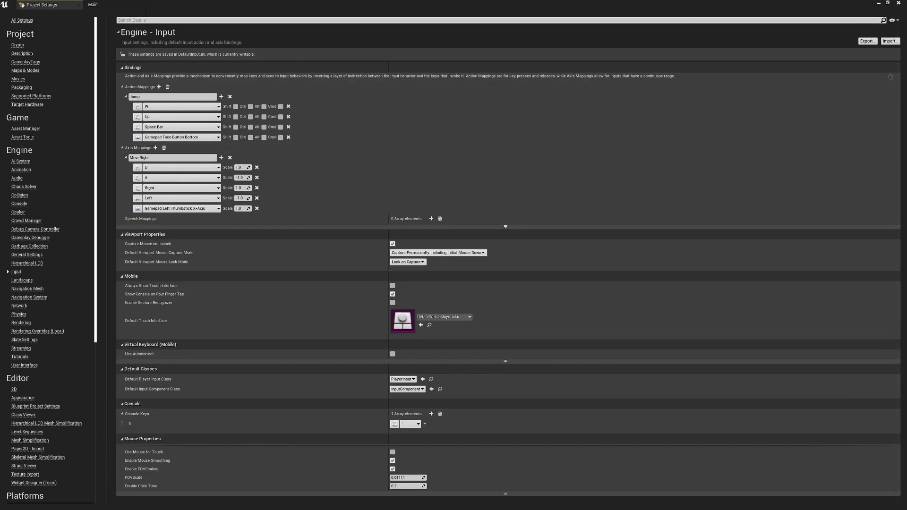
left_click(22, 72)
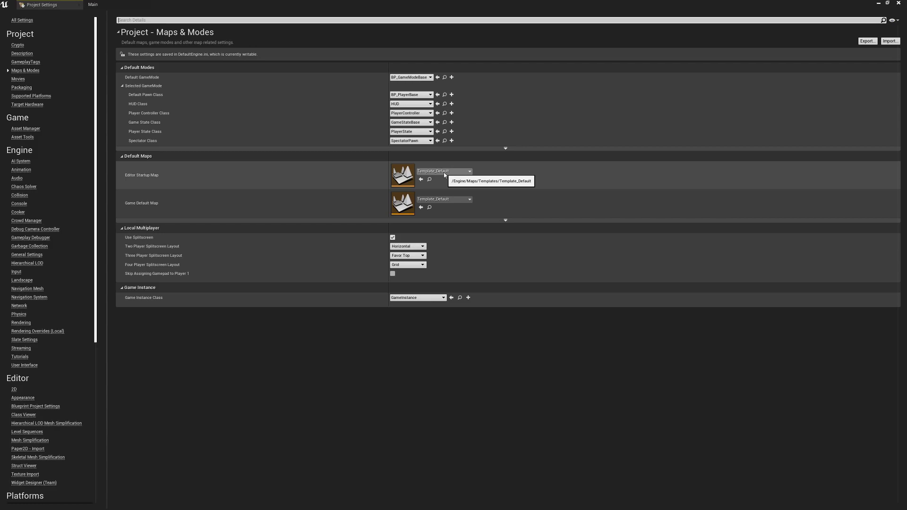
left_click(93, 4)
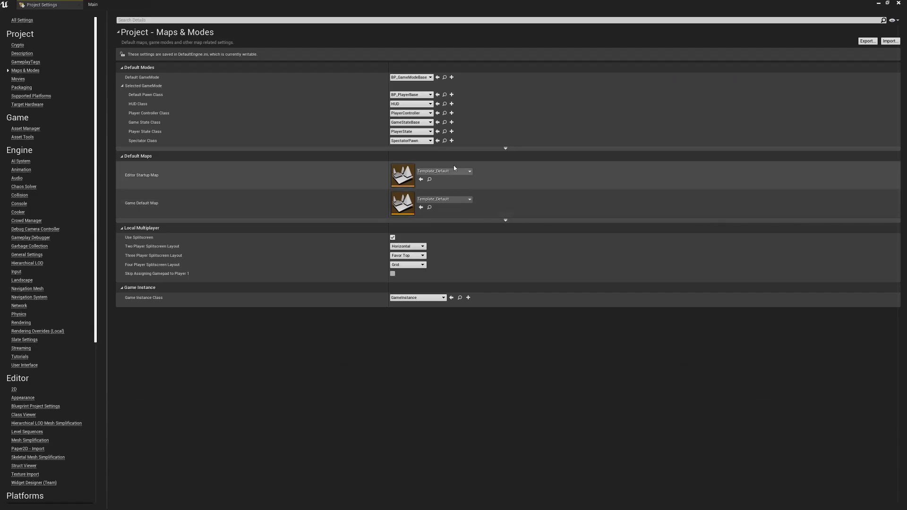
left_click(455, 168)
left_click(455, 248)
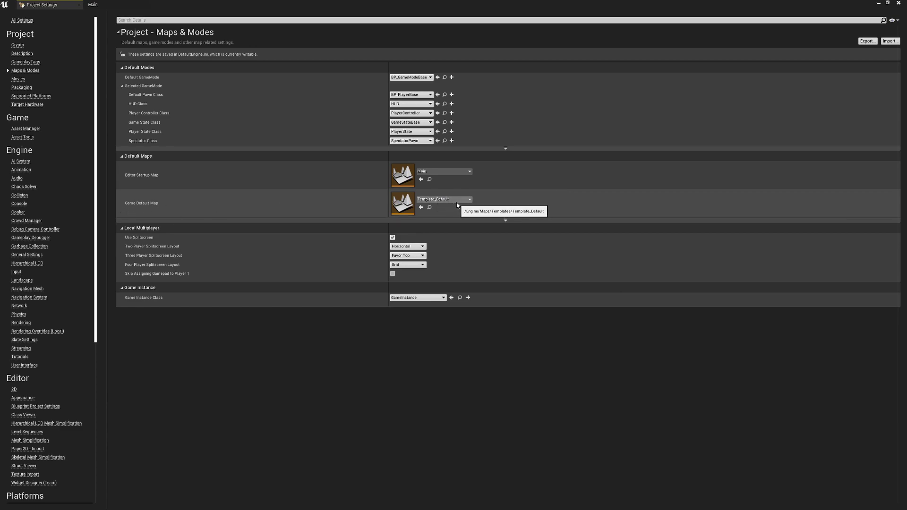
left_click(456, 202)
left_click(462, 265)
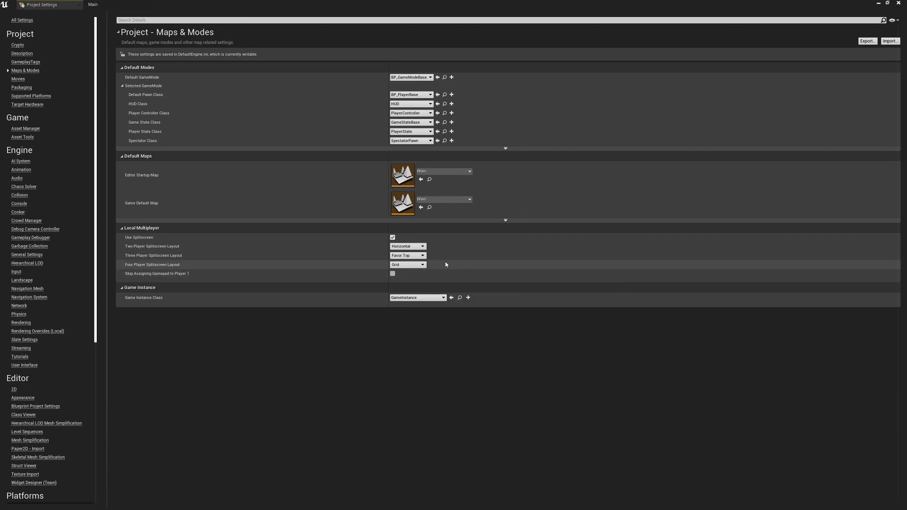
Return to the Main level and look over the floor and player start.
left_click(142, 5)
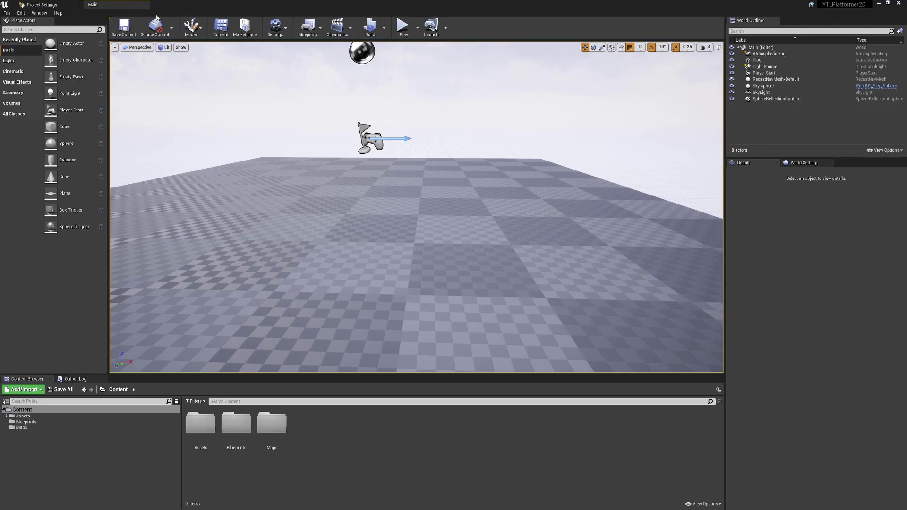
scroll(366, 178, "down", 2)
scroll(400, 190, "down", 2)
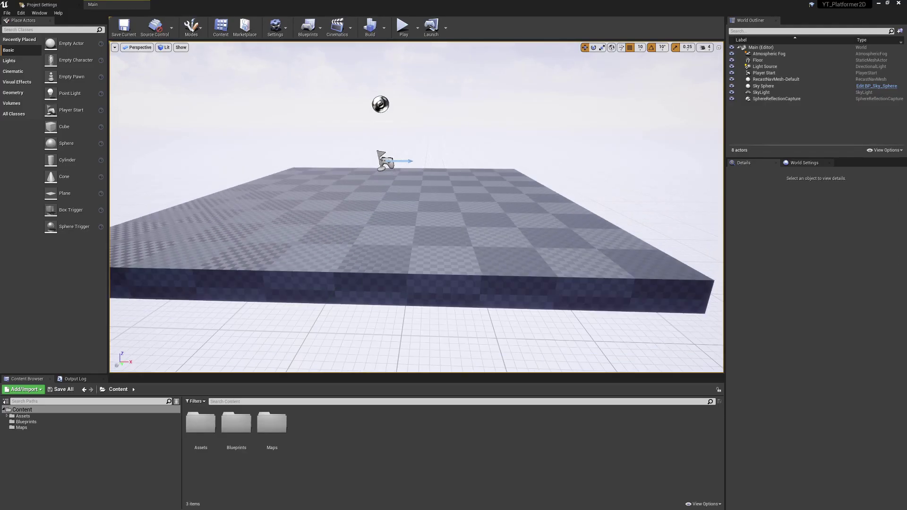
scroll(397, 142, "up", 2)
scroll(392, 134, "up", 2)
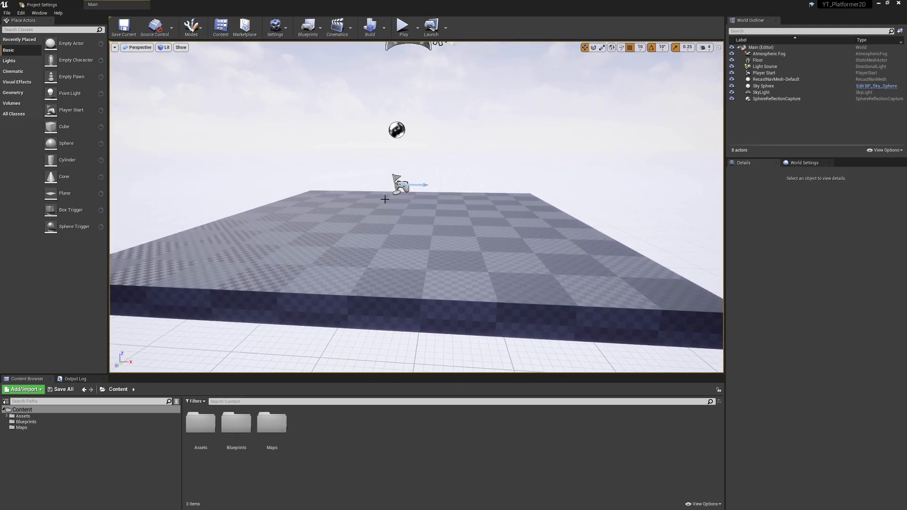